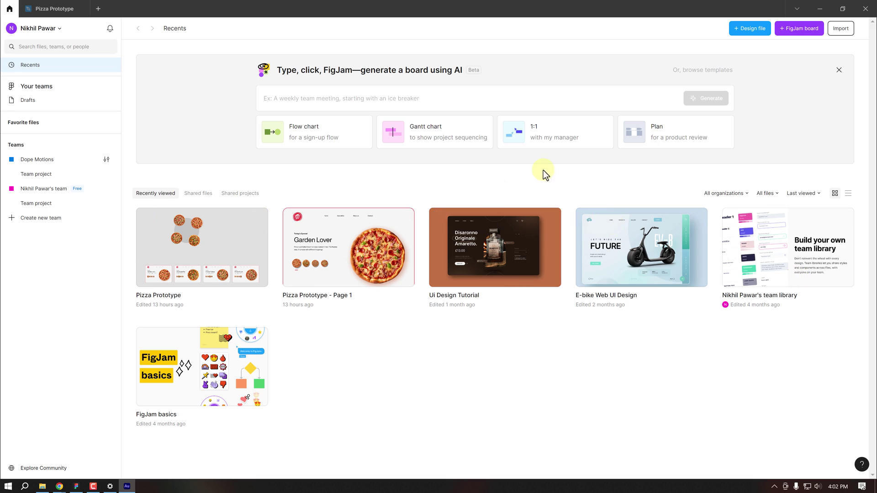
Start a new design file with a MacBook Pro 16-inch frame
left_click(741, 31)
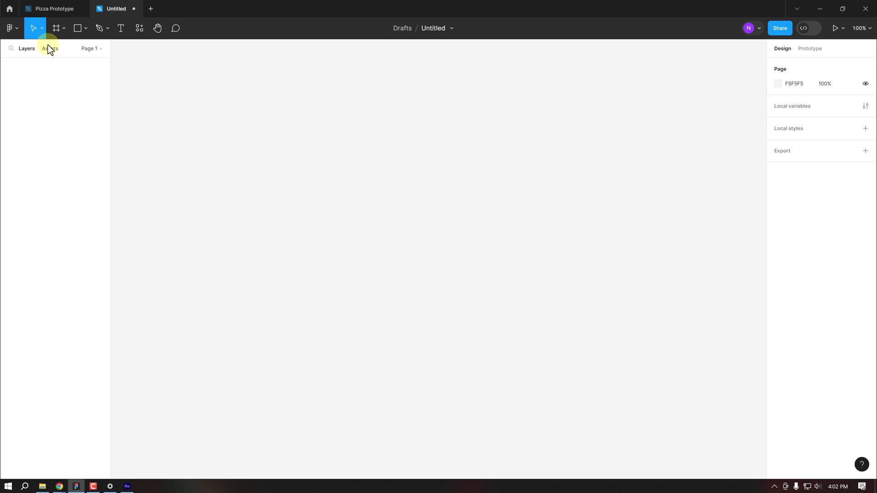
left_click(60, 27)
left_click(55, 49)
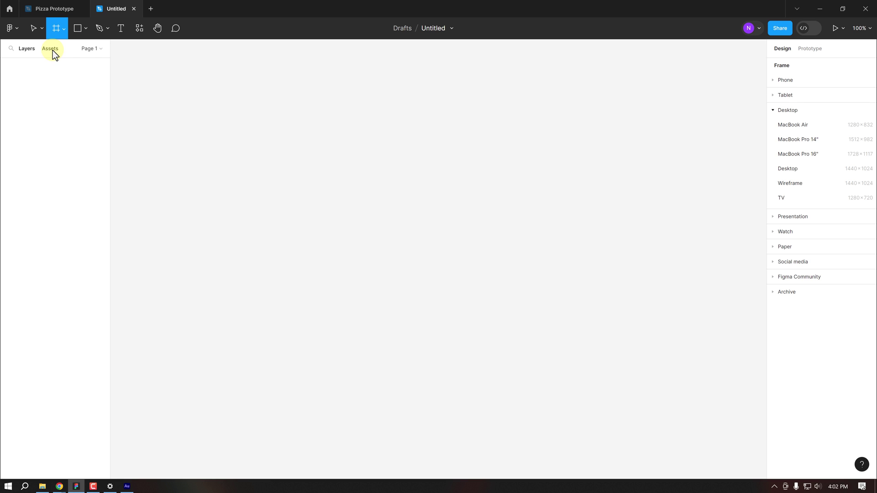
left_click(791, 155)
Name the frame 01 and reposition it in the canvas view
scroll(338, 157, "down", 3)
type("0")
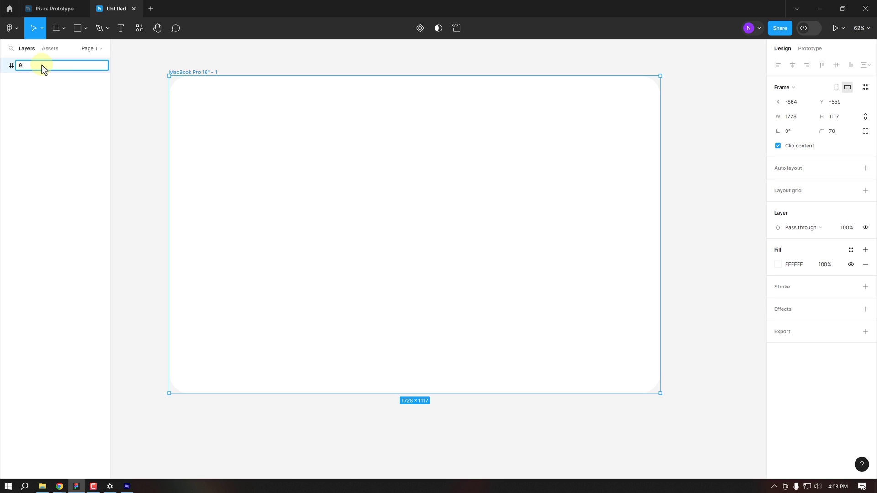
type("1")
left_click(140, 72)
scroll(221, 141, "down", 2)
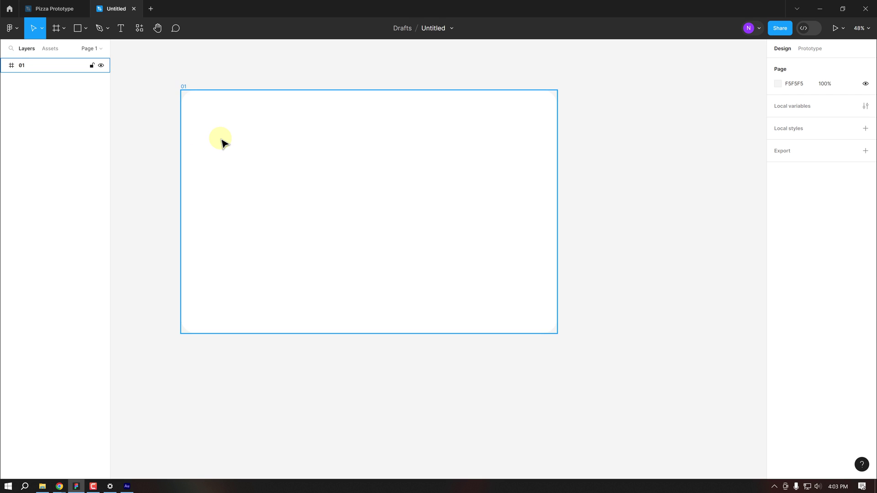
scroll(224, 143, "down", 2)
left_click_drag(263, 88, 319, 218)
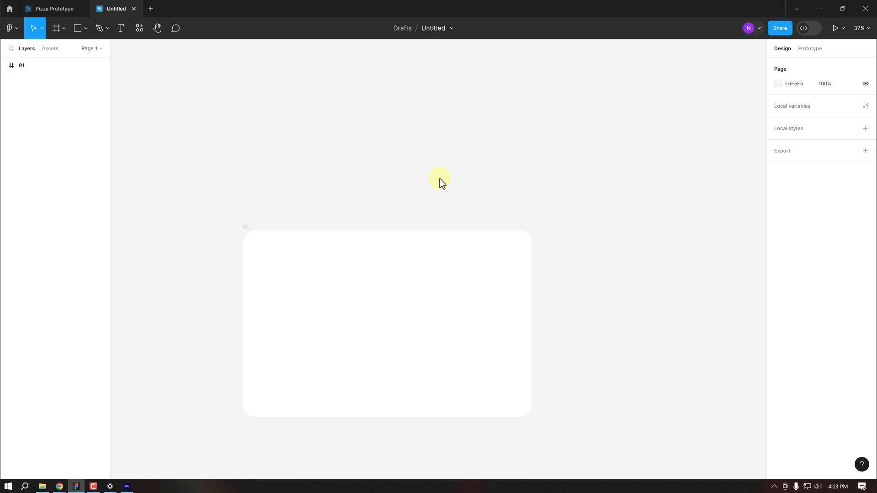
Paste the rotated Pizza group from Pizza Prototype into the untitled file
left_click(62, 9)
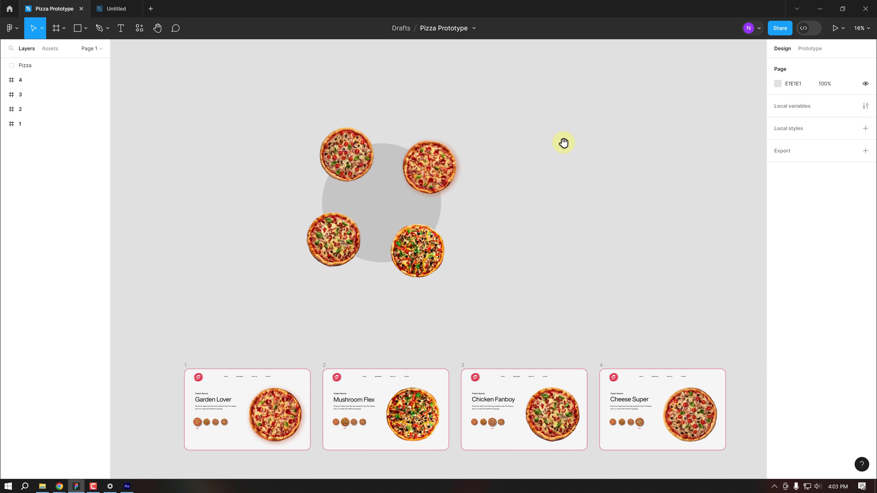
left_click_drag(564, 119, 267, 292)
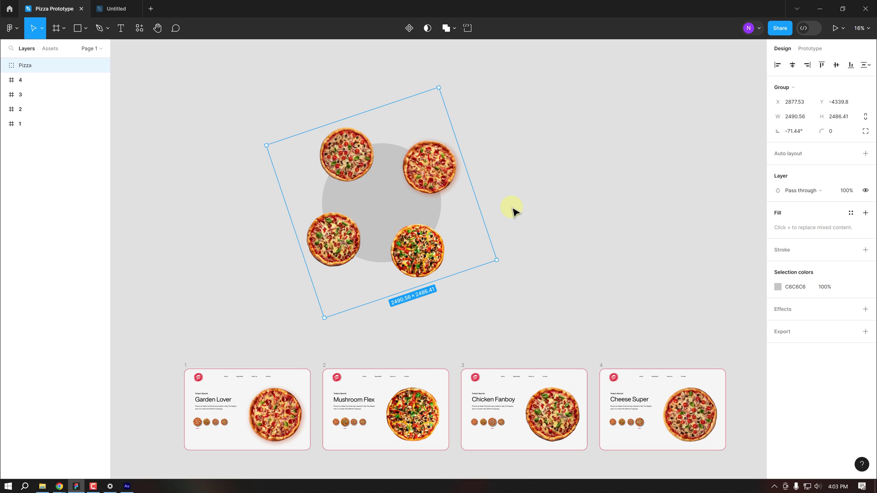
left_click(123, 9)
key("ctrl+v")
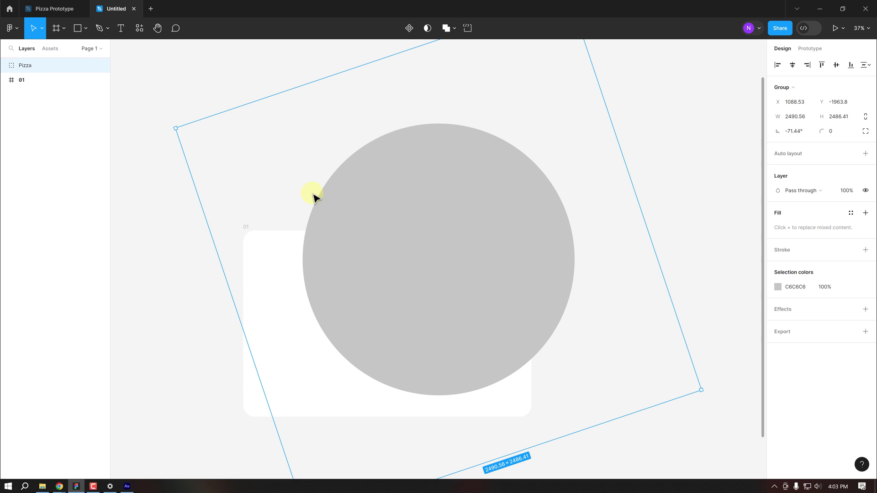
scroll(382, 206, "down", 3)
left_click(646, 229)
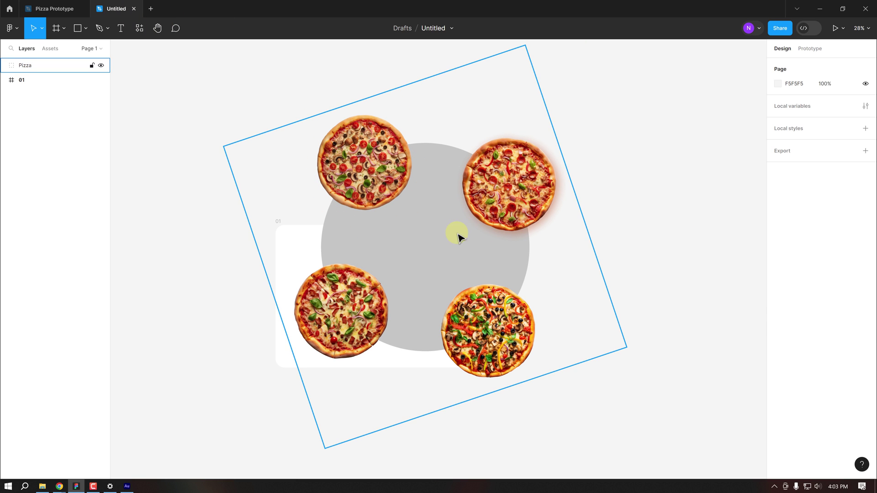
Delete the grey circle from the pasted Pizza group and move the group up-right
double_click(404, 247)
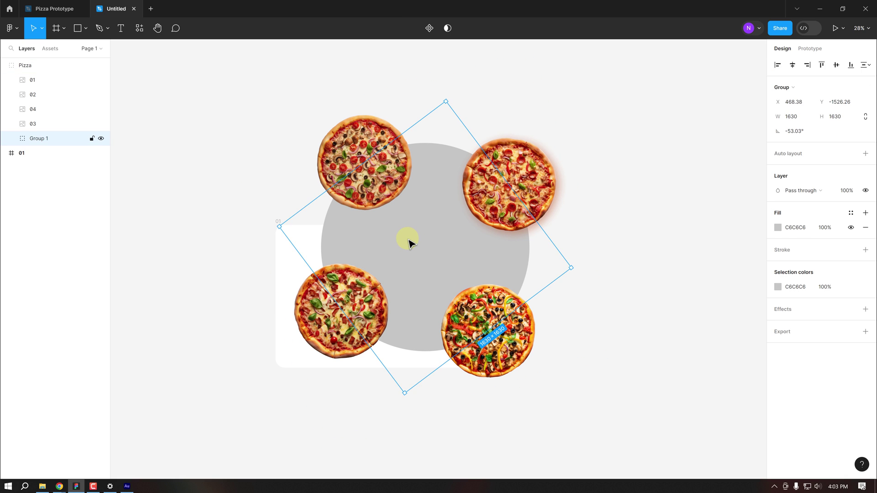
key("Delete")
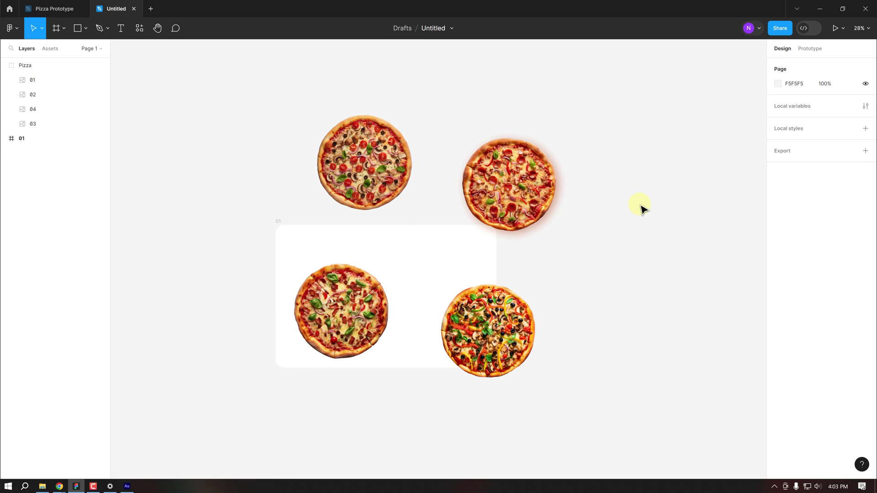
left_click_drag(641, 209, 446, 276)
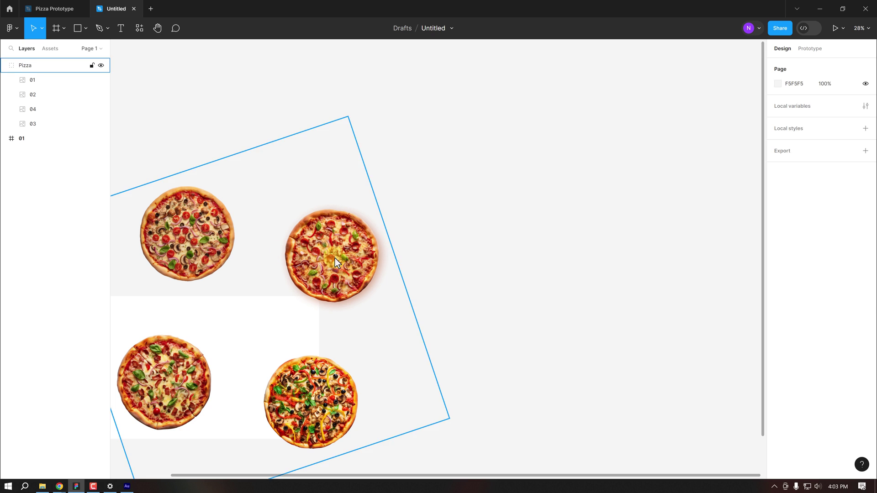
left_click_drag(335, 259, 358, 116)
Ungroup the Pizza group and move pizza 03 up between the other pizzas
right_click(359, 117)
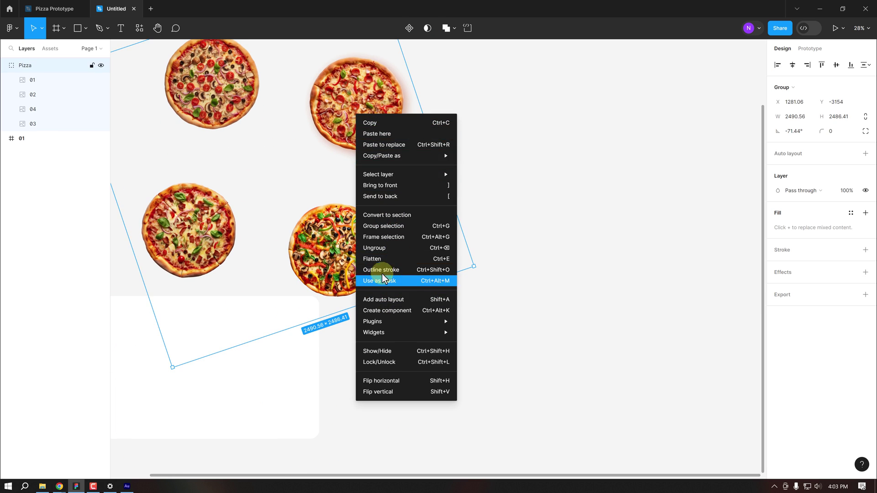
left_click(374, 249)
left_click_drag(374, 249, 322, 184)
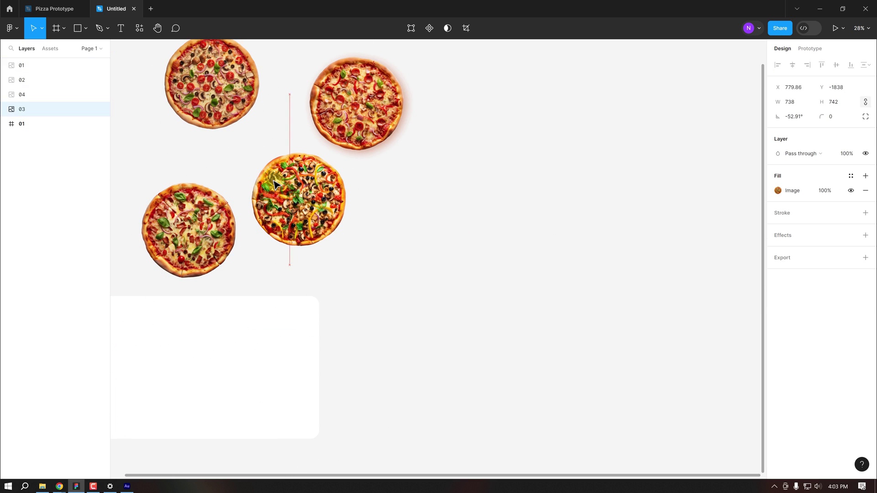
left_click(452, 201)
left_click_drag(466, 207, 480, 228)
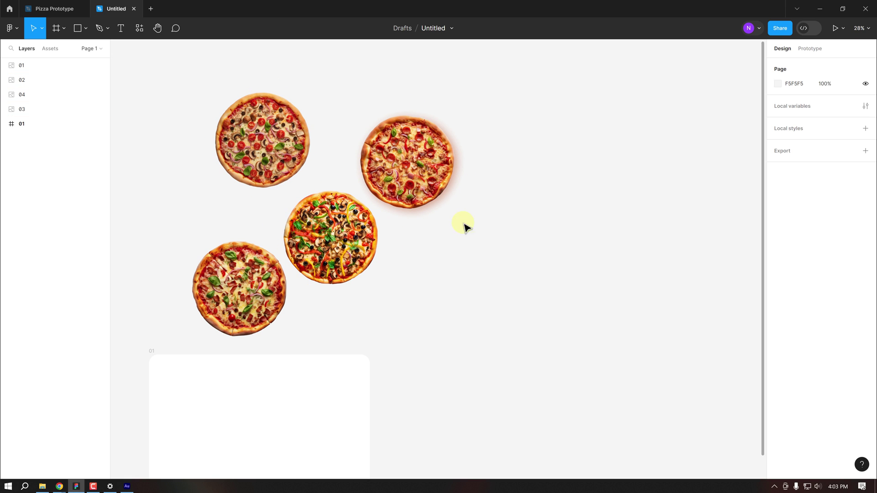
left_click_drag(498, 223, 410, 252)
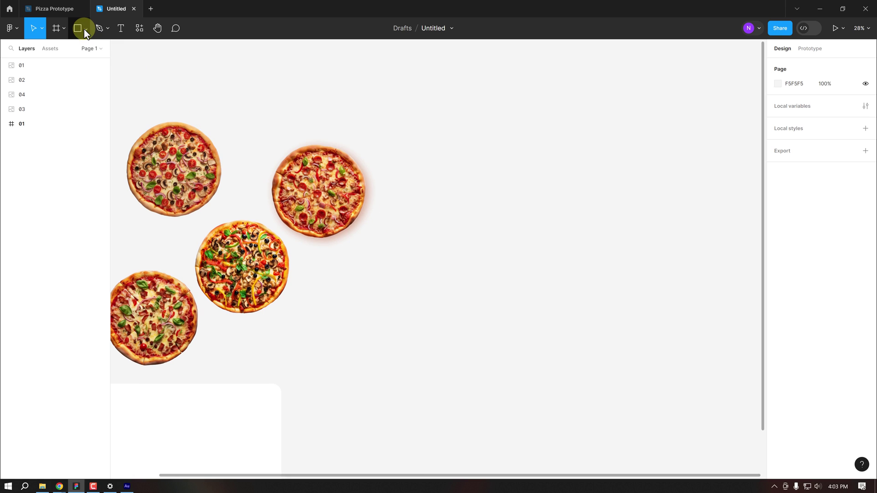
Draw a large ellipse circle beside the pizzas
left_click(84, 29)
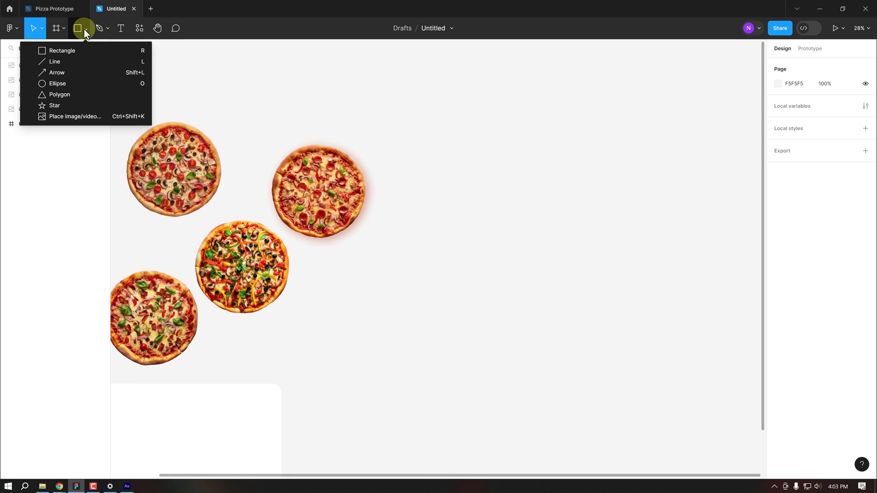
left_click(62, 85)
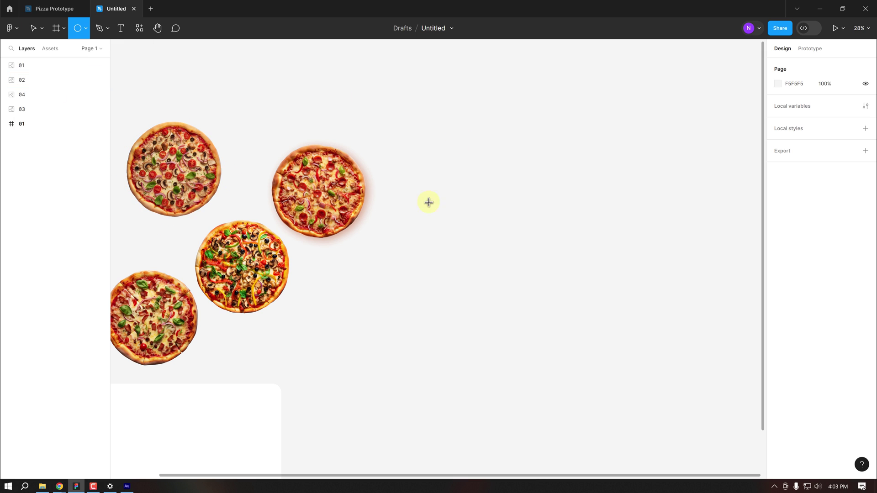
left_click_drag(470, 212, 595, 325)
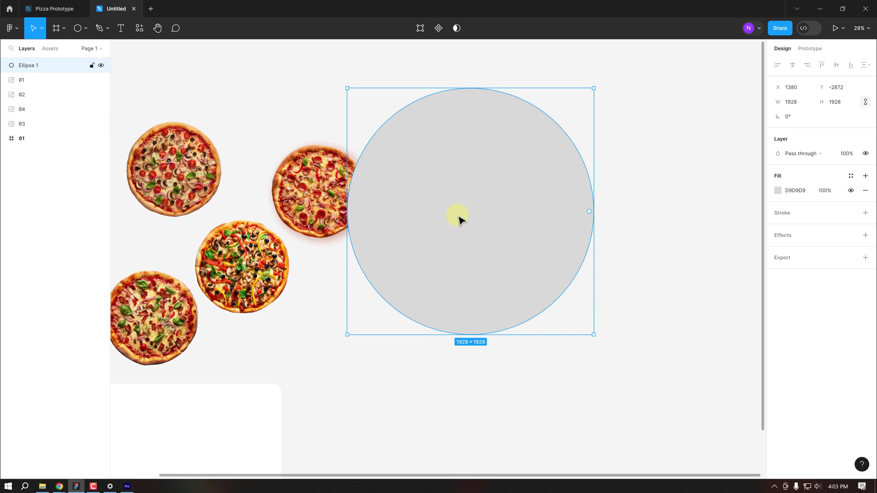
left_click_drag(461, 219, 528, 278)
scroll(571, 192, "right", 5)
left_click(565, 180)
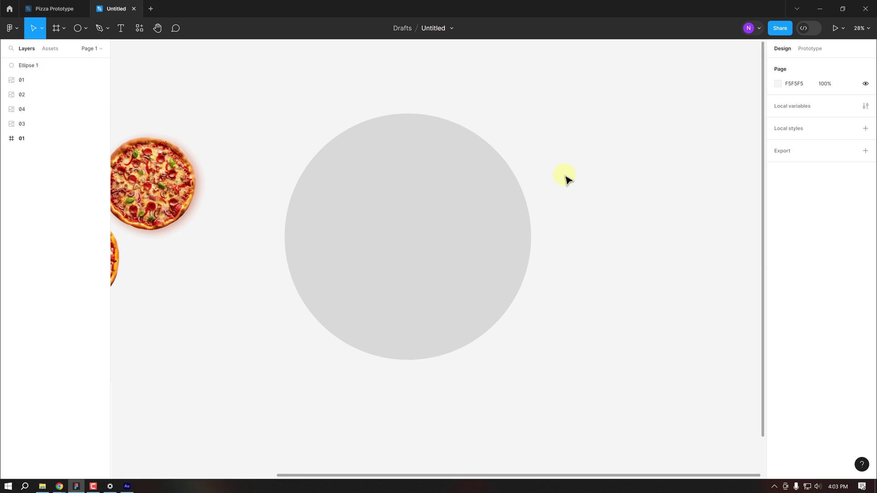
Show rulers and add horizontal guides at the circle's top, bottom and centre
key("shift+r")
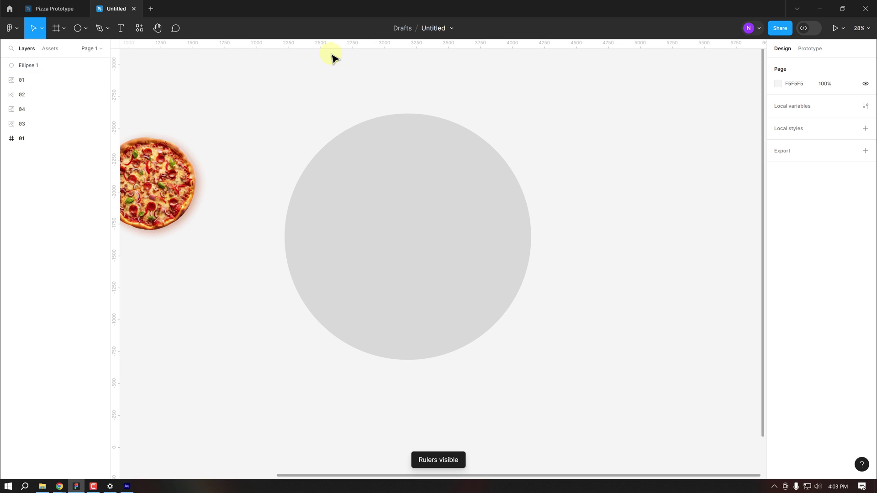
left_click(364, 178)
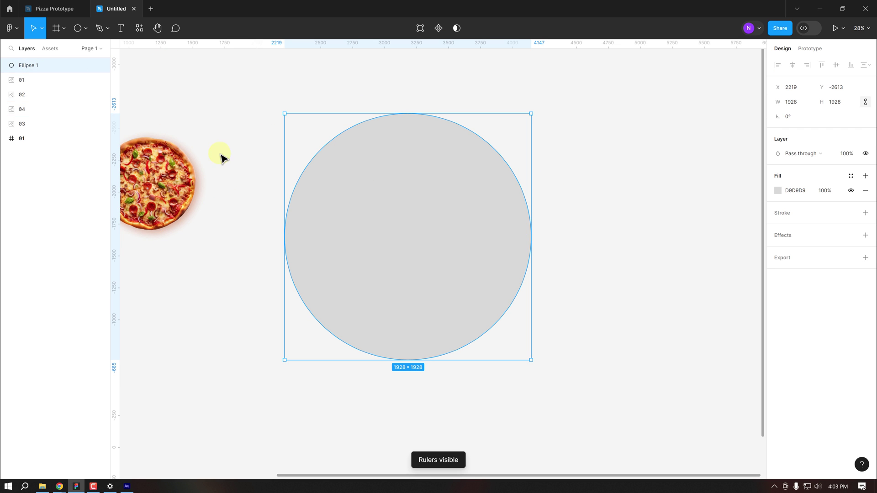
left_click_drag(405, 45, 409, 114)
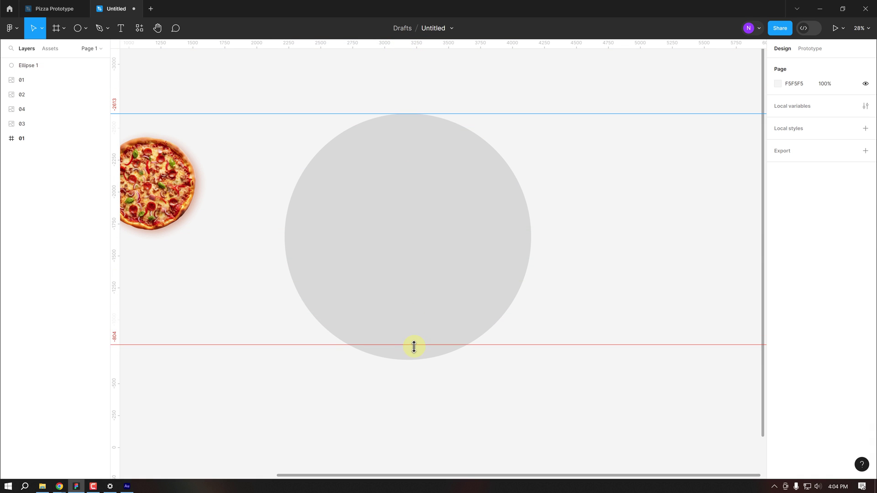
left_click_drag(417, 231, 416, 360)
left_click_drag(394, 44, 401, 238)
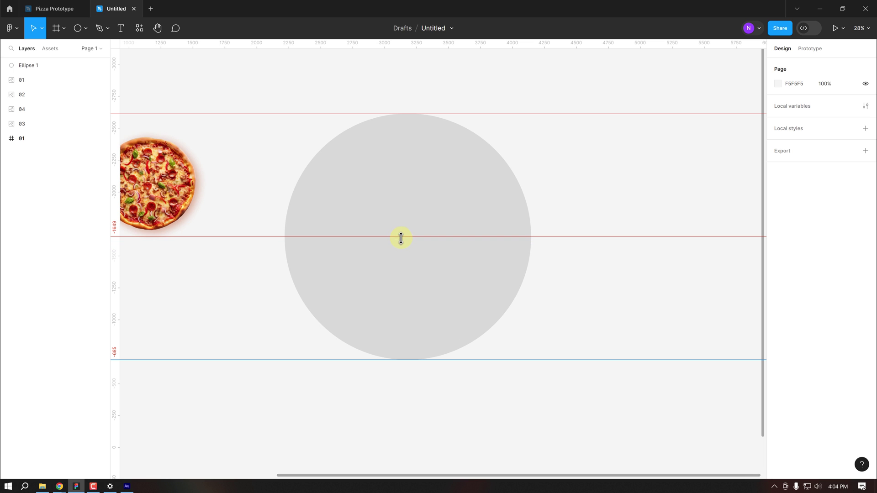
Add vertical guides at the circle's left edge, centre and right edge
mouse_move(116, 263)
left_mouse_down()
mouse_move(408, 276)
mouse_move(284, 280)
left_mouse_up()
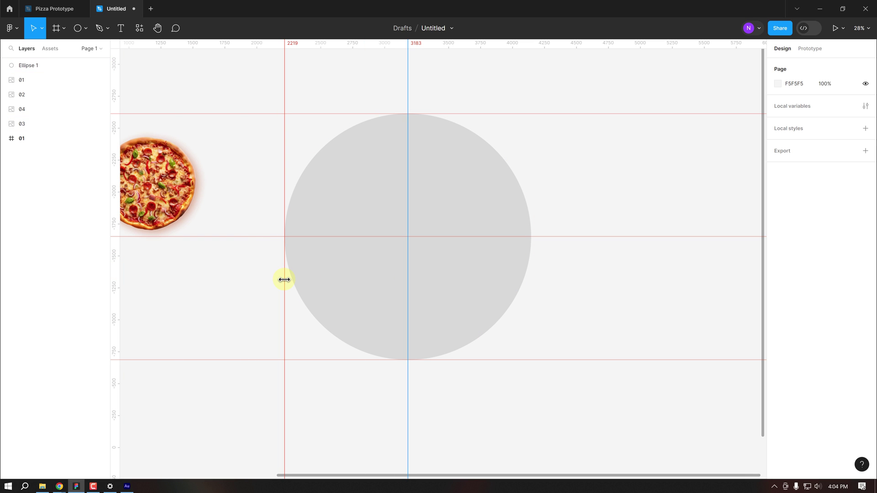
left_click(120, 275)
left_click(183, 281)
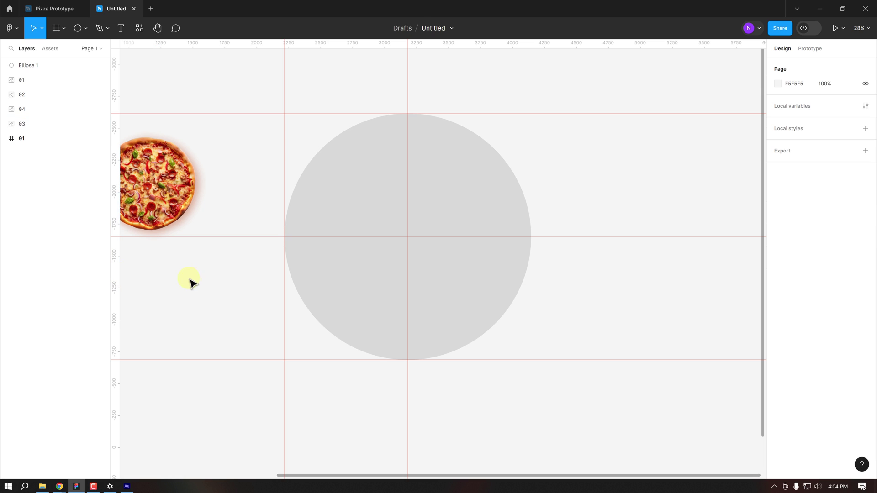
left_click_drag(118, 266, 529, 269)
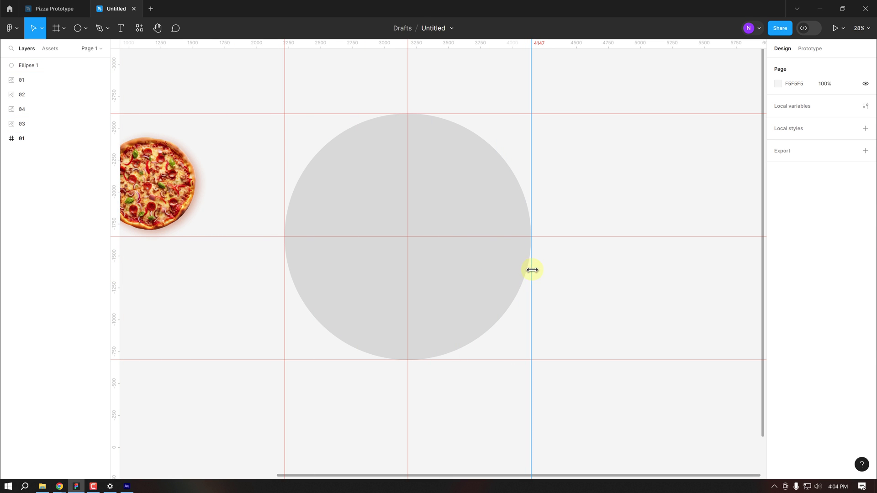
left_click(571, 270)
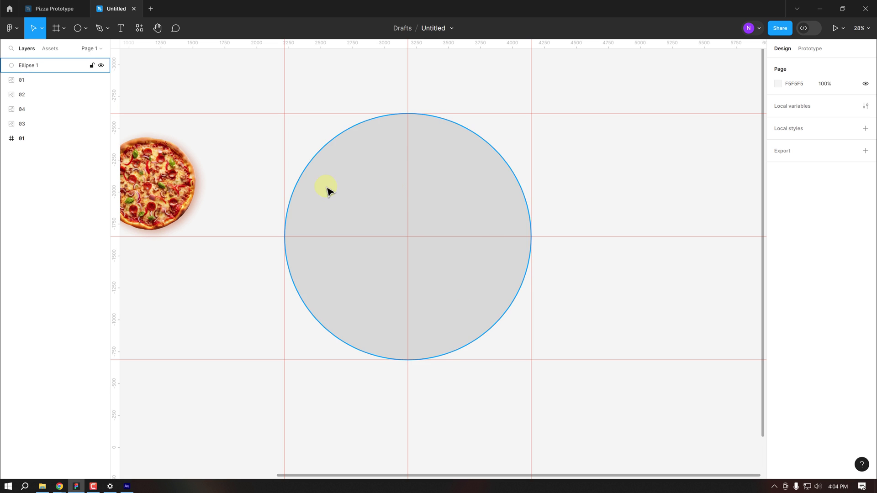
mouse_move(327, 190)
left_mouse_down()
mouse_move(434, 209)
mouse_move(408, 209)
left_mouse_up()
Arrange pizzas 02, 01 and 03 into a single horizontal row
left_click(371, 223)
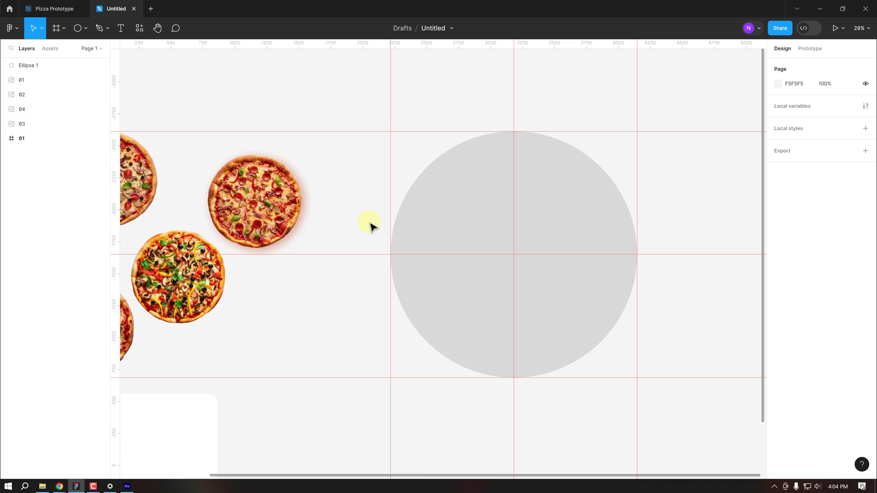
scroll(364, 224, "down", 3)
scroll(362, 226, "down", 2)
left_click(208, 205)
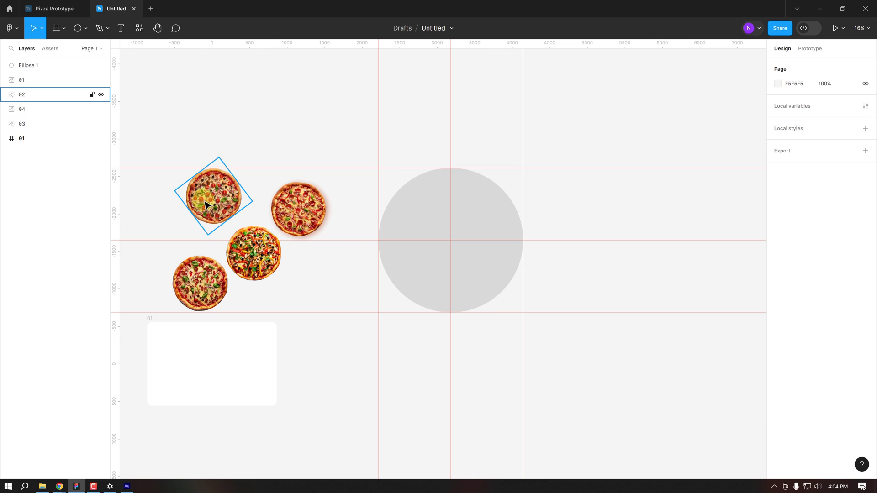
left_click_drag(223, 201, 257, 148)
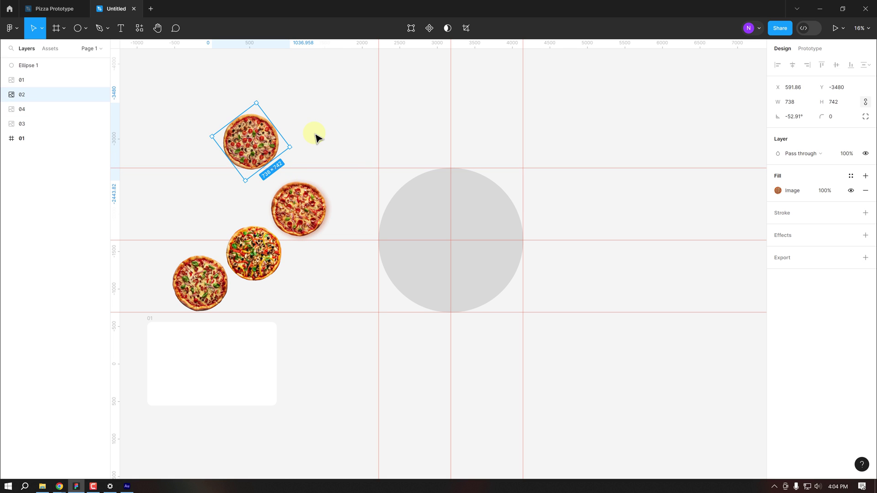
left_click_drag(257, 148, 236, 158)
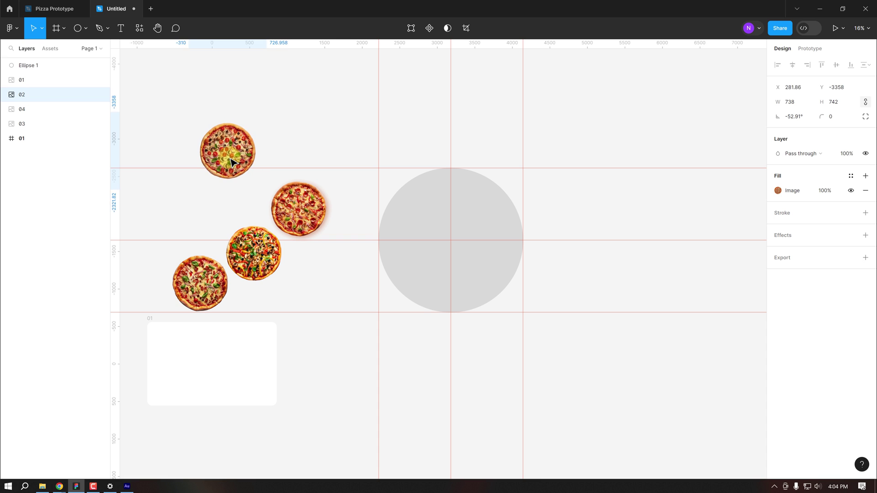
left_click_drag(235, 158, 238, 172)
mouse_move(200, 275)
left_mouse_down()
mouse_move(165, 196)
mouse_move(172, 152)
left_mouse_up()
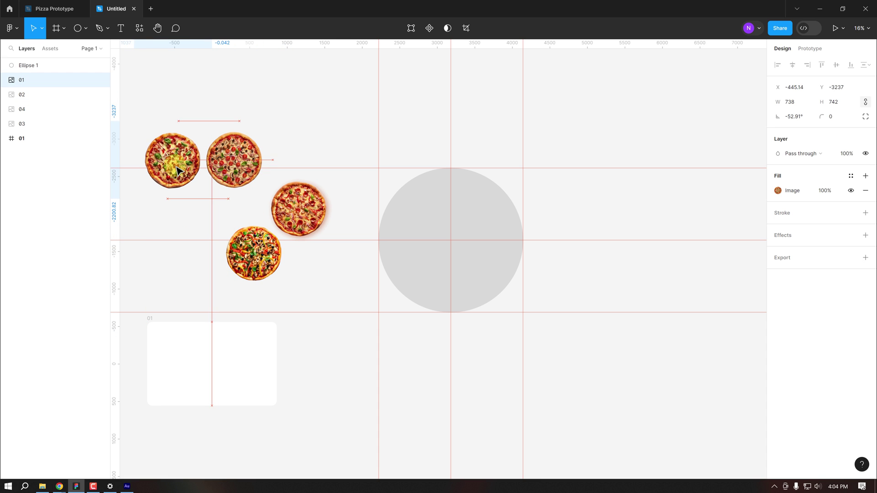
left_click_drag(291, 211, 289, 166)
left_click_drag(270, 254, 371, 166)
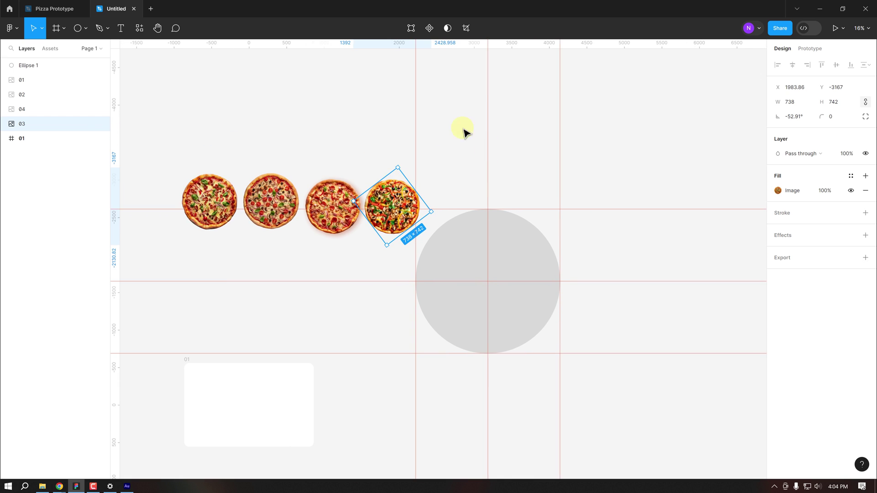
Duplicate pizza 01 onto the top edge of the grey circle
left_click(160, 141)
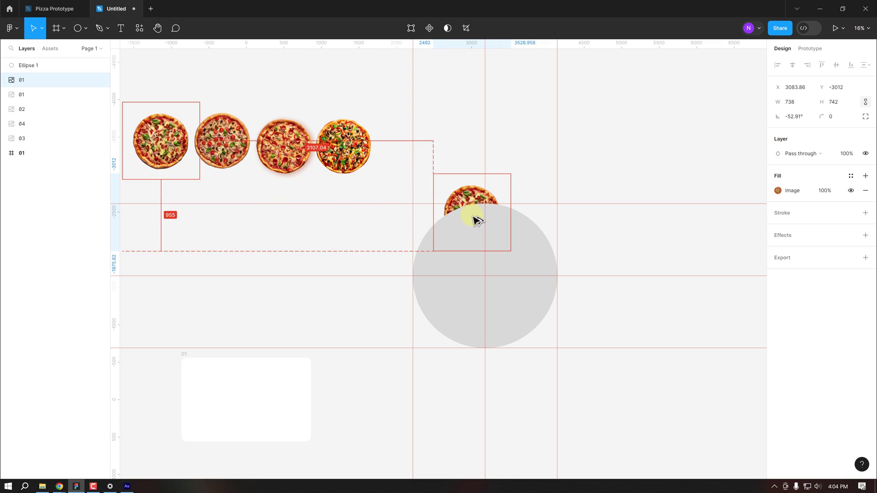
left_click_drag(331, 229, 519, 217)
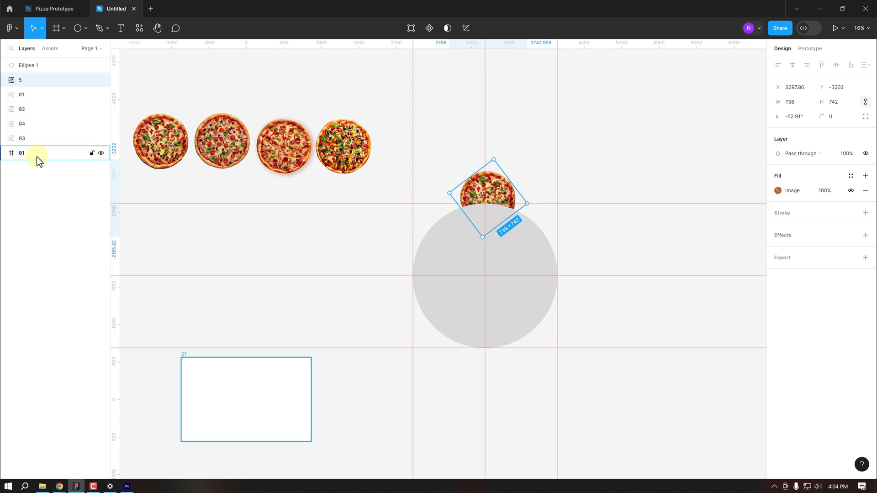
left_click(498, 268)
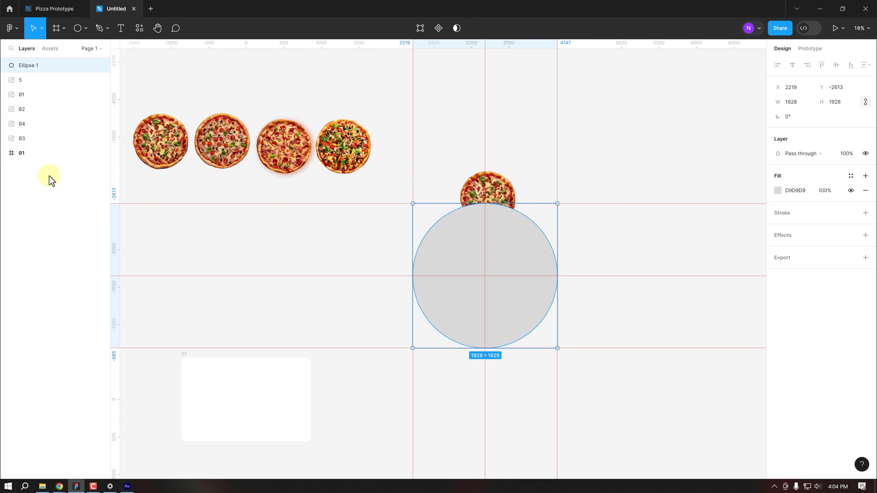
Send the Ellipse 1 layer behind all the pizzas
left_click_drag(37, 69, 42, 149)
scroll(616, 195, "up", 3)
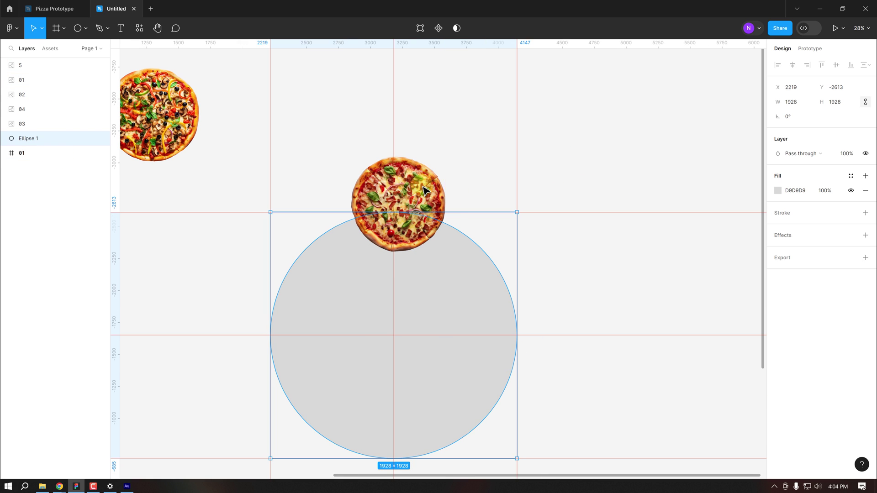
left_click(408, 204)
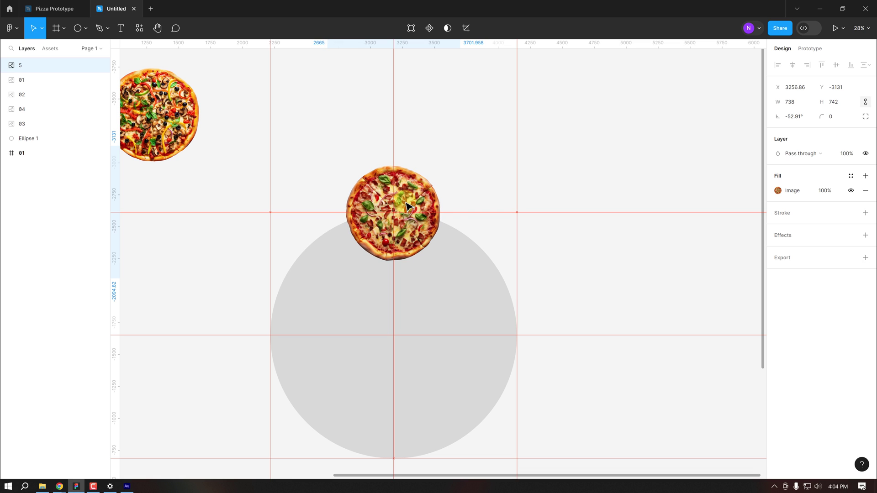
left_click(607, 168)
Place a copy of pizza 02 on the circle's right side
scroll(407, 127, "down", 2)
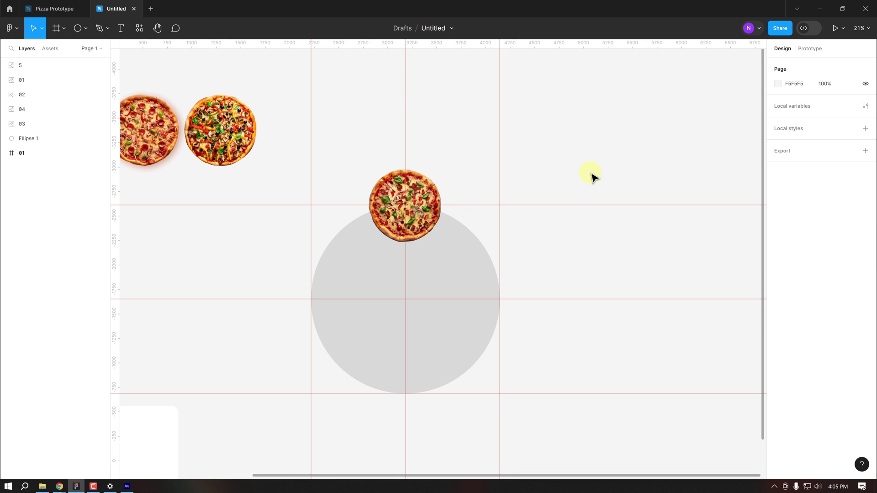
scroll(535, 181, "left", 2)
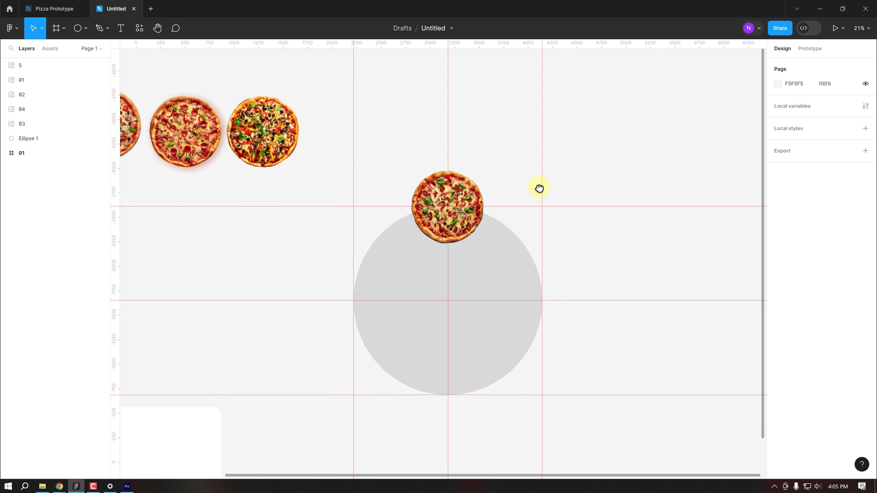
scroll(550, 185, "left", 2)
scroll(306, 166, "left", 2)
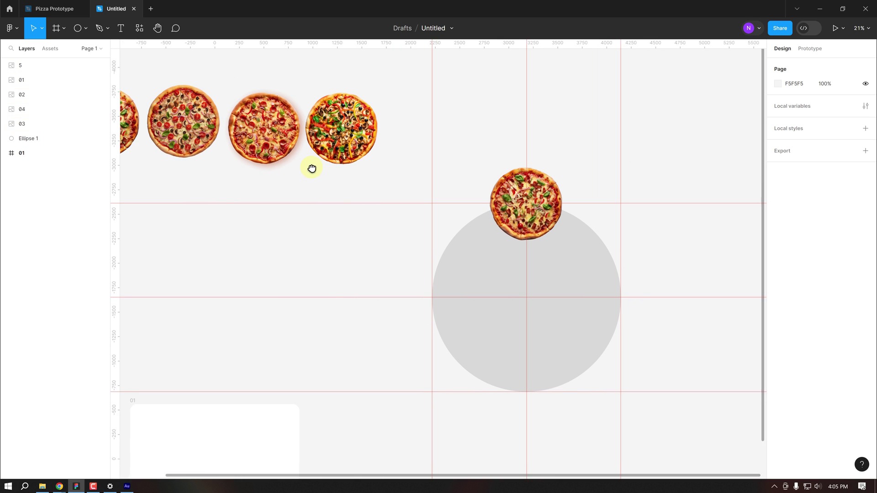
scroll(325, 163, "left", 2)
mouse_move(242, 125)
left_mouse_down()
mouse_move(594, 297)
mouse_move(658, 296)
left_mouse_up()
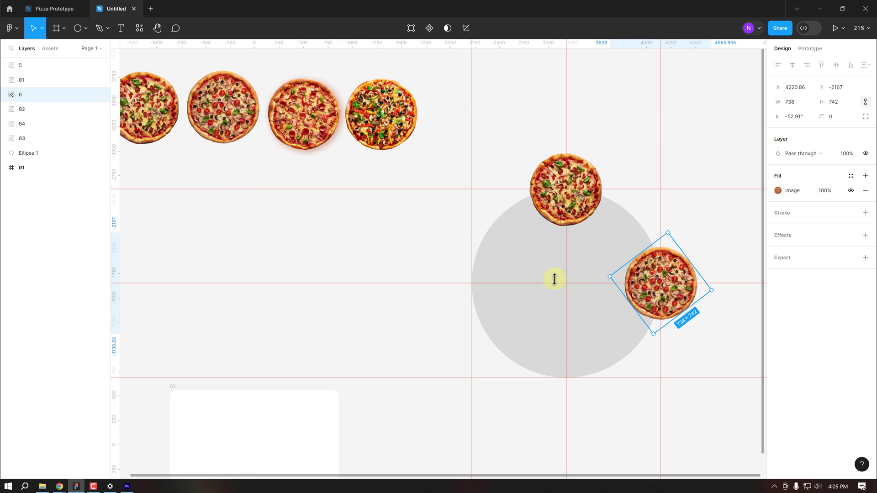
left_click(283, 237)
Copy pizza 04 to the circle's bottom and move pizza 03 to its left
left_click(306, 122)
left_click_drag(308, 126, 570, 388)
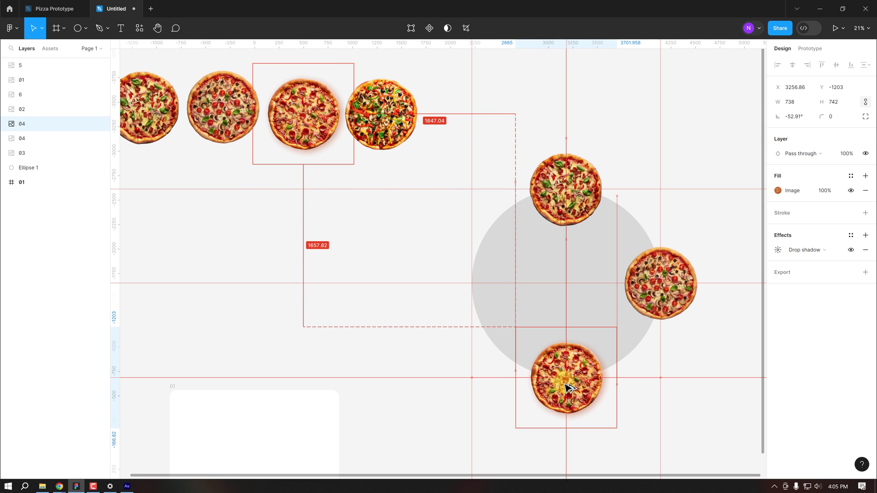
left_click(699, 354)
left_click(382, 125)
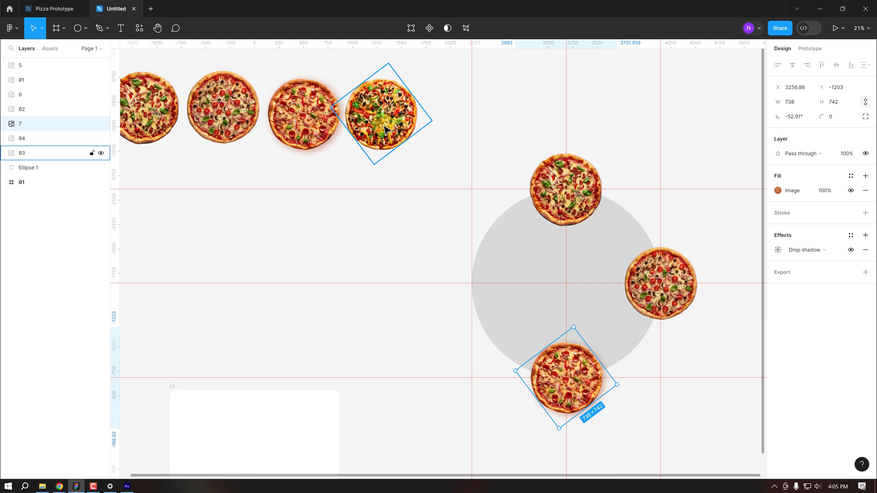
left_click_drag(382, 126, 472, 295)
scroll(607, 270, "right", 5)
left_click_drag(297, 97, 549, 382)
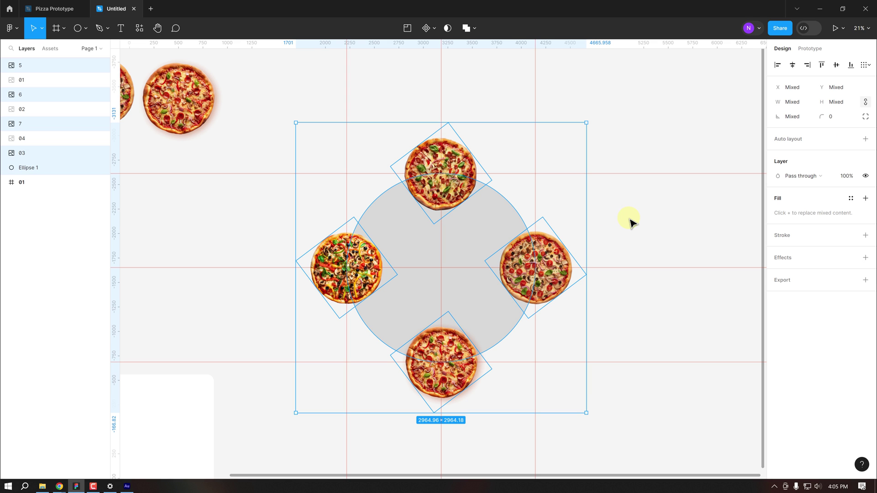
mouse_move(488, 310)
left_mouse_down()
mouse_move(535, 217)
mouse_move(459, 308)
left_mouse_up()
Resize the grey circle about its centre to 1532×1532
left_click_drag(451, 246, 465, 266)
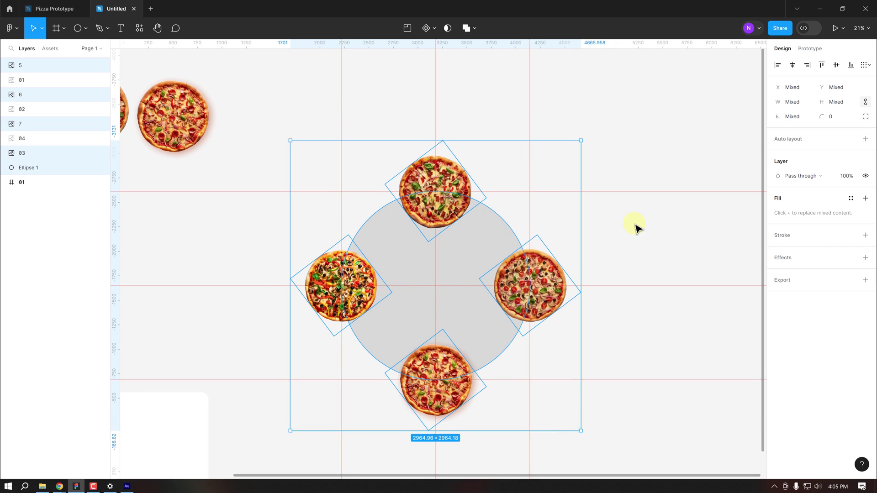
left_click(637, 227)
left_click(519, 274)
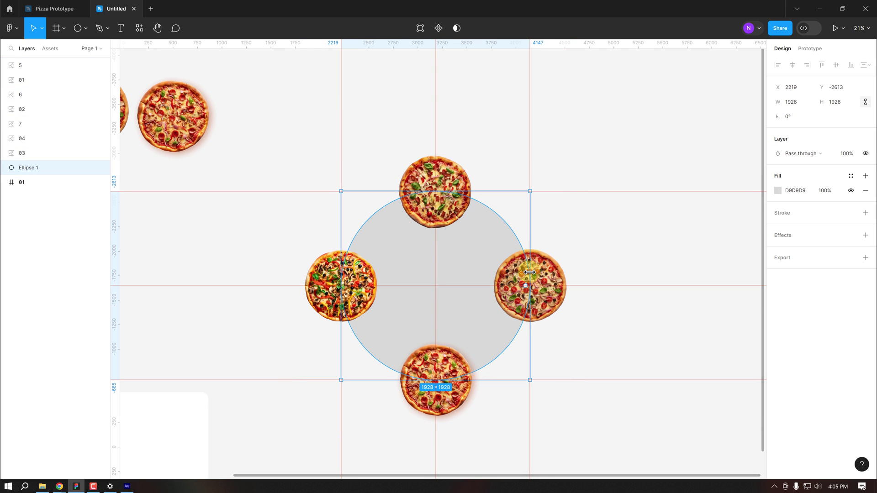
left_click_drag(529, 272, 507, 273)
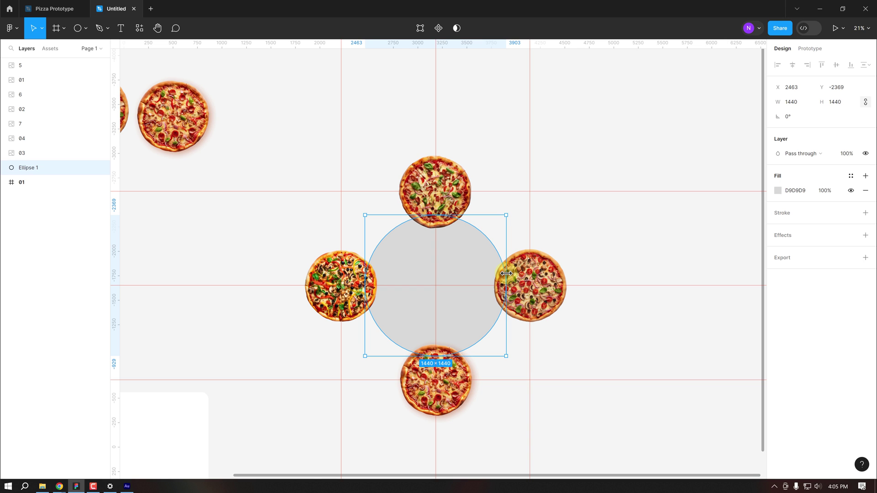
left_click_drag(506, 273, 510, 274)
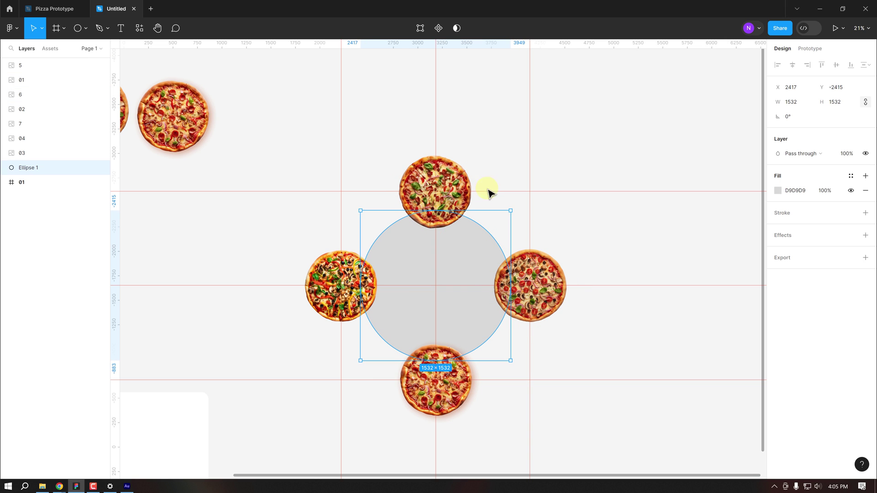
Move the top, left, bottom and right guides onto the circle's edges
left_click_drag(487, 191, 488, 211)
left_click_drag(341, 224, 361, 225)
left_click_drag(507, 380, 507, 362)
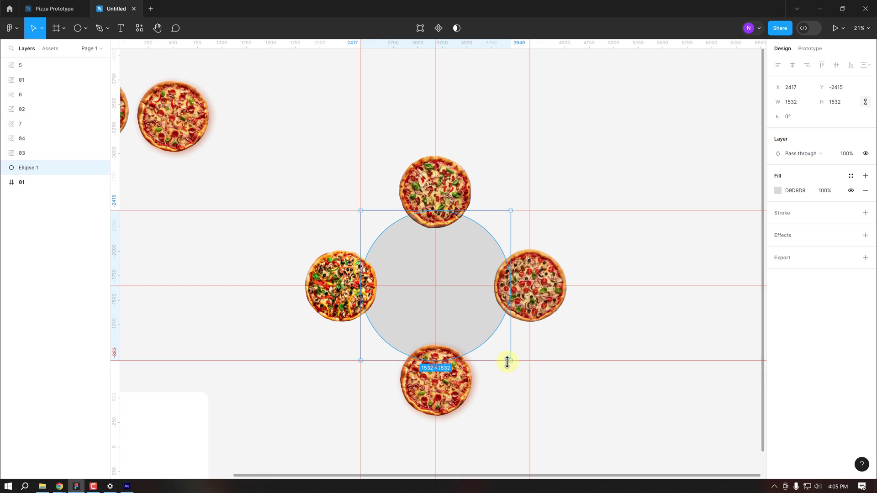
left_click_drag(530, 178, 511, 205)
left_click(561, 252)
Centre the top, bottom, right and left pizzas on the guide lines
left_click_drag(450, 184, 450, 205)
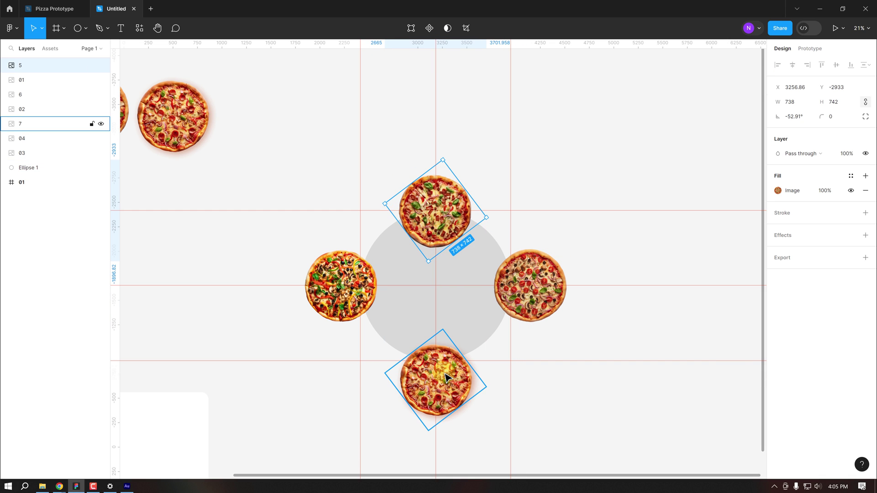
left_click_drag(450, 385, 450, 368)
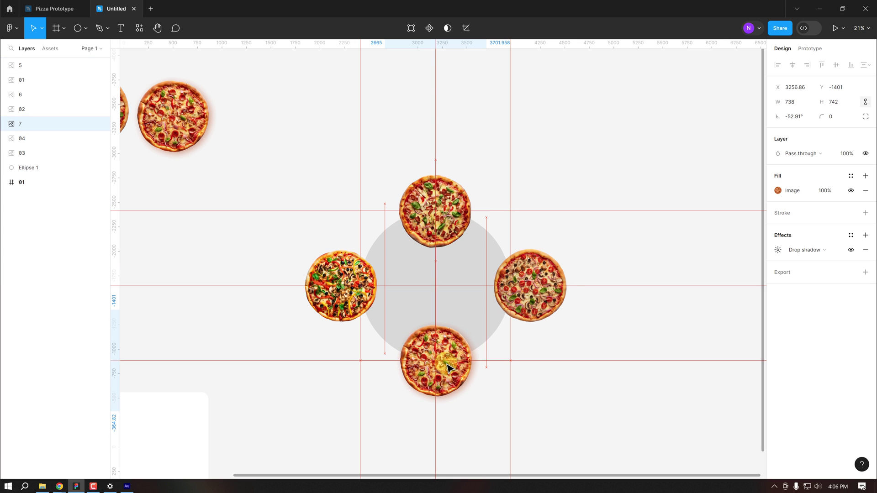
left_click_drag(534, 304, 514, 304)
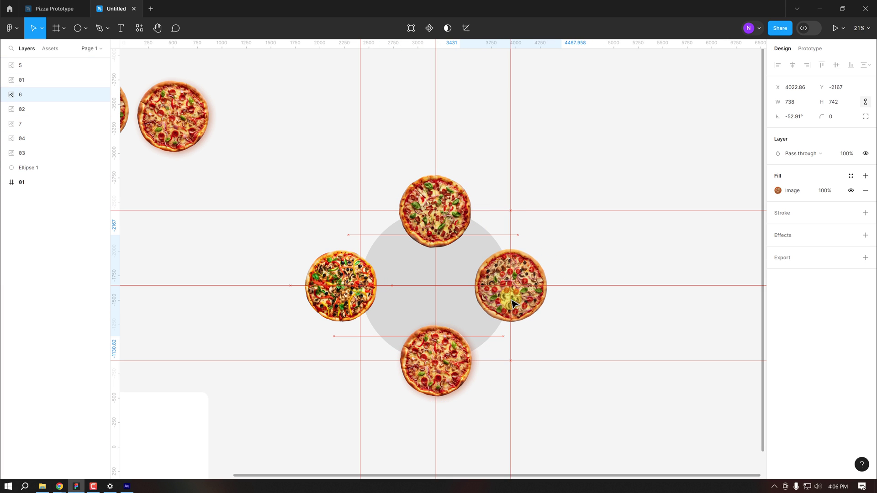
left_click_drag(341, 285, 361, 285)
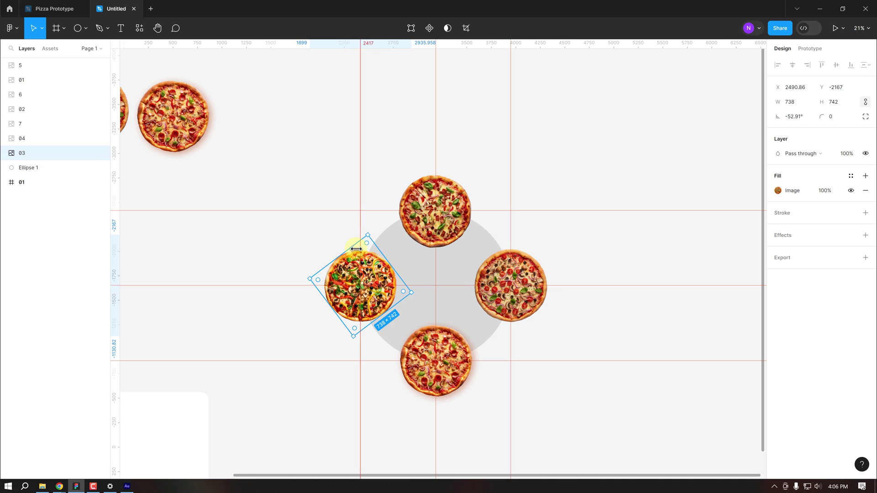
mouse_move(317, 156)
left_mouse_down()
mouse_move(553, 401)
mouse_move(373, 273)
mouse_move(571, 369)
mouse_move(398, 427)
mouse_move(431, 437)
mouse_move(598, 298)
mouse_move(446, 242)
mouse_move(519, 245)
mouse_move(569, 313)
mouse_move(574, 294)
left_mouse_up()
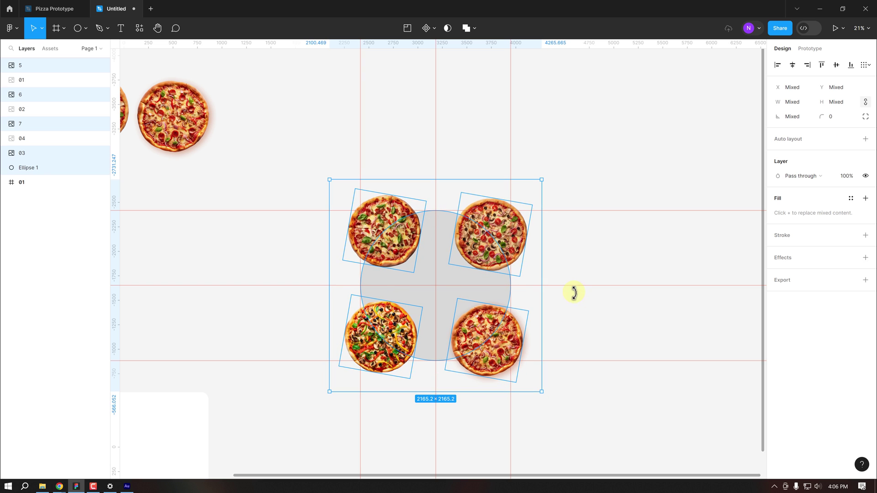
Rotate the pizzas and circle together so the pizzas swap positions around the ring
scroll(446, 228, "up", 3, "ctrl")
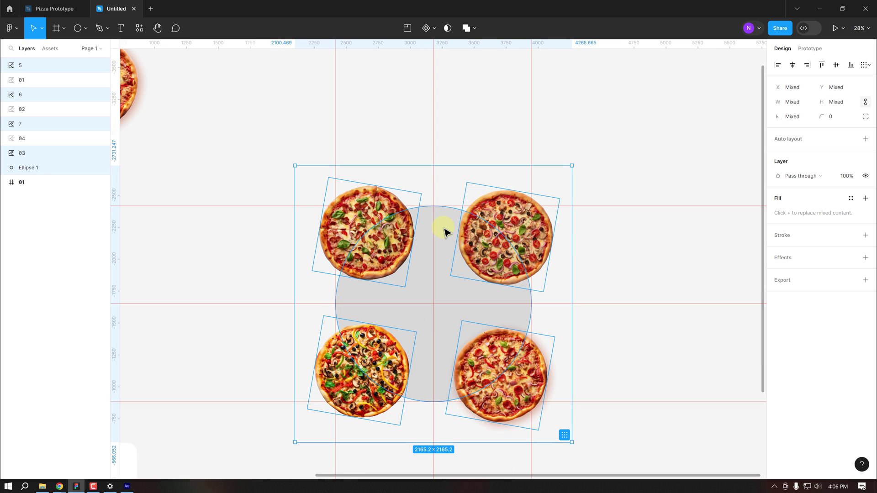
left_click_drag(453, 227, 445, 203)
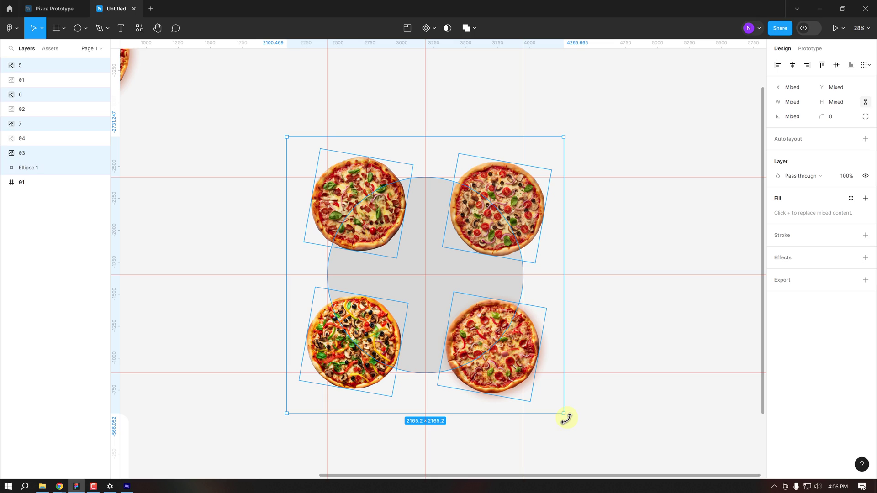
mouse_move(567, 418)
left_mouse_down()
mouse_move(362, 204)
mouse_move(433, 226)
mouse_move(531, 406)
mouse_move(558, 382)
mouse_move(451, 212)
mouse_move(347, 256)
mouse_move(266, 393)
mouse_move(395, 409)
mouse_move(493, 256)
mouse_move(486, 201)
mouse_move(521, 228)
mouse_move(507, 215)
left_mouse_up()
left_click_drag(556, 228, 556, 228)
Group the four ring pizzas with Ellipse 1 and name the group Pizza GRP
left_click(607, 211)
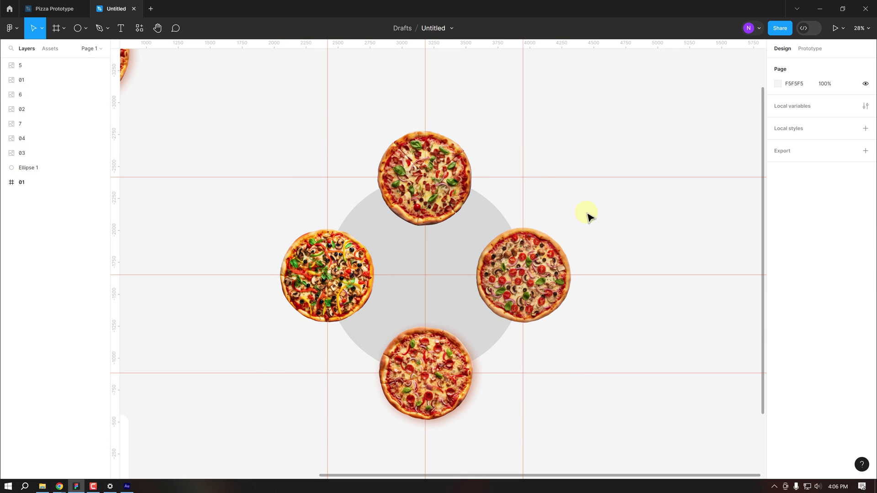
scroll(578, 217, "down", 2)
left_click_drag(336, 120, 578, 381)
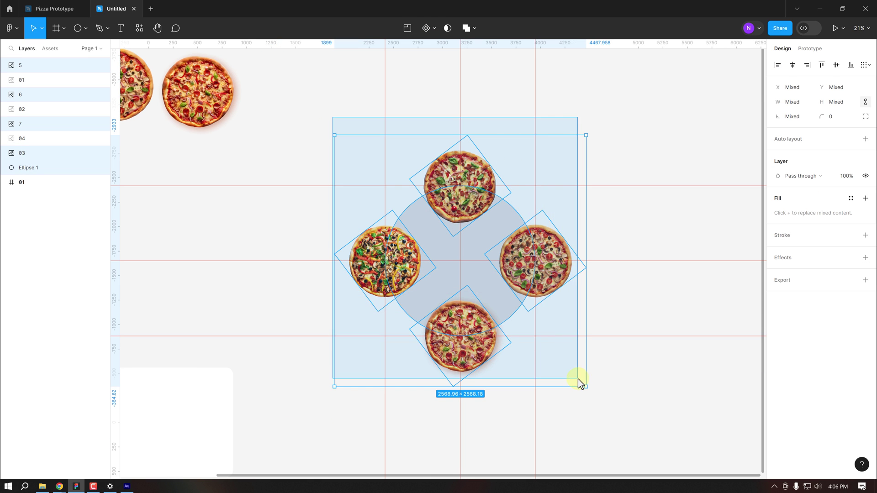
right_click(524, 273)
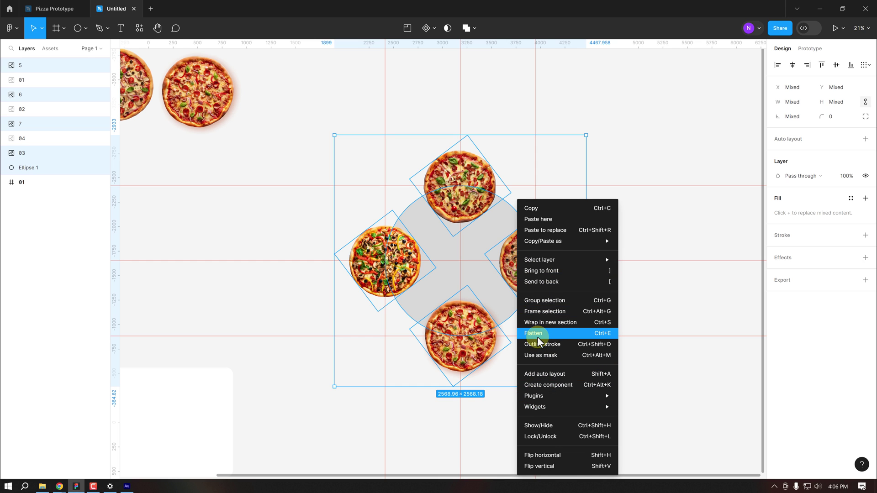
left_click(542, 301)
double_click(29, 68)
type("Pizza GRP")
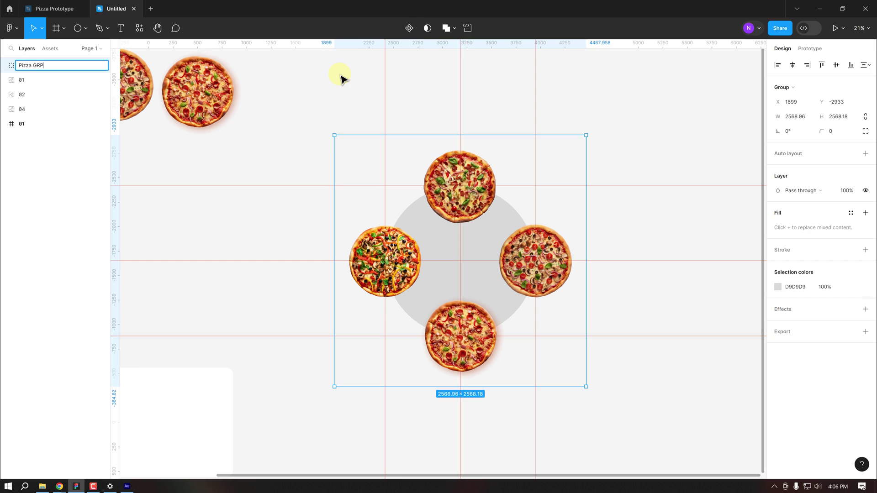
left_click(343, 77)
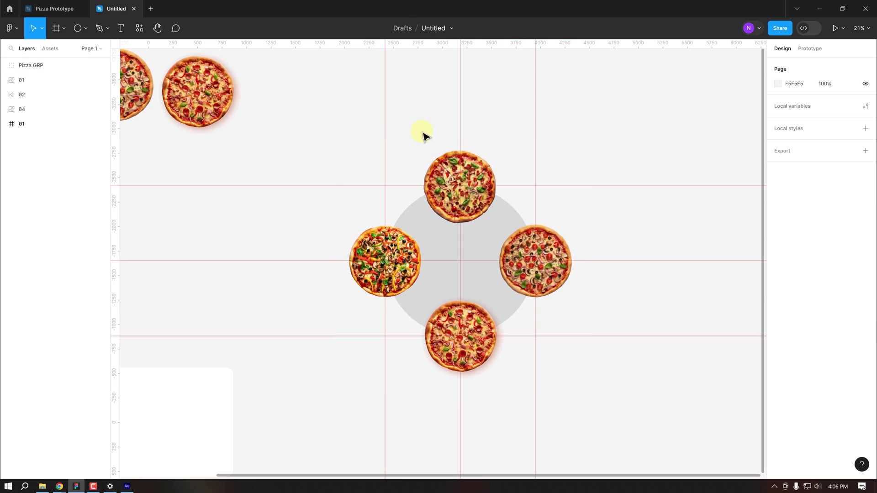
scroll(418, 136, "down", 2)
scroll(401, 200, "left", 3)
scroll(400, 199, "up", 1)
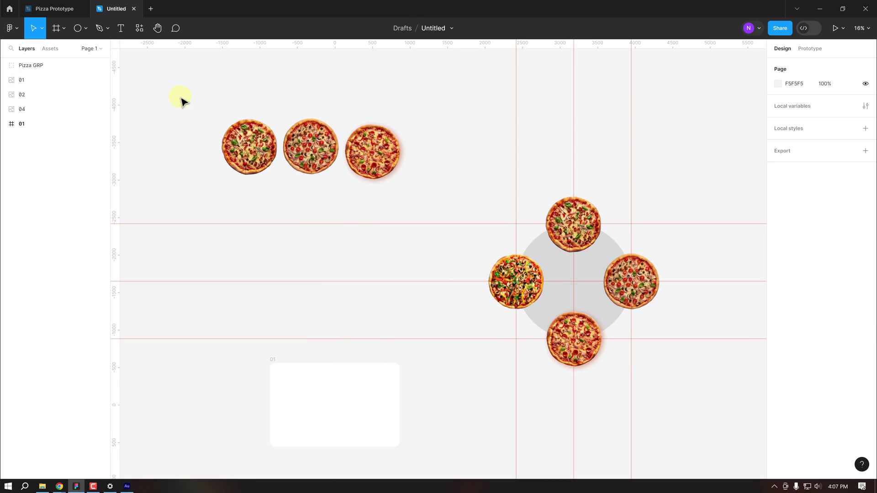
Distribute the four row pizzas evenly and align their vertical centres
left_click_drag(197, 147, 449, 197)
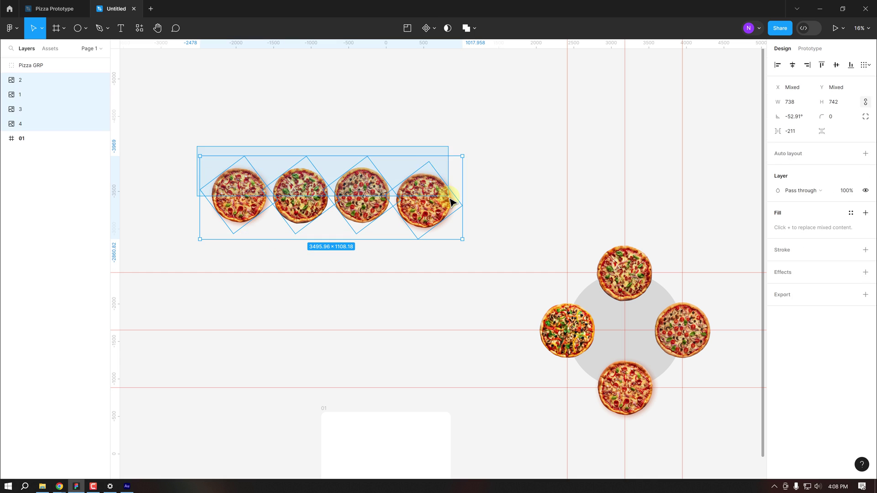
left_click(866, 67)
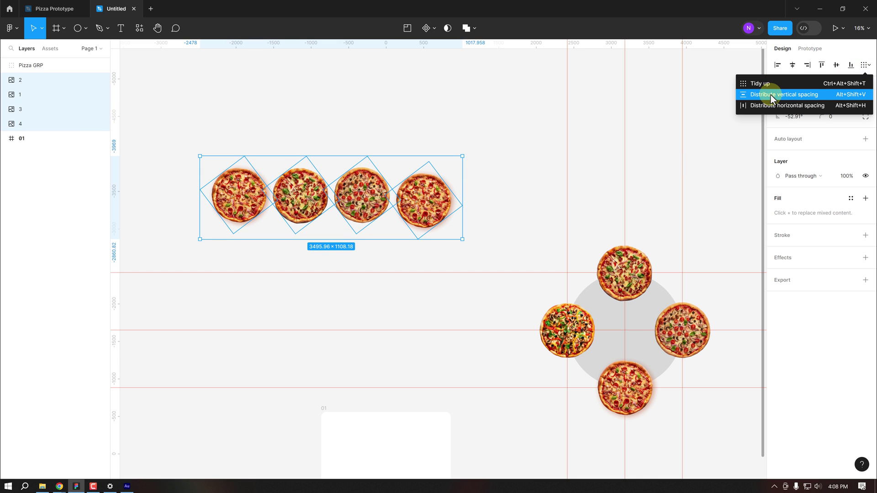
left_click(771, 104)
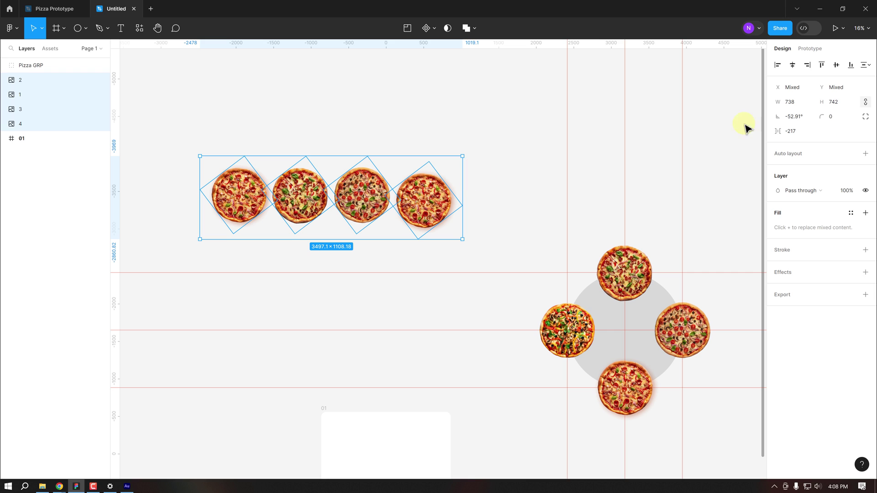
left_click(836, 68)
left_click(508, 160)
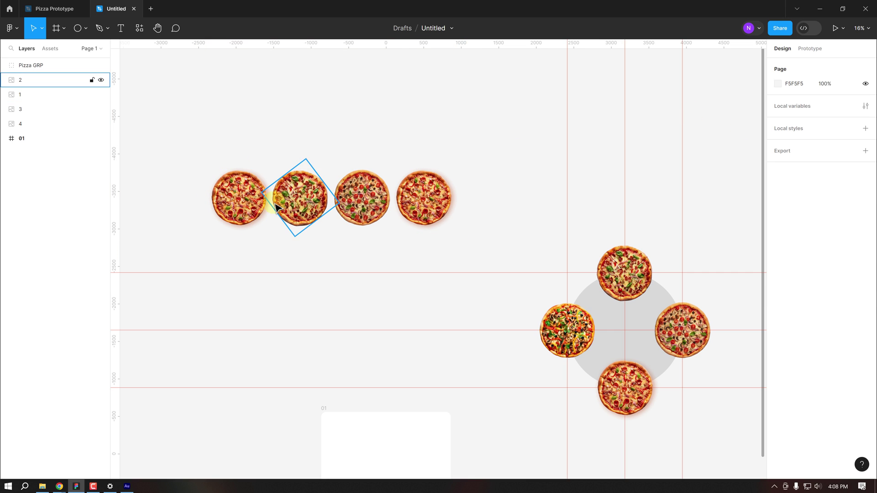
Shrink the pizza row to about 115×116 thumbnails and place it above frame 01
mouse_move(185, 151)
left_mouse_down()
mouse_move(475, 200)
mouse_move(353, 195)
left_mouse_up()
scroll(322, 111, "down", 3)
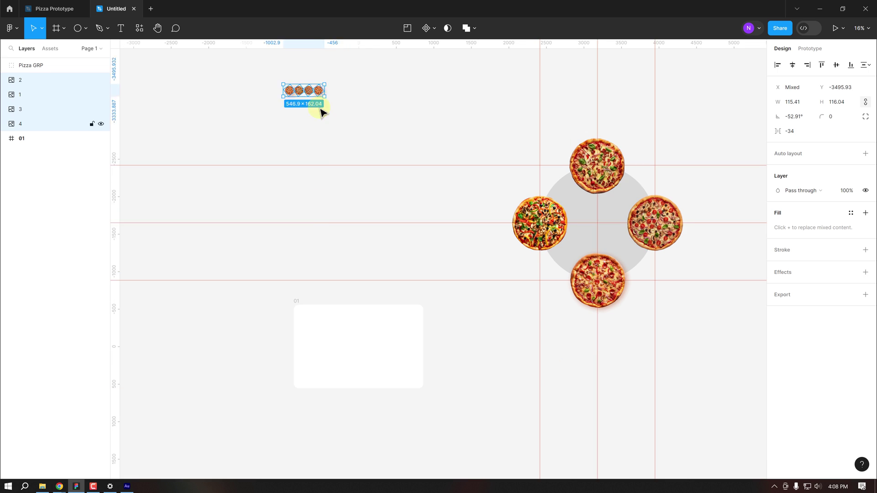
left_click_drag(320, 95, 327, 272)
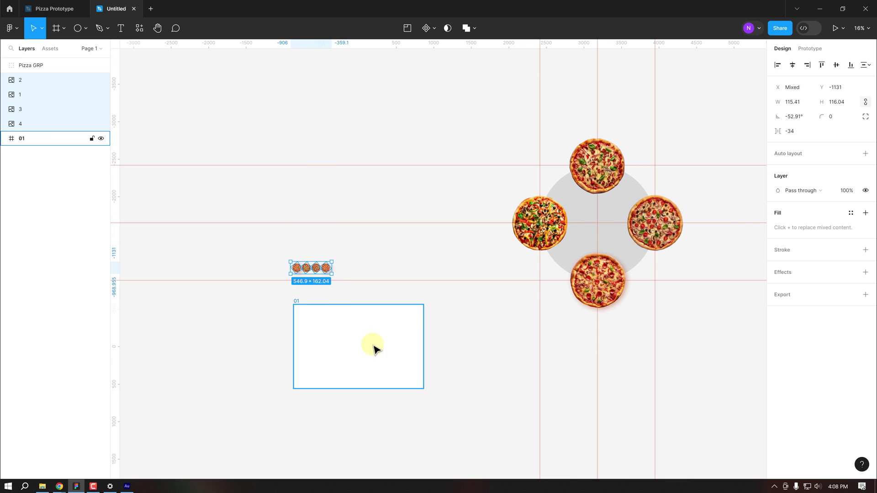
scroll(368, 350, "up", 3)
scroll(371, 347, "up", 3)
Bring frame 1 of the Pizza Prototype file into full view
left_click_drag(374, 347, 460, 280)
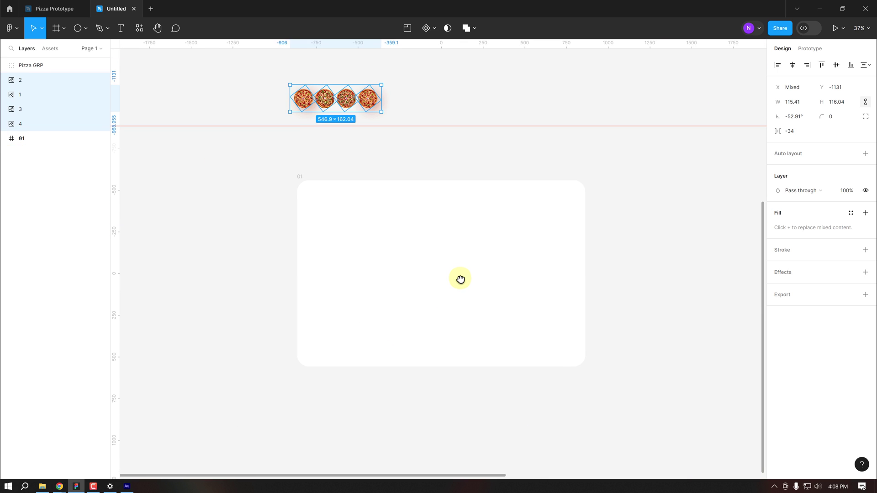
left_click(62, 13)
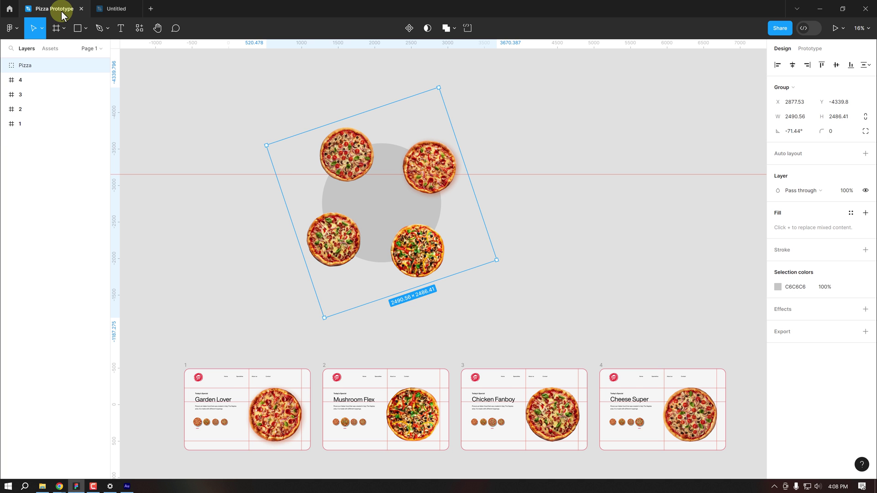
scroll(270, 249, "down", 3)
scroll(249, 308, "down", 3)
scroll(254, 297, "up", 3)
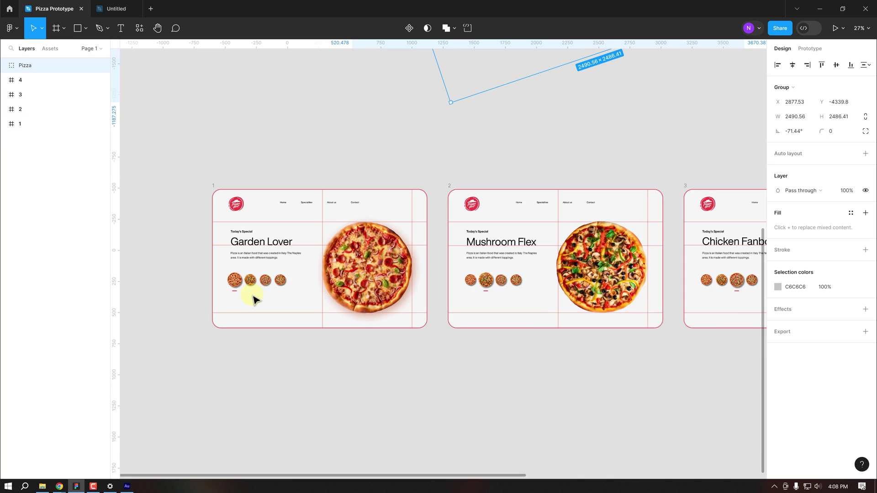
scroll(271, 265, "up", 3)
scroll(271, 264, "up", 2)
left_click_drag(282, 166, 328, 184)
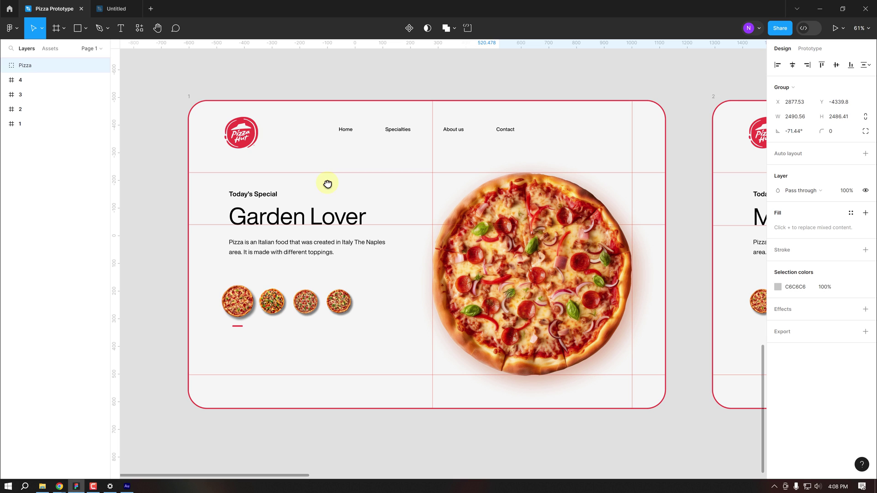
Select frame 1's logo, nav links, texts and thumbnails, then return to Untitled
left_click(238, 135)
left_click(343, 133, "shift")
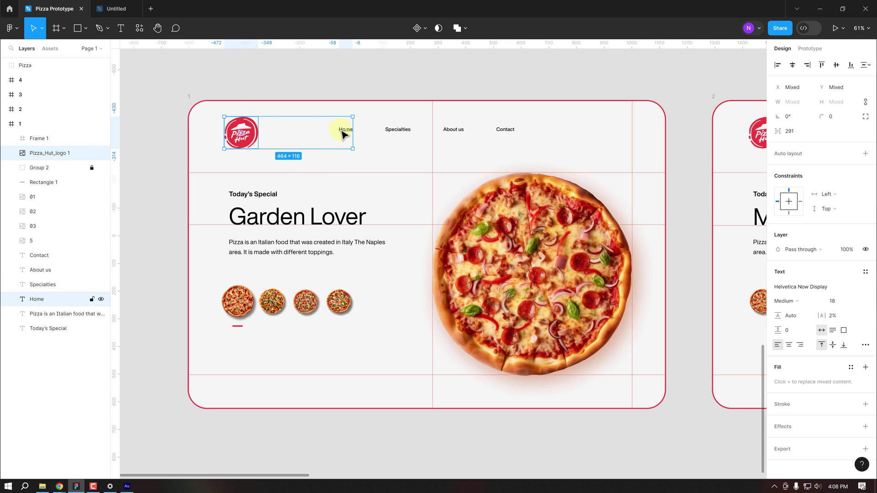
left_click(391, 133, "shift")
left_click(459, 135, "shift")
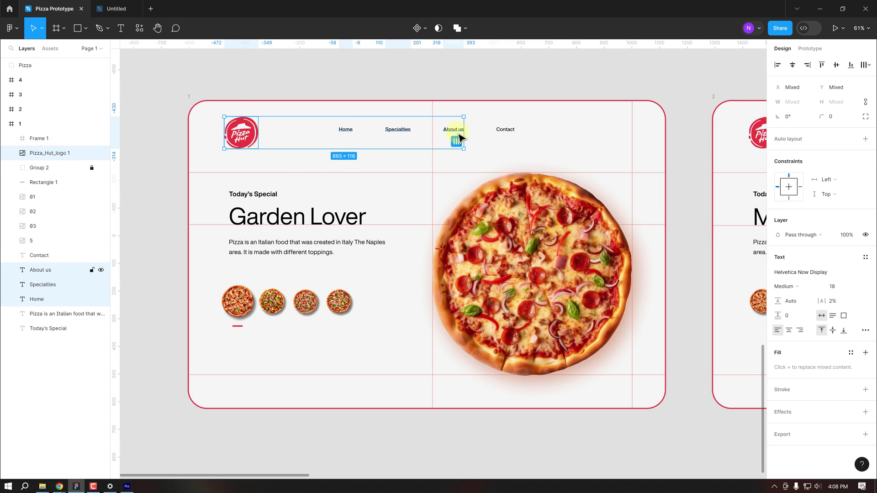
left_click(505, 131, "shift")
left_click(249, 194, "shift")
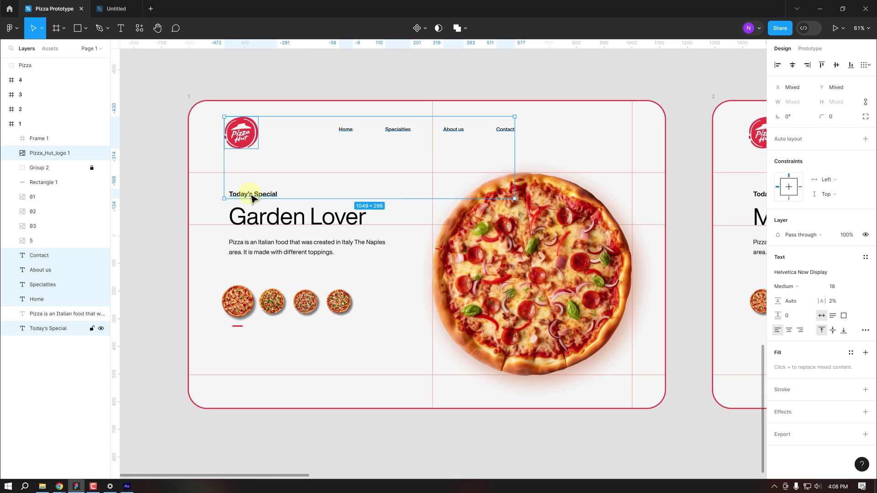
left_click(255, 257, "shift")
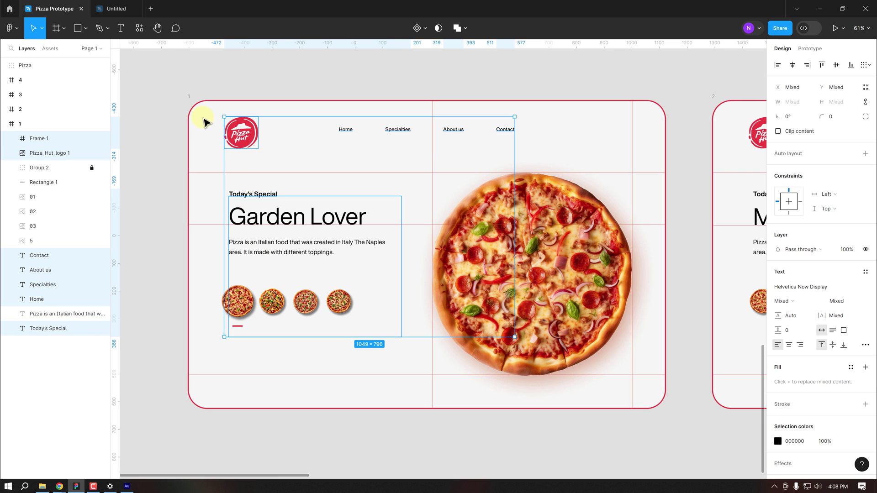
mouse_move(202, 116)
left_mouse_down()
mouse_move(570, 342)
mouse_move(591, 365)
left_mouse_up()
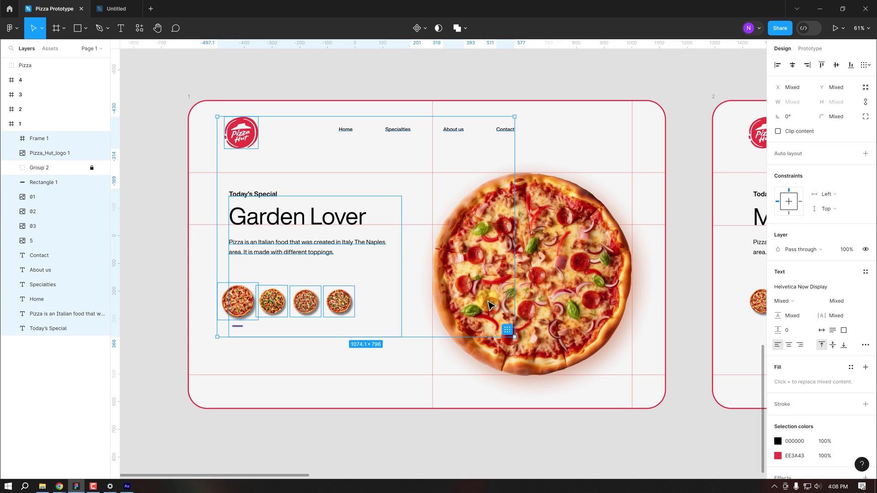
left_click(112, 9)
Paste the copied header design into frame 01 and position it
left_click(244, 204)
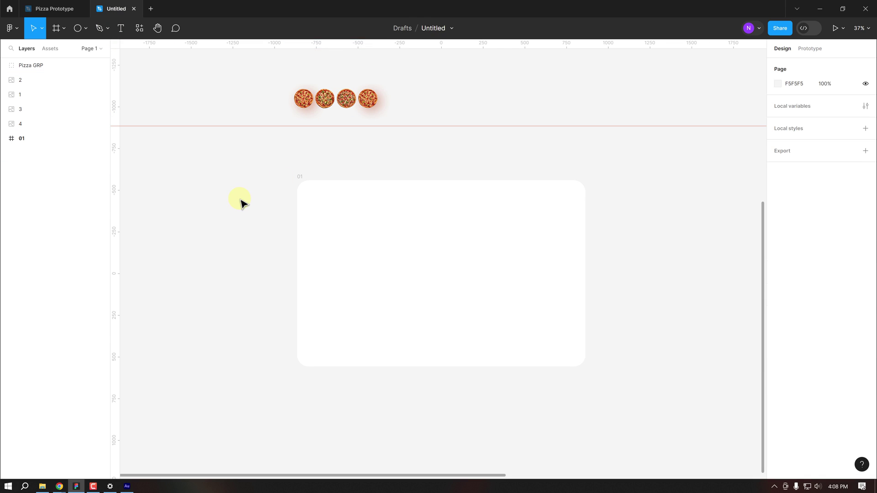
key("ctrl+v")
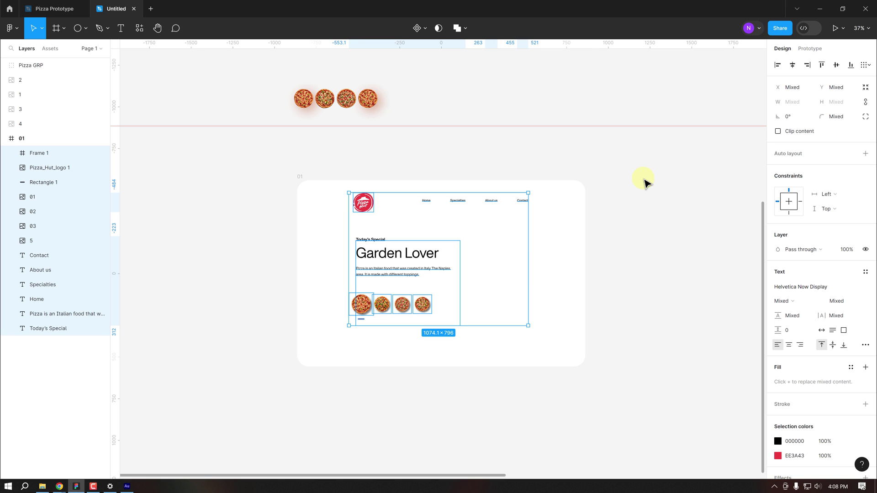
left_click_drag(368, 208, 332, 212)
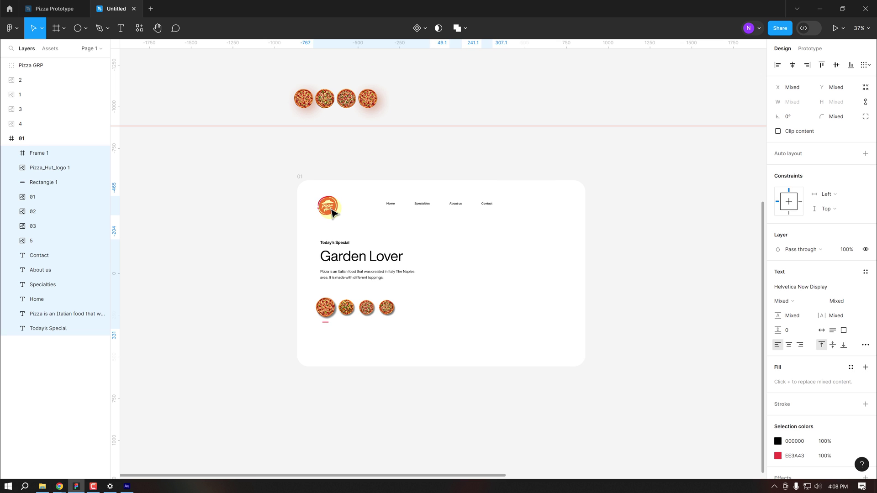
left_click(622, 198)
scroll(412, 217, "down", 2, "ctrl")
scroll(408, 218, "down", 2, "ctrl")
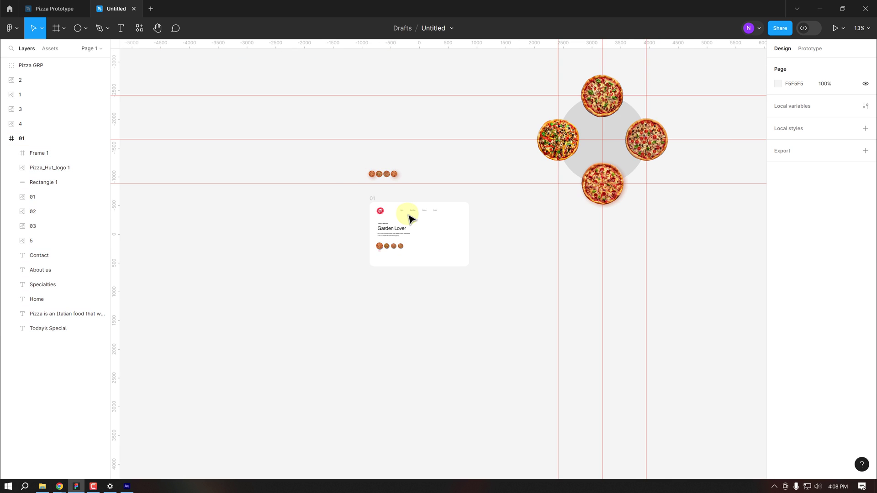
scroll(408, 218, "up", 2, "ctrl")
Delete Frame 1, which holds the Garden Lover heading
left_click(357, 260)
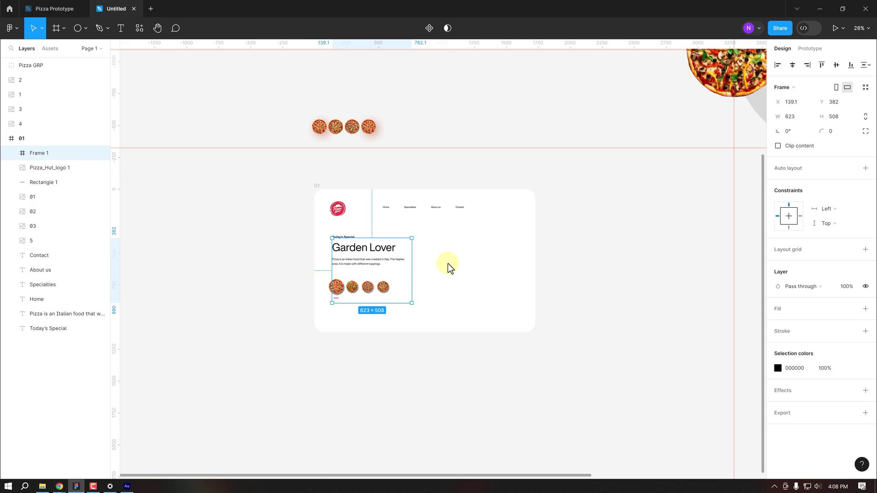
key("Delete")
scroll(446, 260, "up", 3, "ctrl")
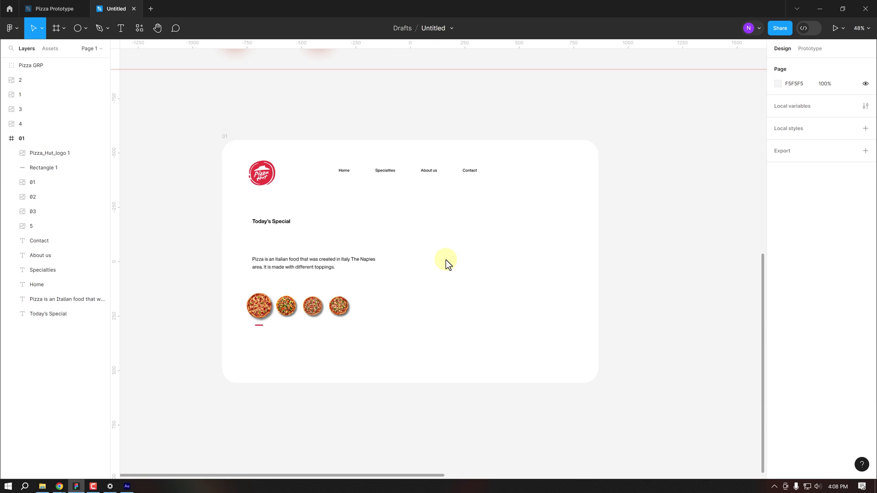
scroll(346, 294, "down", 1, "ctrl")
scroll(286, 297, "up", 1, "ctrl")
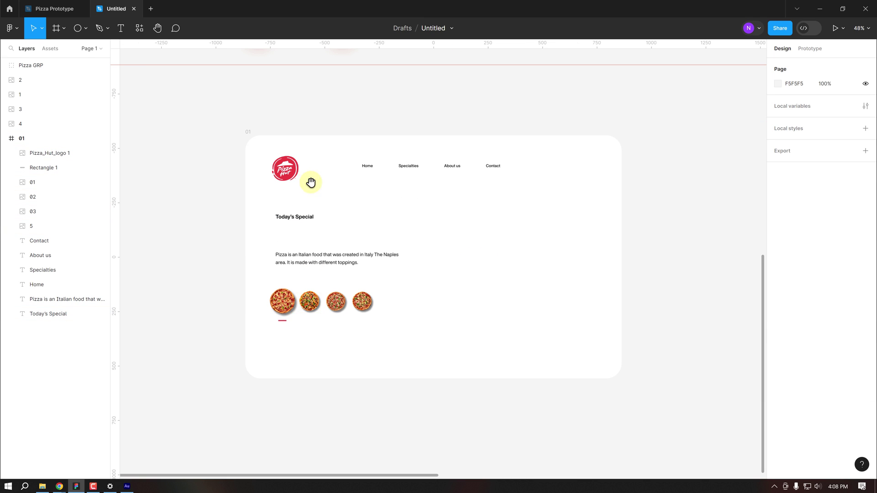
Replace the four old pizza thumbnails with the rotated pizza row
left_click_drag(313, 180, 325, 238)
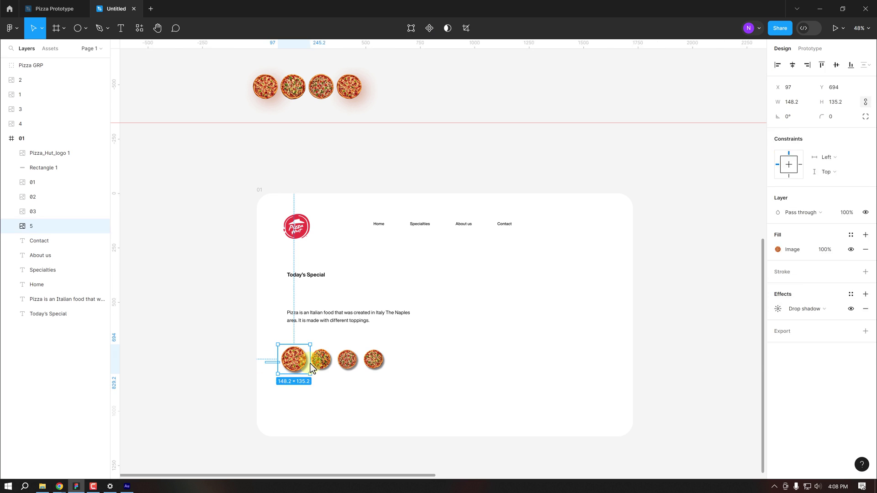
left_click_drag(270, 364, 390, 359)
key("Delete")
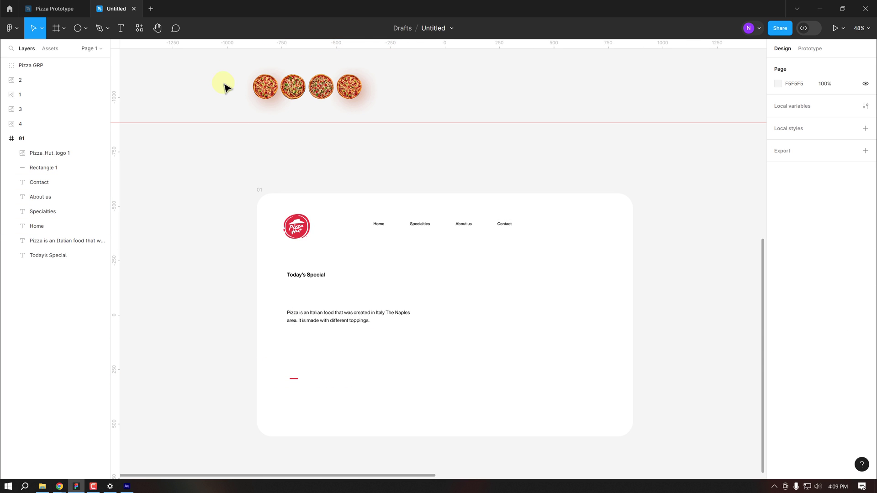
mouse_move(224, 87)
left_mouse_down()
mouse_move(382, 102)
mouse_move(395, 368)
mouse_move(394, 358)
left_mouse_up()
scroll(378, 270, "up", 5)
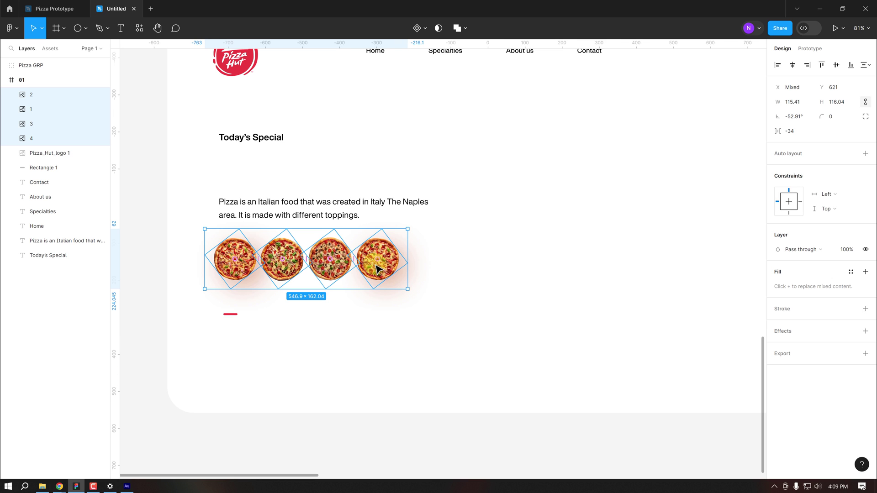
scroll(464, 219, "up", 2)
scroll(454, 250, "down", 3)
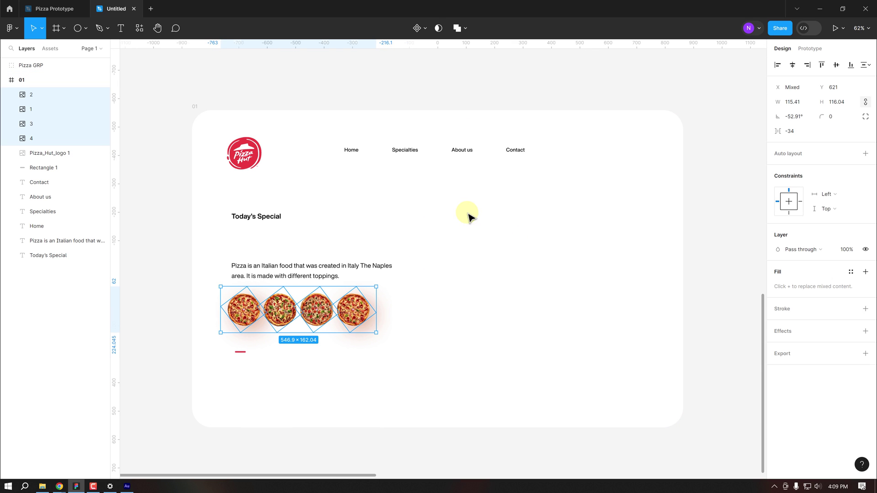
Add a 3-px inside stroke in the logo red to frame 01
key("Escape")
left_click(26, 82)
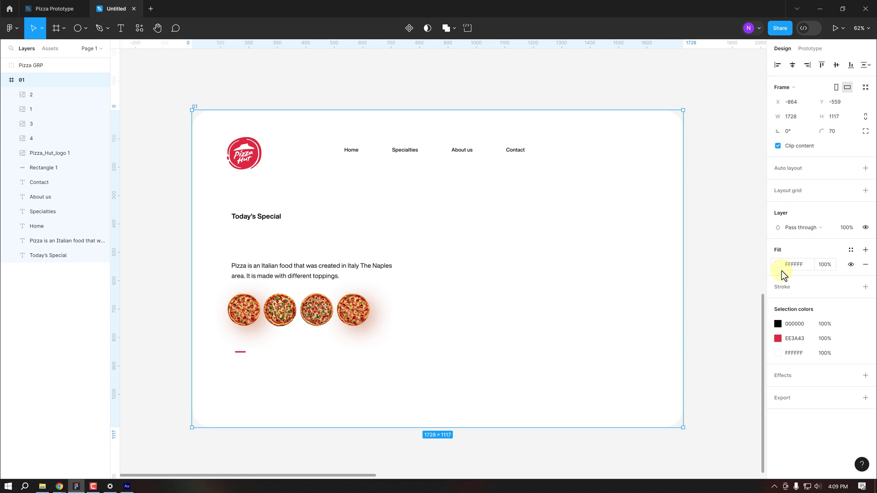
left_click(865, 287)
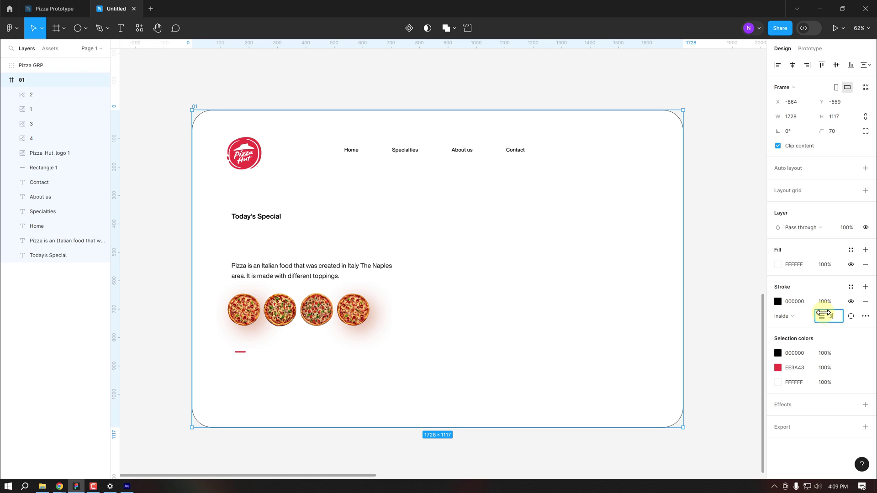
left_click_drag(823, 313, 813, 316)
left_click(778, 302)
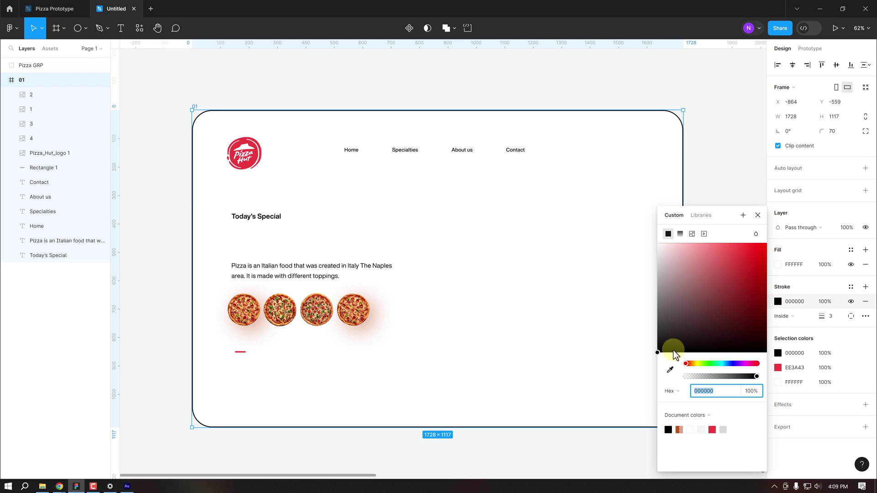
left_click(671, 371)
left_click(758, 215)
left_click(727, 196)
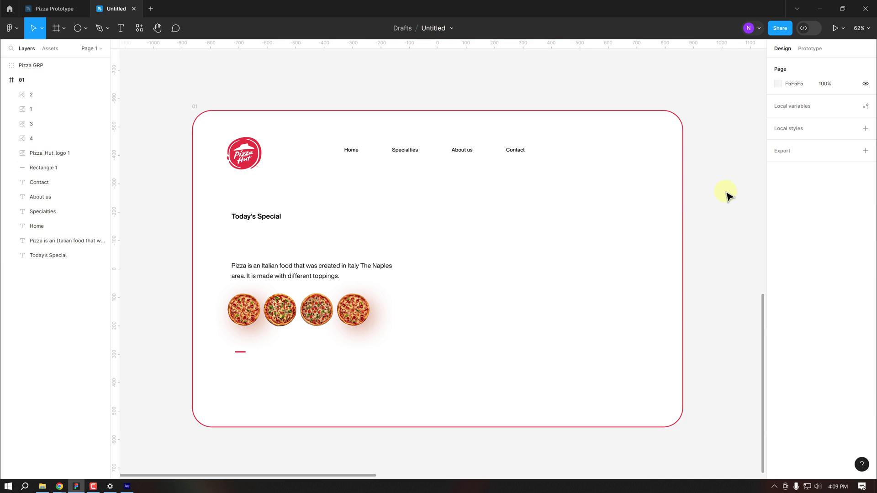
Nudge pizza 4 right and distribute pizzas 2, 3 and 4 horizontally
scroll(397, 192, "right", 2)
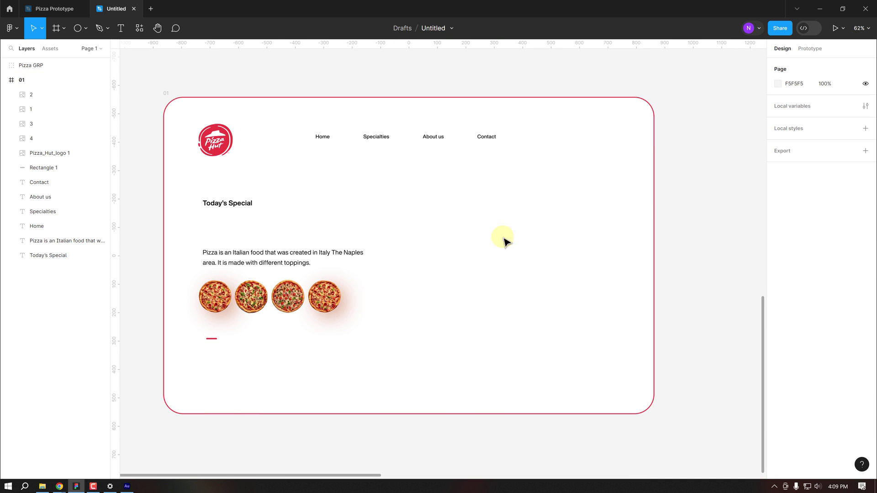
scroll(394, 233, "left", 1)
scroll(269, 305, "up", 5)
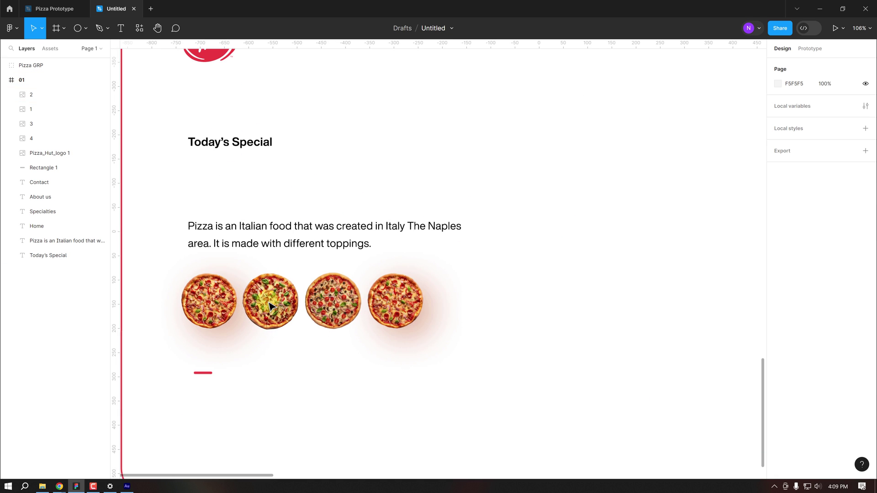
left_click_drag(394, 305, 429, 310)
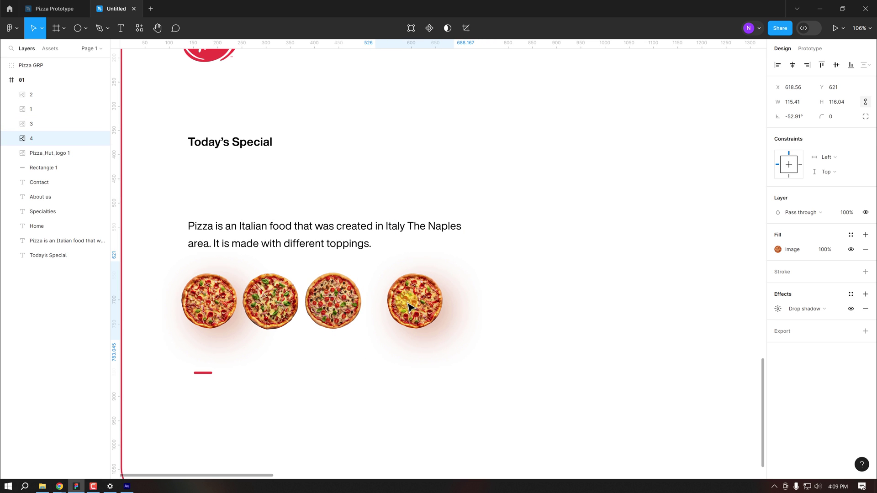
left_click(325, 308, "shift")
left_click(270, 303, "shift")
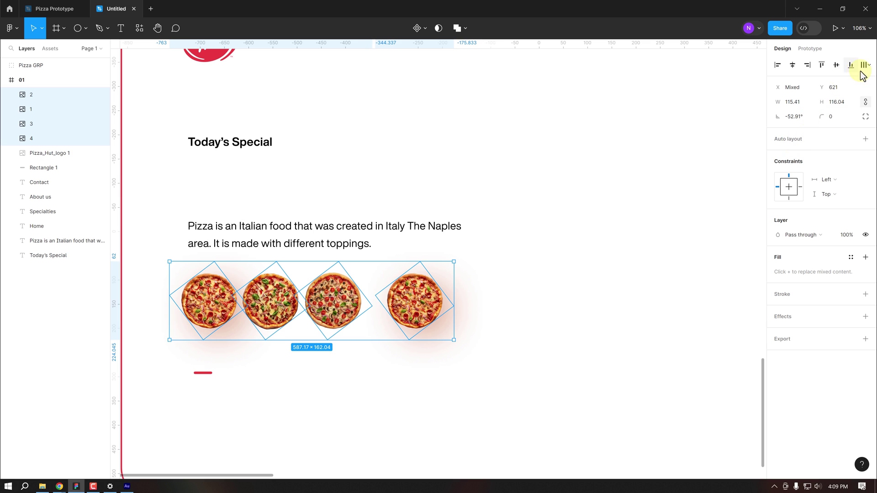
left_click(864, 67)
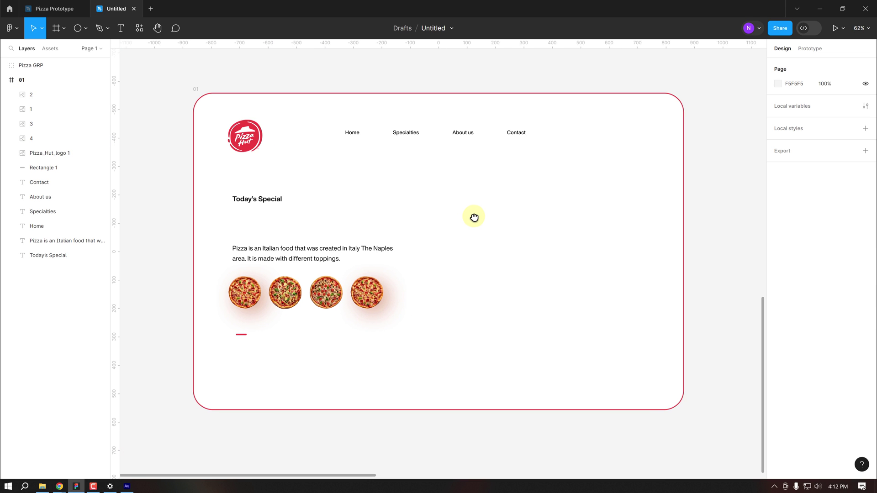
Replace the first pizza's old drop shadow with a new default one
left_click(244, 295)
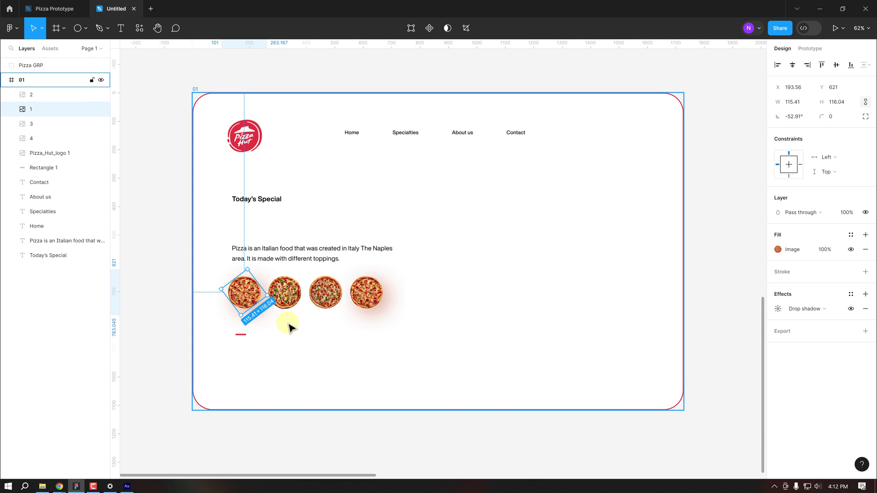
scroll(288, 327, "up", 2)
scroll(288, 327, "up", 2)
left_click_drag(319, 333, 364, 338)
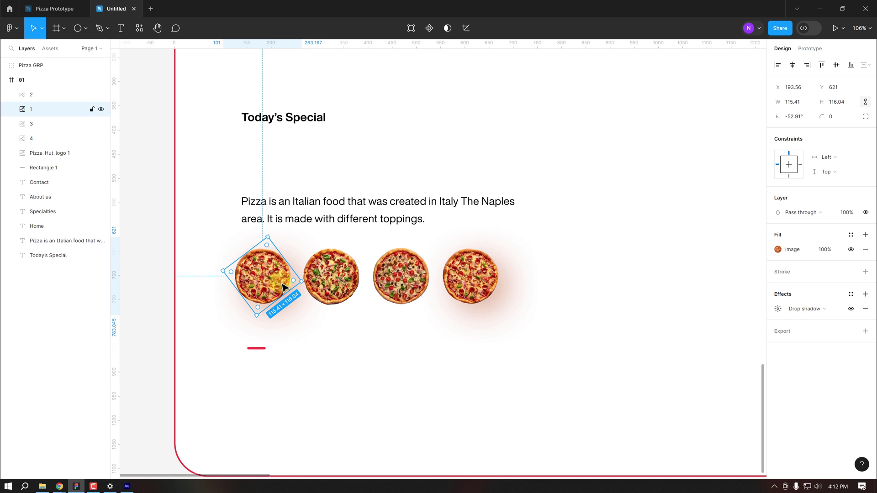
left_click(866, 309)
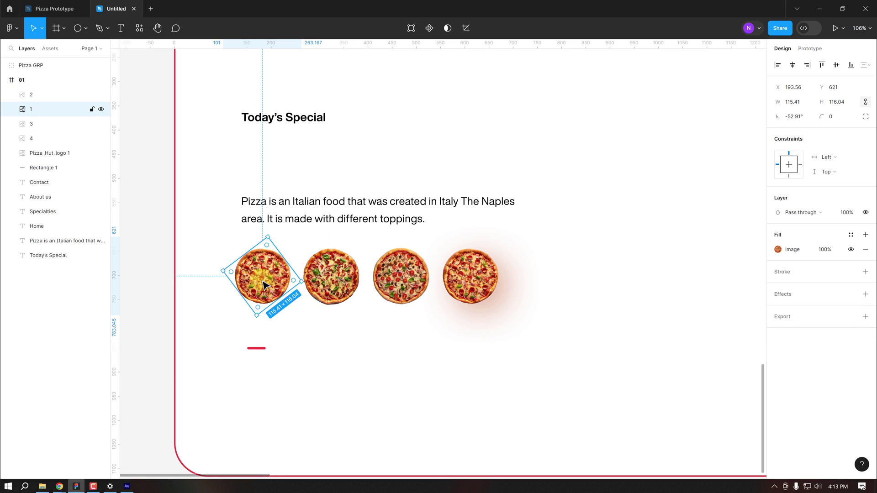
left_click(866, 295)
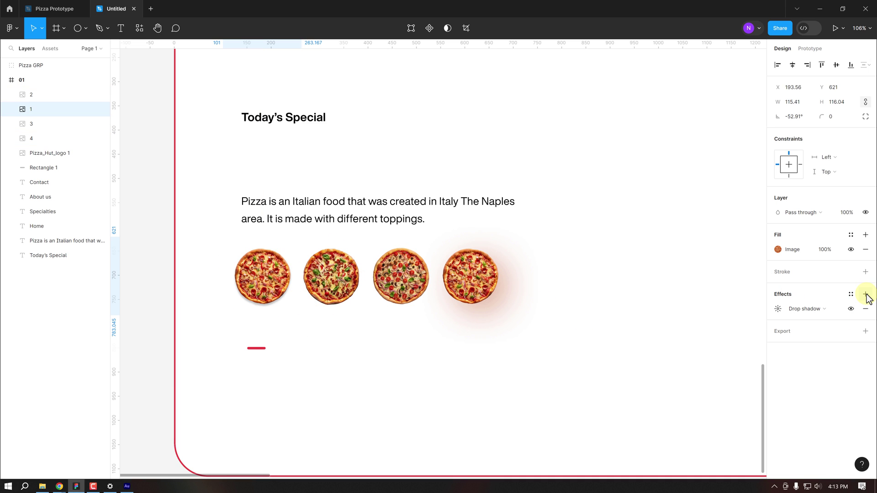
Give the first pizza's shadow a larger offset and deep orange sampled from the crust (DD6423)
left_click(779, 309)
left_click(681, 333)
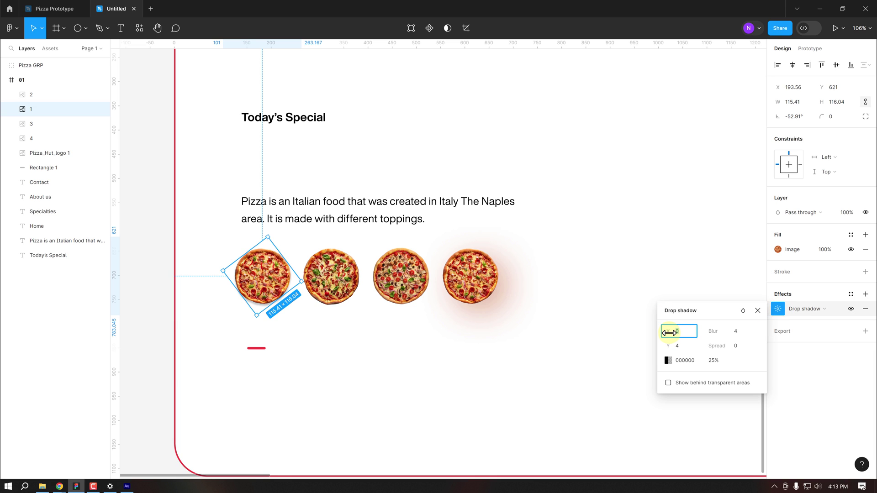
mouse_move(669, 333)
left_mouse_down()
mouse_move(678, 333)
mouse_move(677, 345)
left_mouse_up()
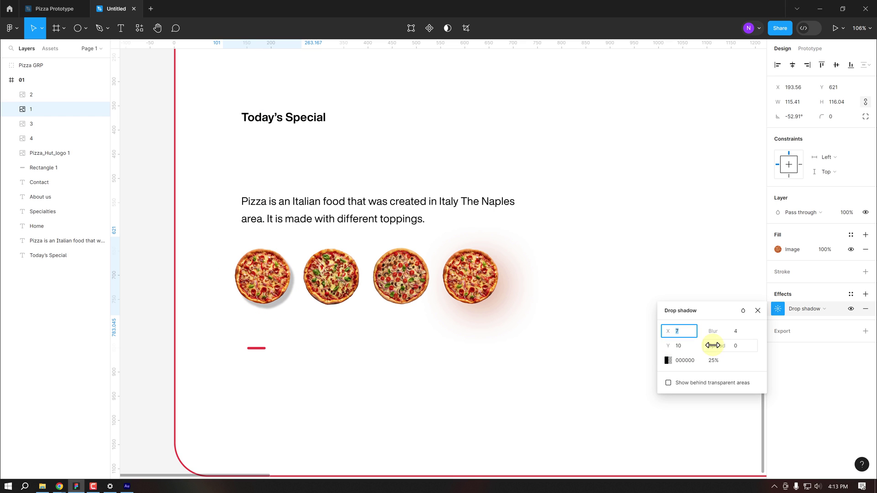
left_click(668, 360)
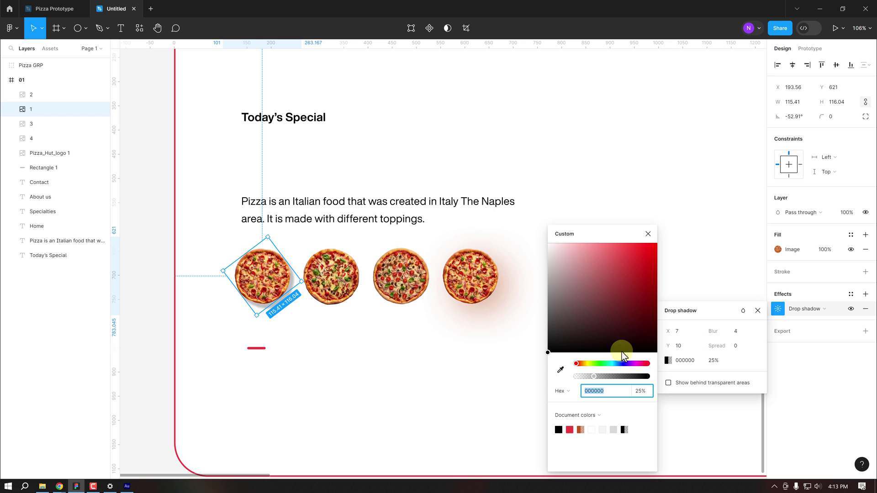
left_click(561, 369)
left_click(267, 297)
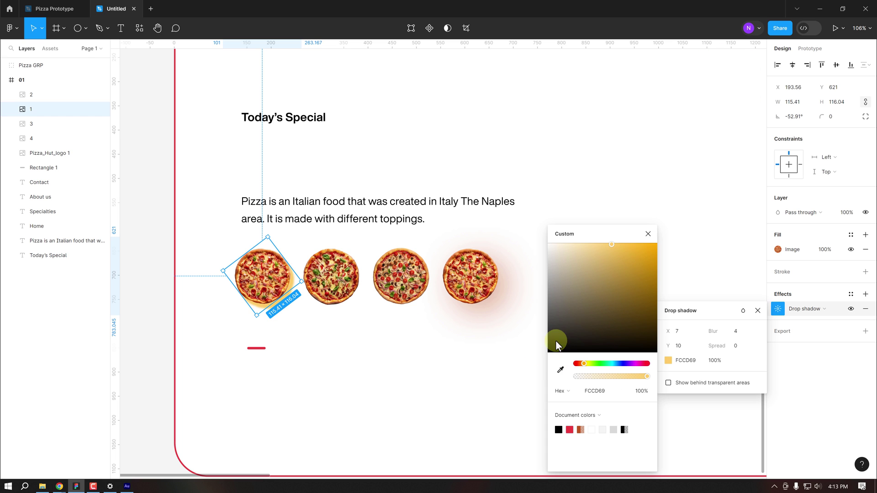
scroll(262, 310, "up", 5)
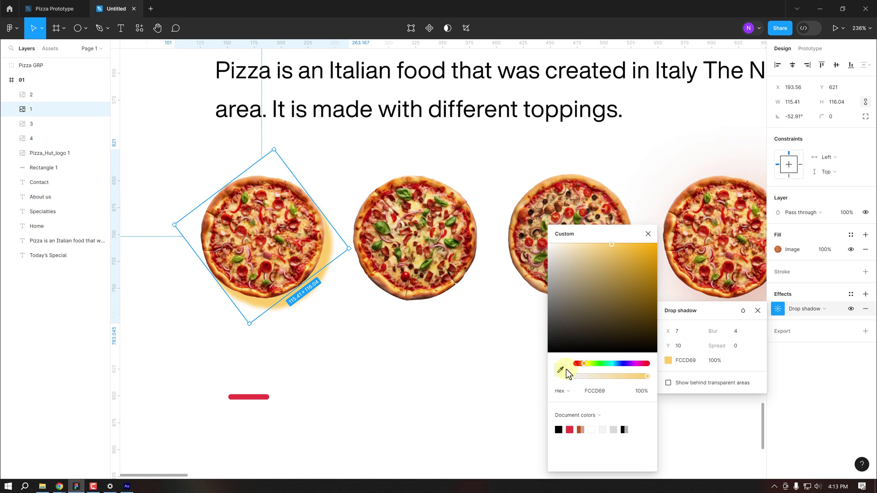
left_click(561, 369)
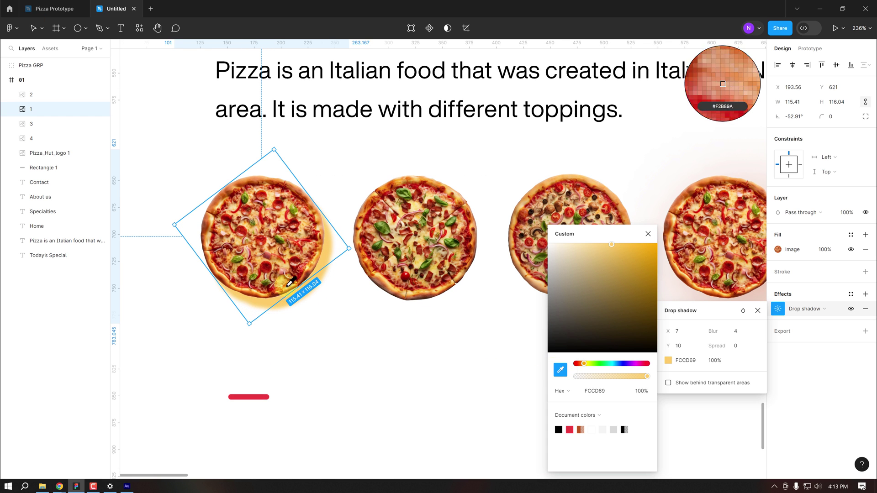
left_click(312, 271)
left_click(647, 271)
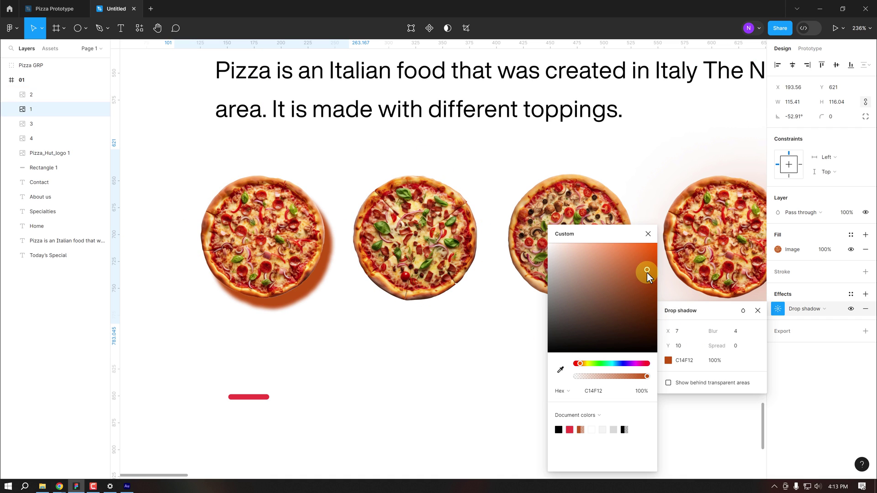
left_click(648, 233)
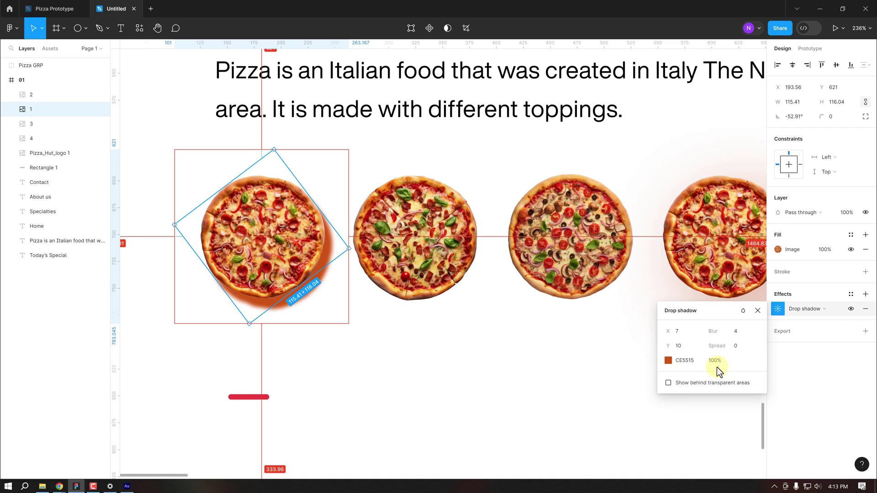
Lower the shadow opacity to about 54% and increase its blur
left_click_drag(716, 362, 665, 355)
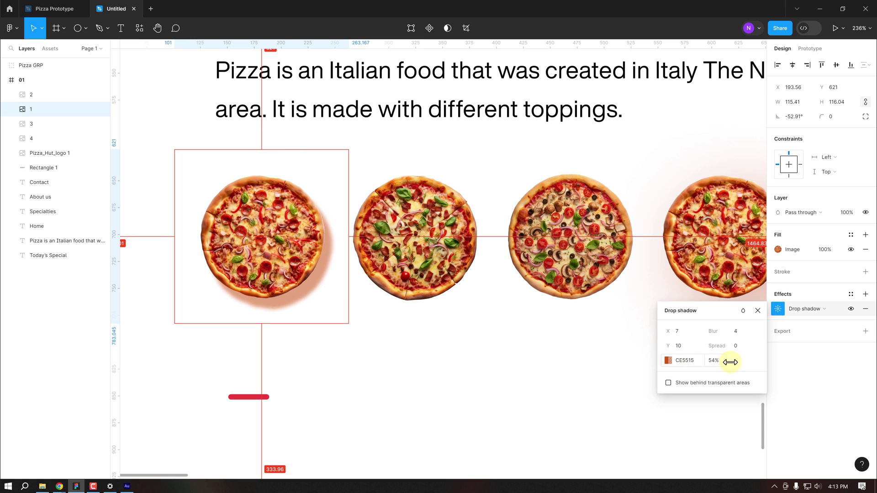
mouse_move(735, 331)
left_mouse_down()
mouse_move(23, 286)
mouse_move(697, 372)
left_mouse_up()
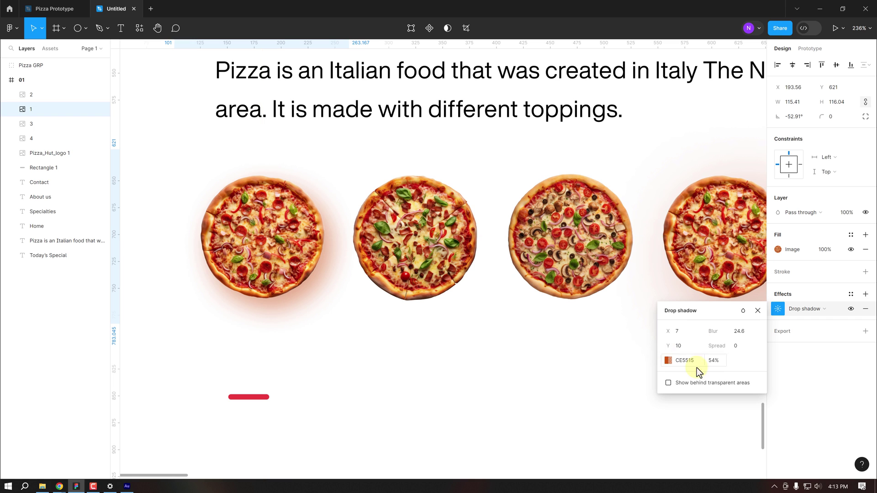
left_click(713, 361)
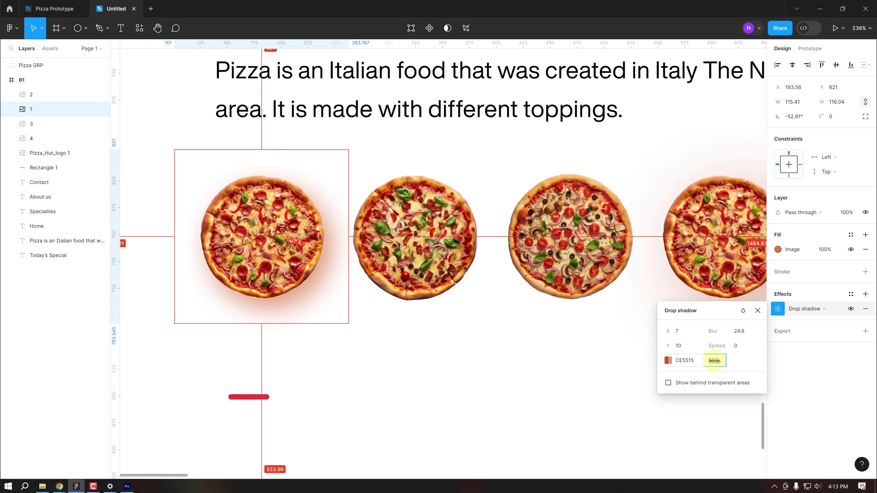
left_click(398, 338)
Remove the fourth pizza's drop shadow while keeping the first pizza's shadow
left_click(297, 284)
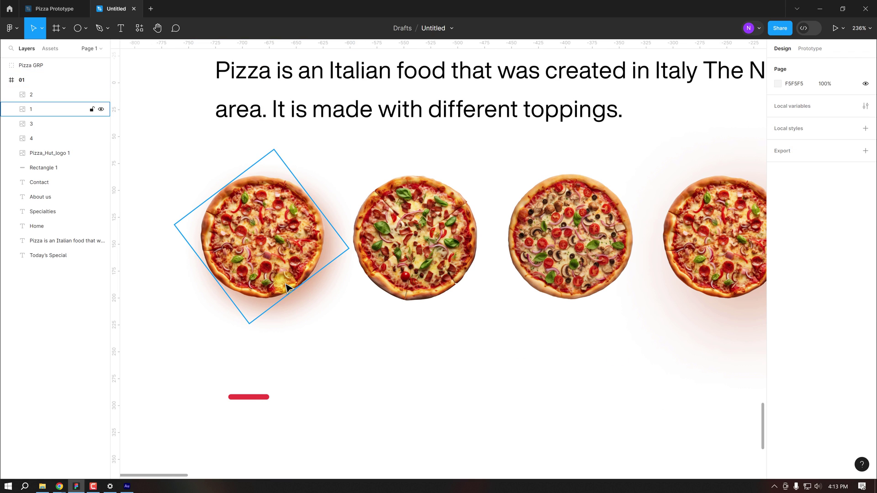
left_click(571, 294)
left_click(724, 274)
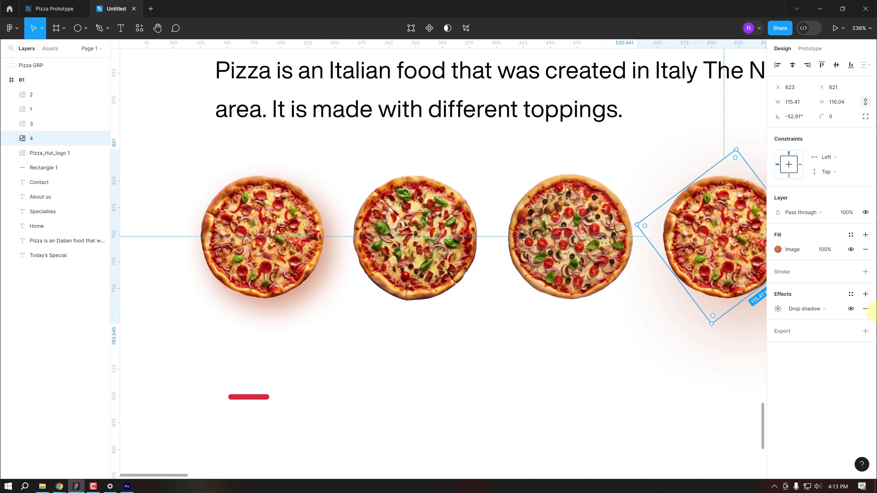
left_click(865, 309)
scroll(544, 338, "left", 2)
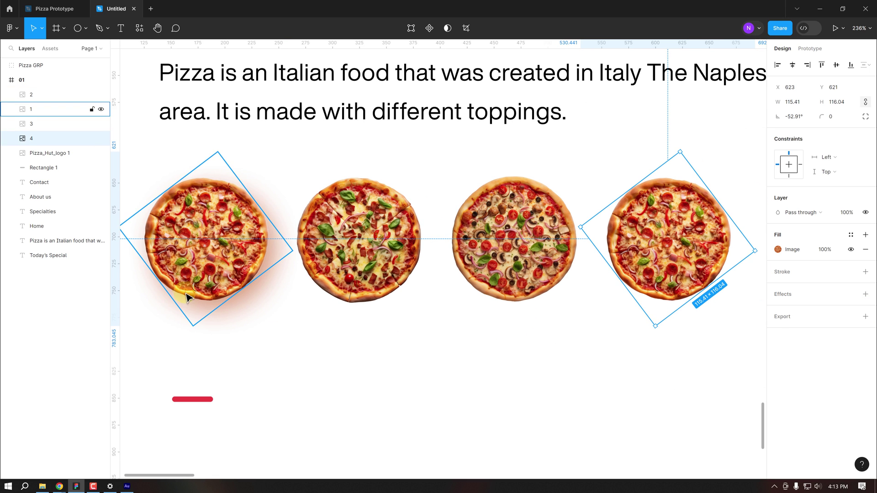
left_click(205, 311)
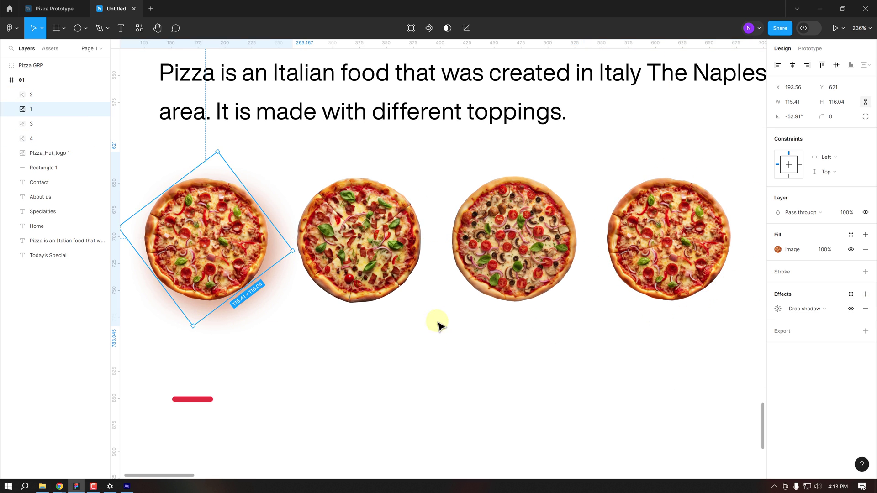
left_click(866, 309)
key("ctrl+z")
Paste the shadow onto pizzas 2, 3 and 4, then zoom to fit
left_click_drag(355, 349, 675, 278)
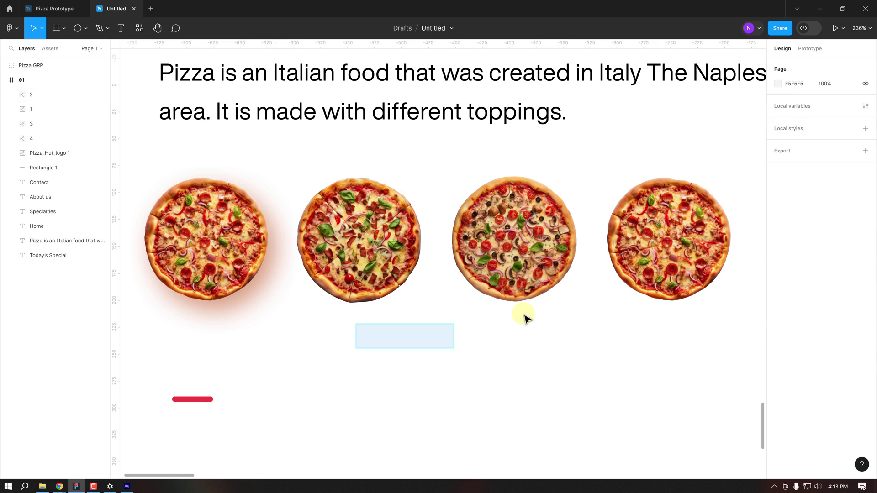
key("ctrl+alt+v")
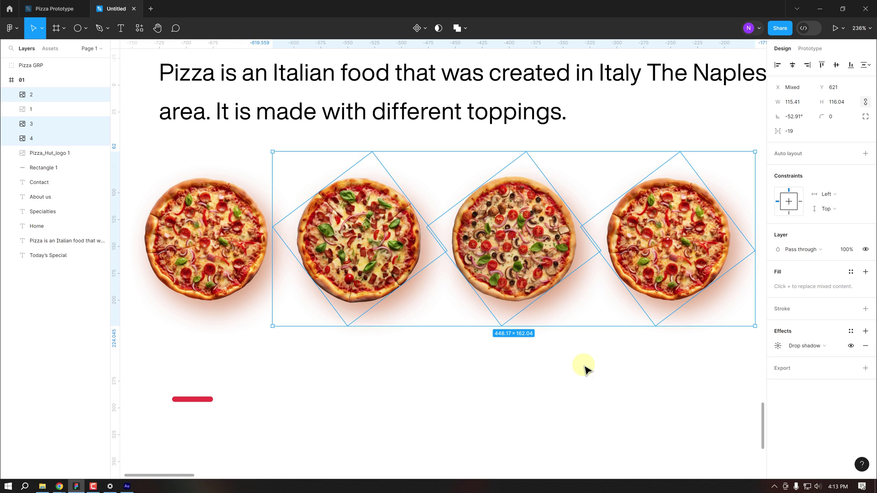
left_click(581, 366)
key("shift+1")
scroll(391, 287, "down", 3)
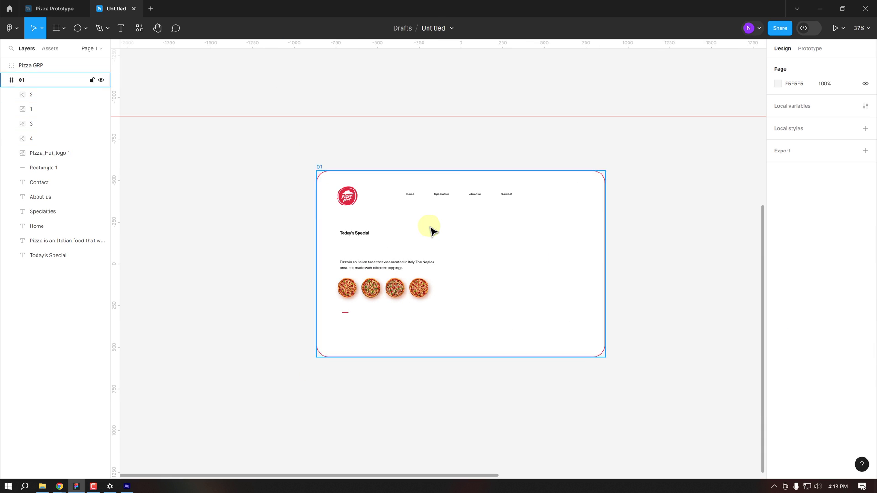
Nest Pizza GRP in frame 01 and move it right to X 750
scroll(431, 229, "down", 3)
left_click_drag(595, 202, 463, 274)
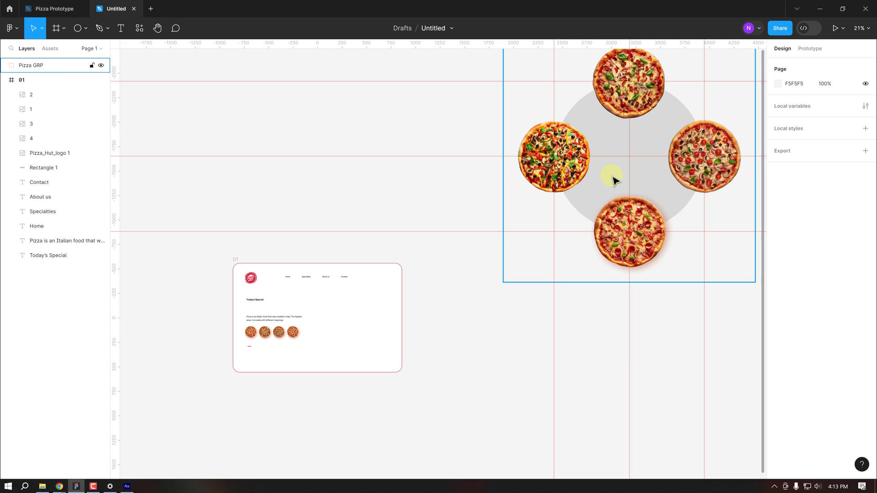
left_click_drag(611, 173, 365, 345)
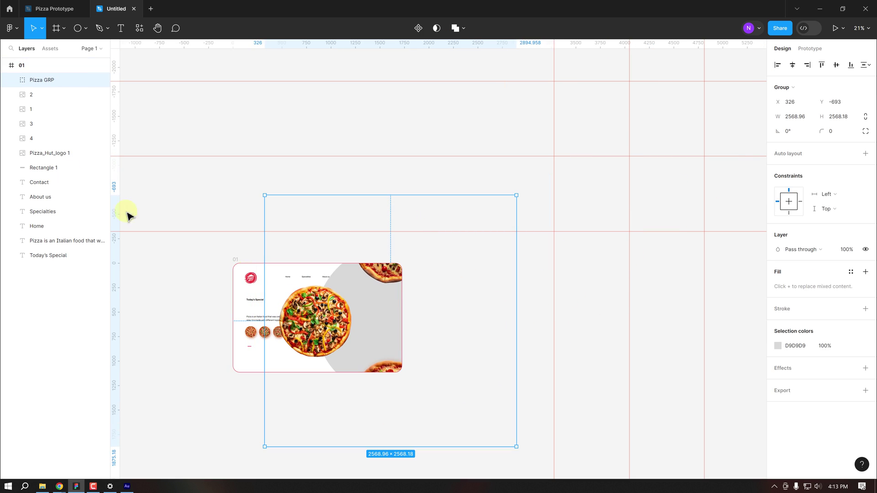
left_click(34, 81)
left_click_drag(366, 320, 406, 320)
scroll(420, 235, "up", 2)
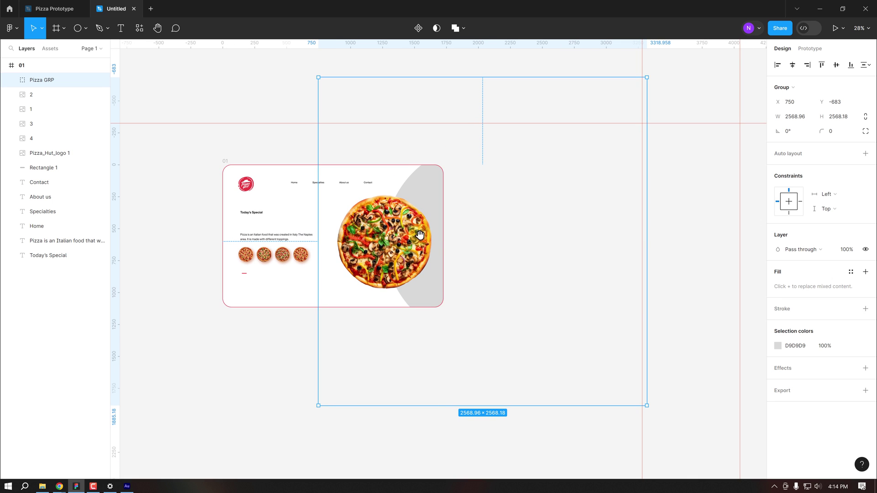
scroll(247, 267, "up", 3)
scroll(253, 288, "up", 3)
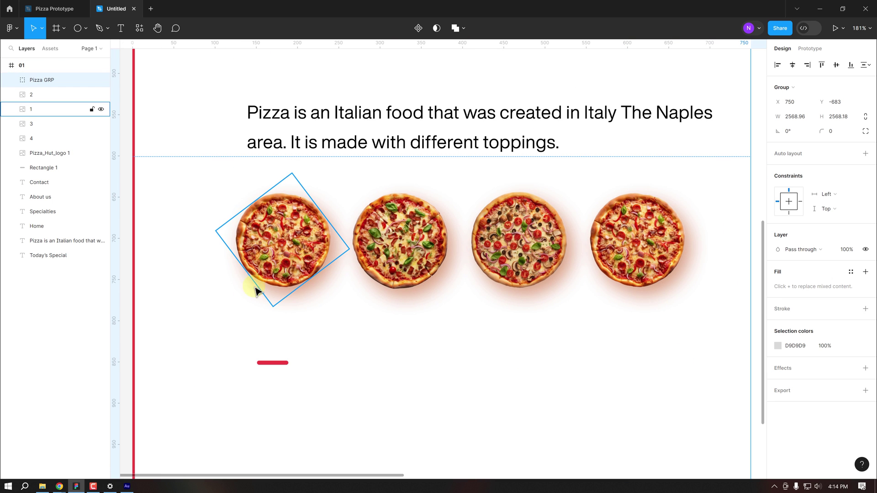
scroll(256, 292, "down", 6)
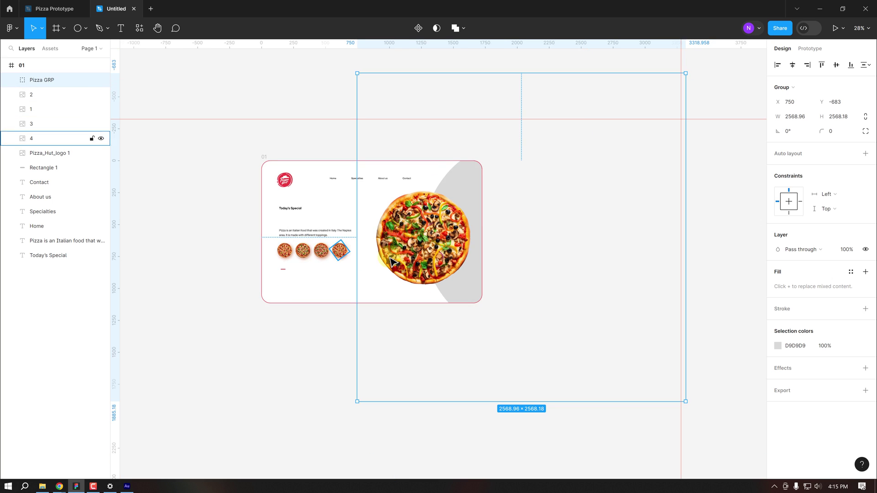
scroll(392, 262, "right", 2)
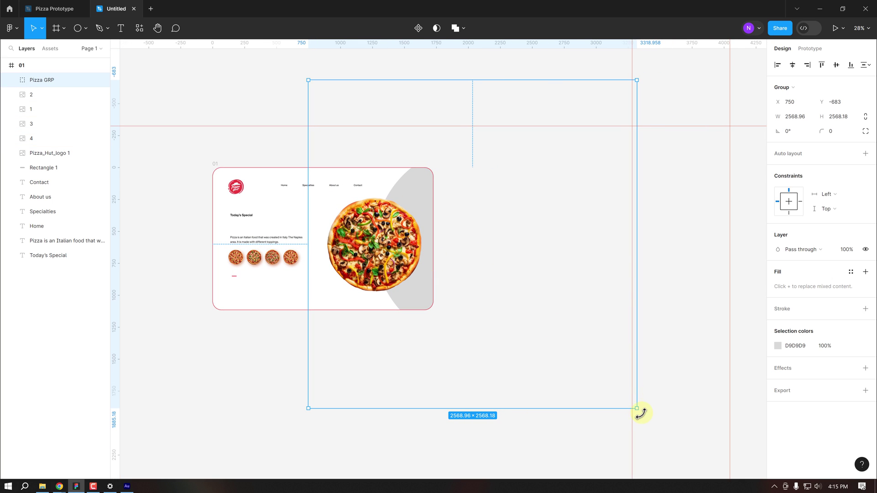
Rotate Pizza GRP to about -120.66° so the pepperoni pizza is featured
mouse_move(640, 412)
left_mouse_down()
mouse_move(607, 421)
mouse_move(344, 371)
mouse_move(354, 370)
left_mouse_up()
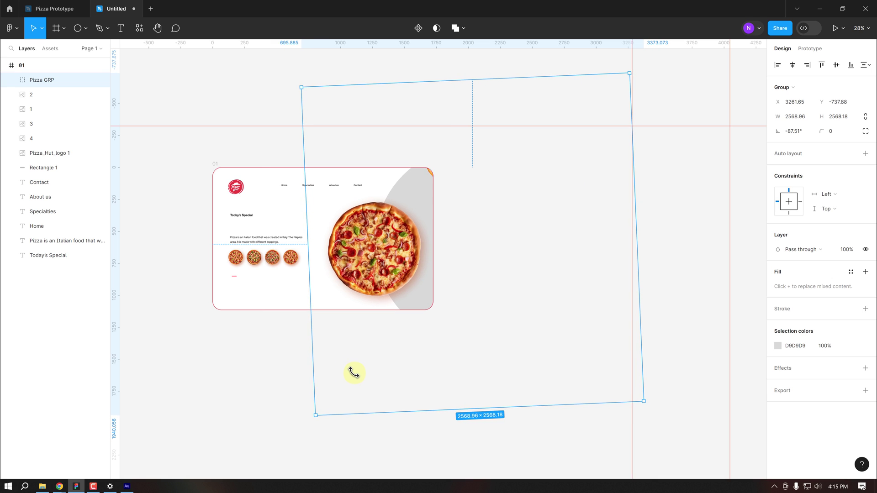
scroll(416, 238, "left", 1)
left_click(459, 236)
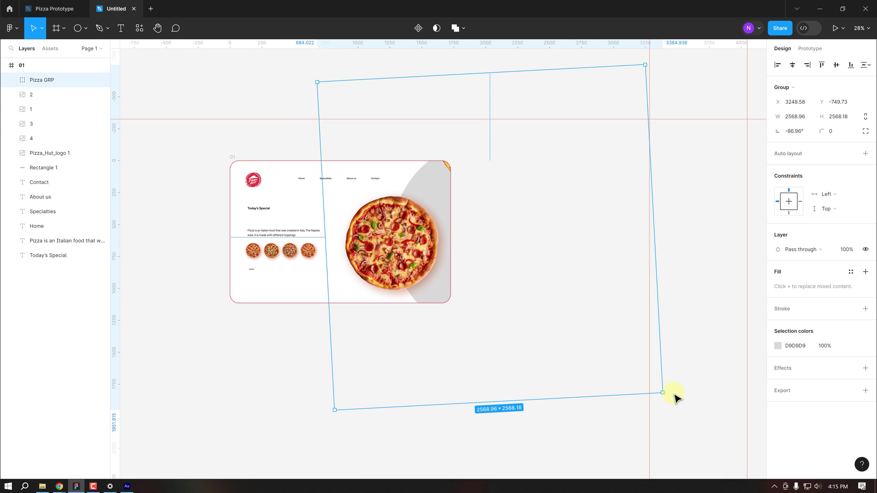
left_click_drag(666, 398, 612, 421)
left_click_drag(423, 268, 424, 289)
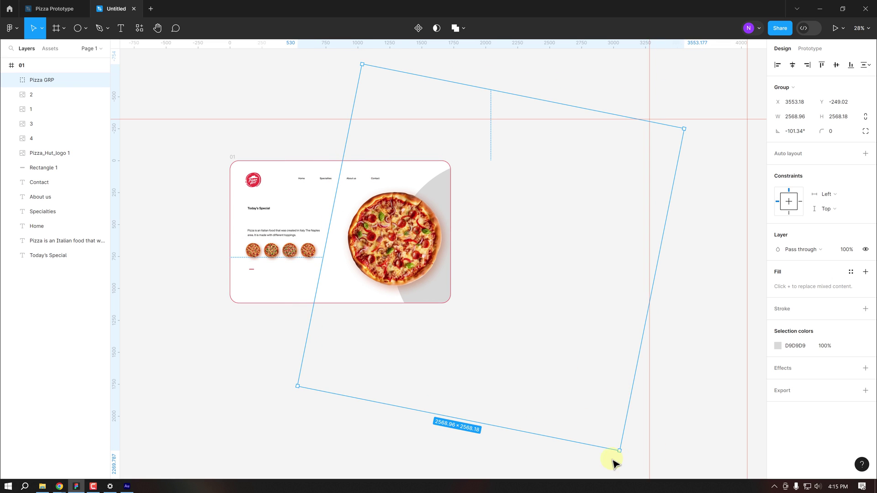
left_click_drag(621, 457, 503, 415)
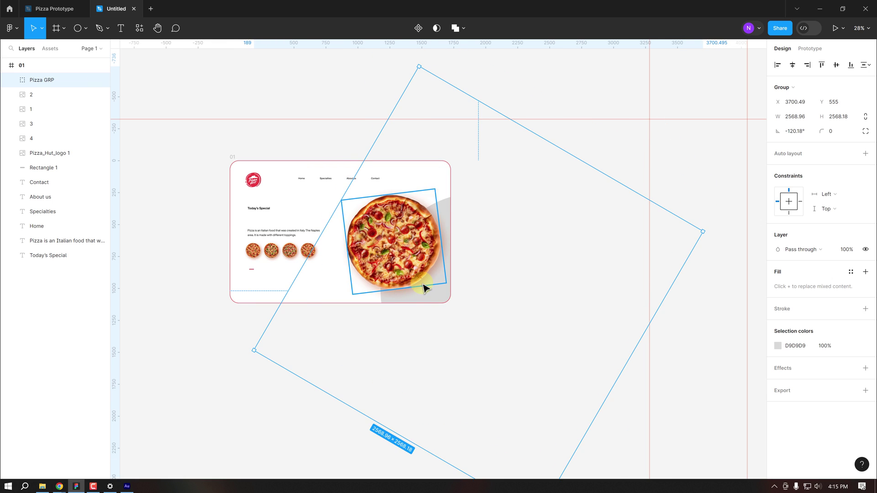
scroll(425, 288, "down", 2, "ctrl")
left_click_drag(423, 288, 421, 287)
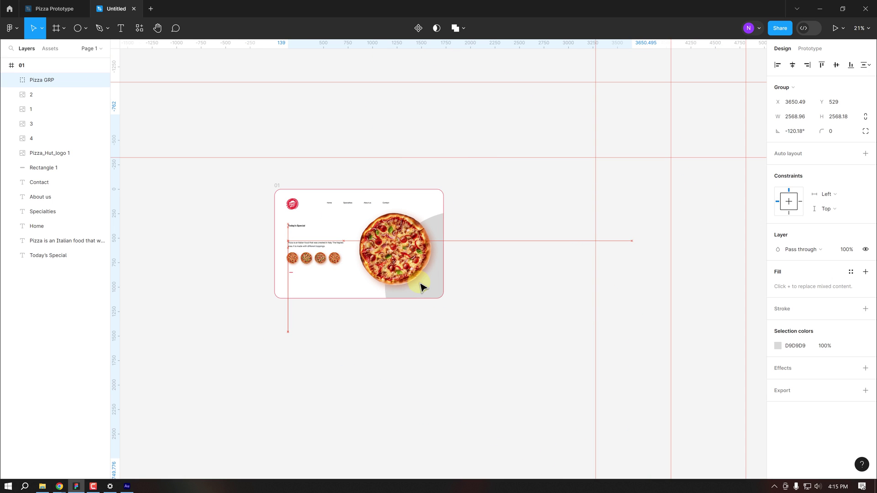
scroll(445, 277, "down", 2, "ctrl")
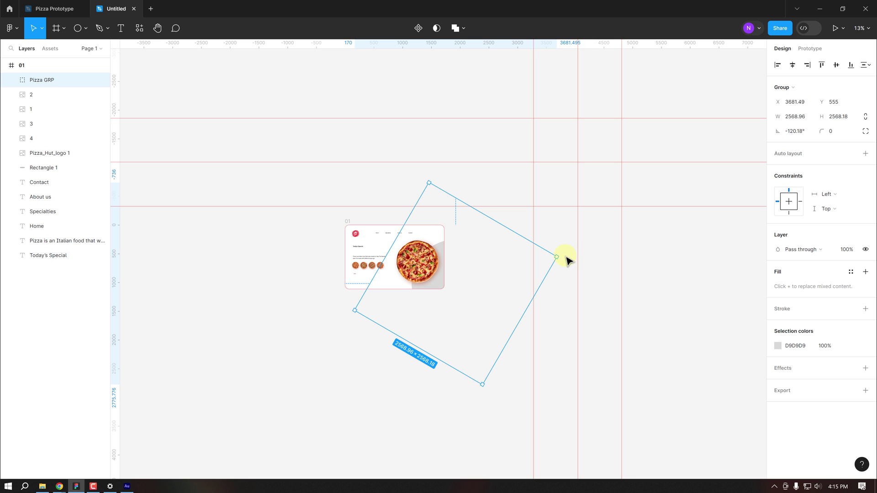
mouse_move(565, 259)
left_mouse_down()
mouse_move(233, 300)
mouse_move(324, 256)
mouse_move(419, 137)
mouse_move(362, 208)
mouse_move(509, 347)
mouse_move(625, 256)
mouse_move(630, 240)
left_mouse_up()
scroll(402, 279, "up", 3)
scroll(399, 279, "up", 2)
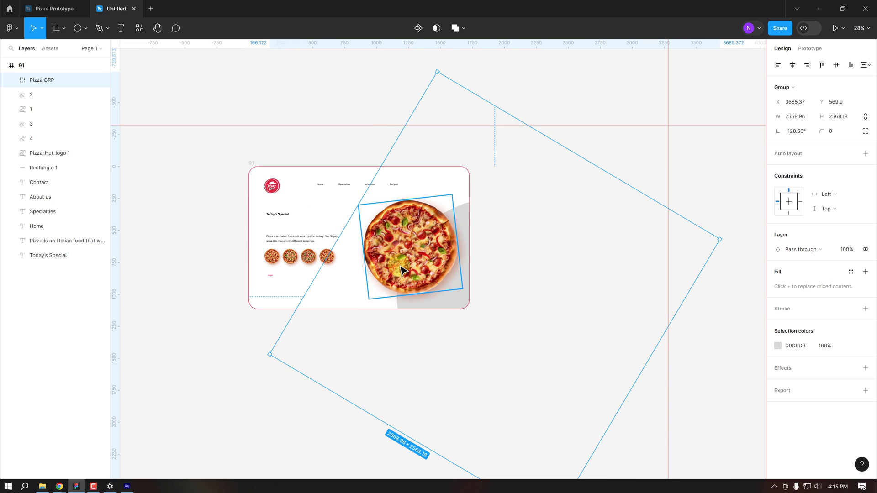
scroll(402, 273, "up", 3)
scroll(380, 219, "up", 1)
Place ruler guides at frame 01's header bottom, lower margin and column split
scroll(375, 183, "left", 2)
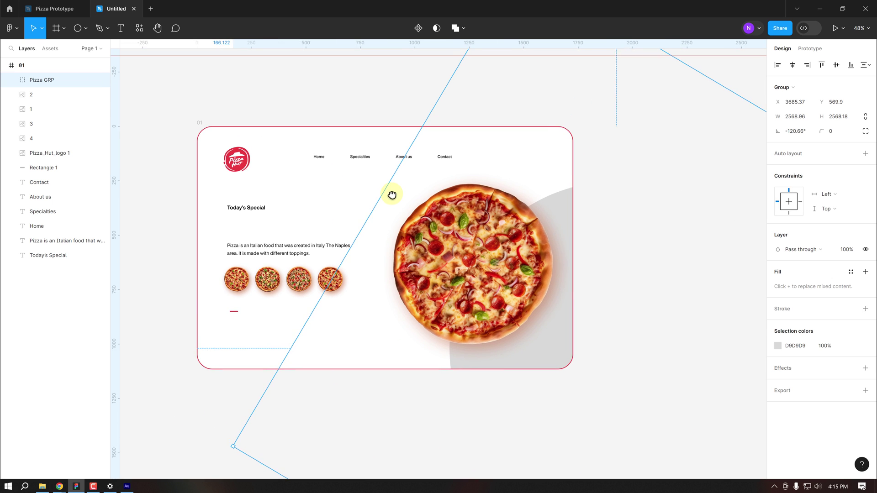
left_click(331, 99)
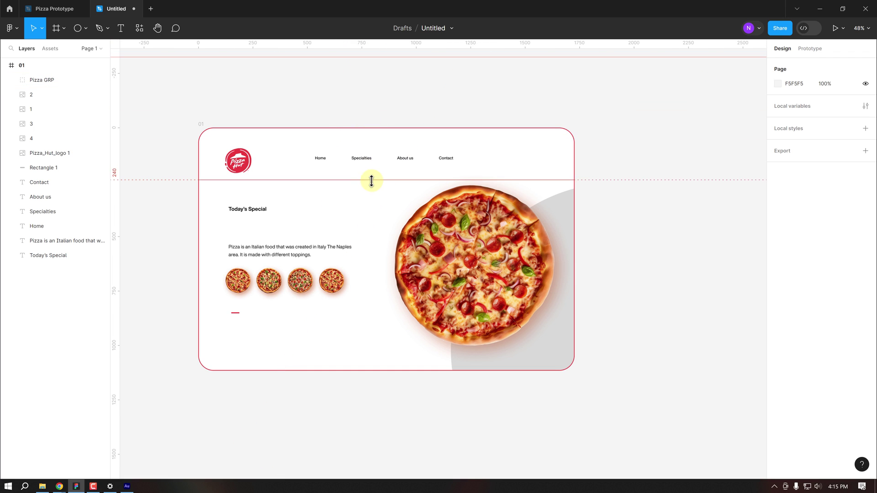
left_click_drag(351, 47, 370, 185)
left_click_drag(378, 44, 396, 348)
left_click_drag(112, 273, 394, 292)
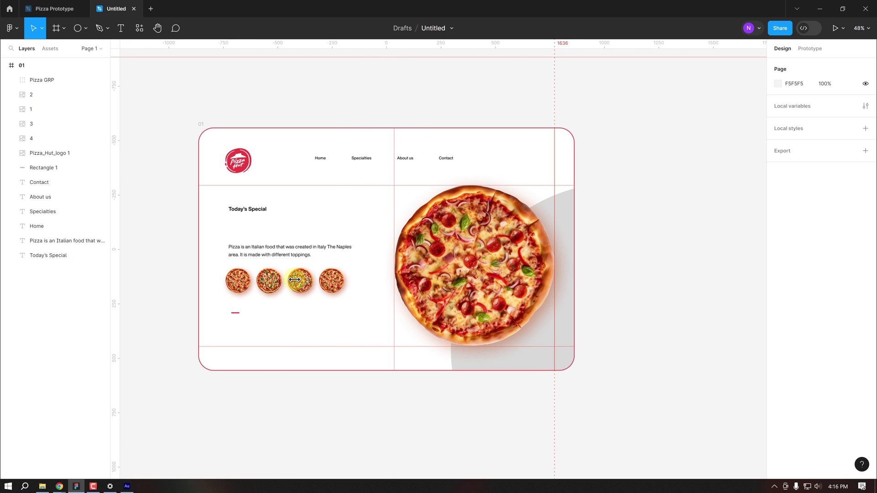
scroll(244, 281, "up", 5, "ctrl")
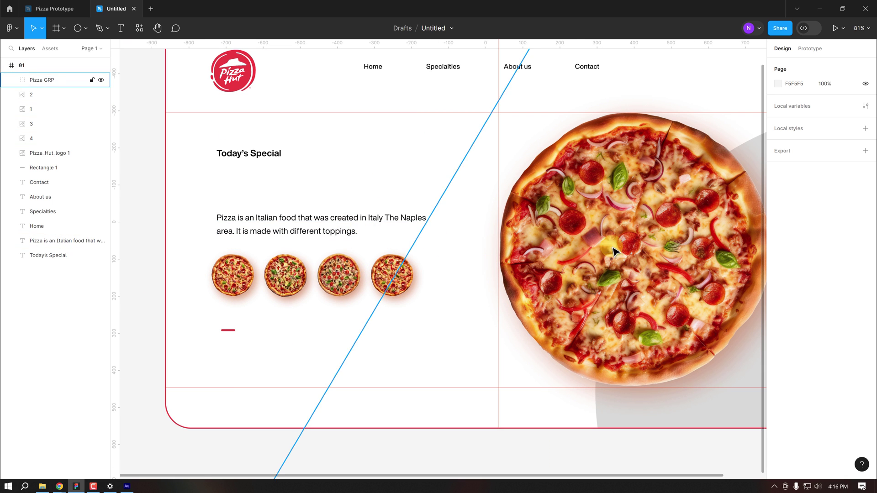
Scale the first thumbnail pizza by 1.3 with the Scale tool, to about 150 × 151
scroll(544, 242, "down", 3, "ctrl")
left_click(310, 276)
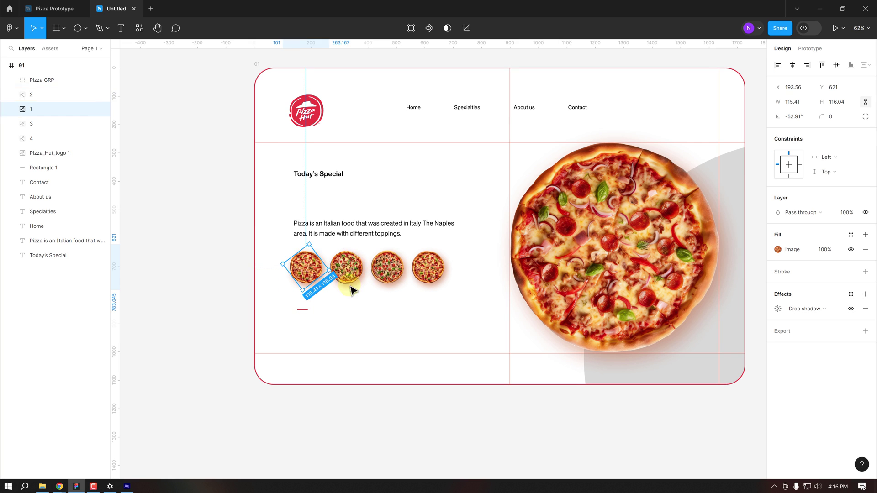
scroll(329, 274, "up", 4, "ctrl")
scroll(277, 264, "up", 2, "ctrl")
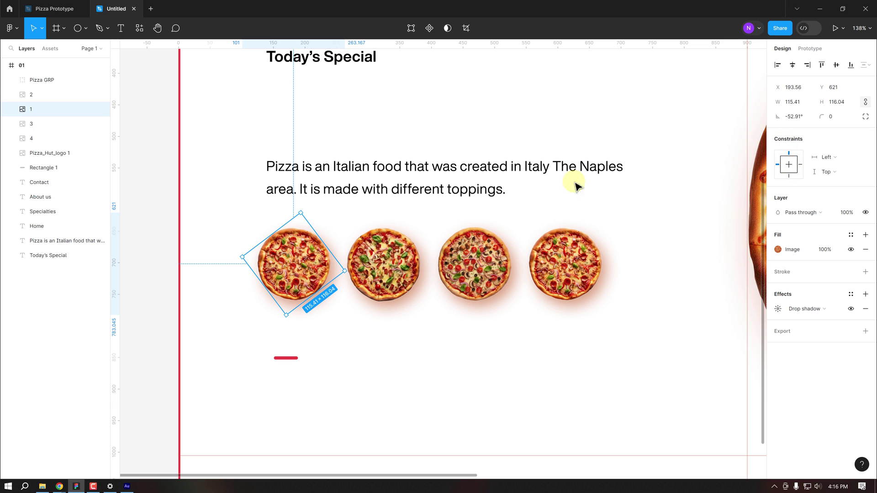
key("k")
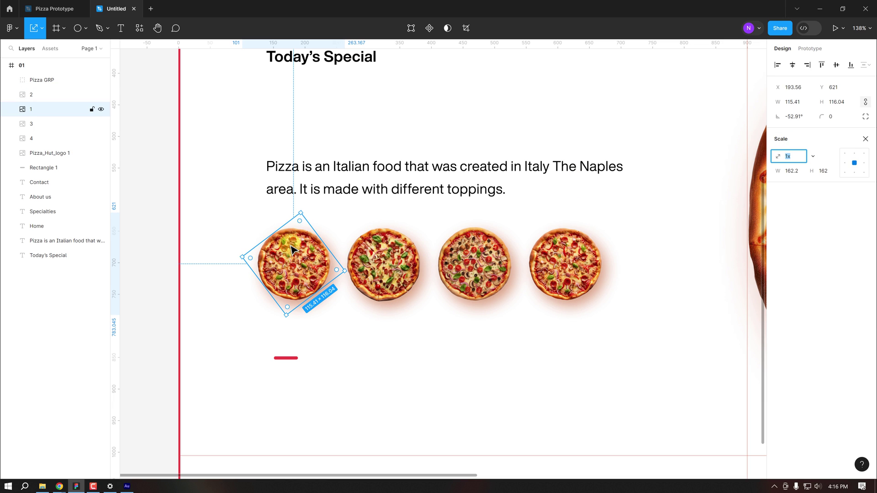
left_click(794, 157)
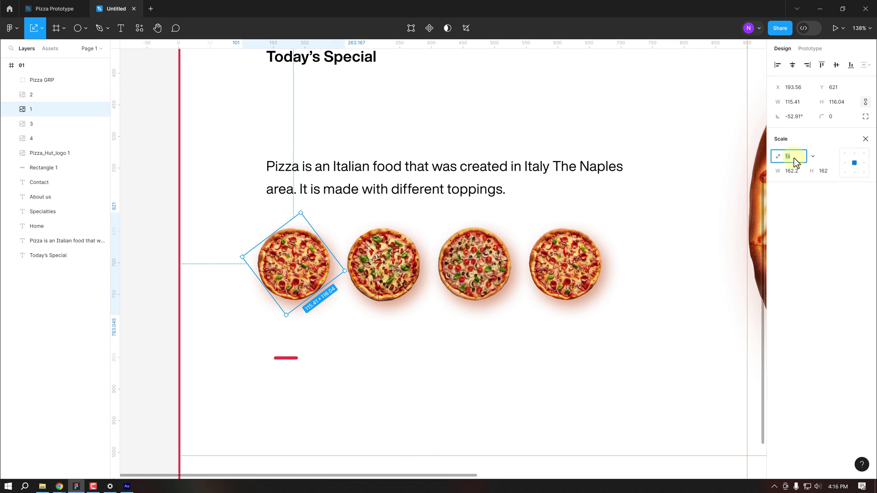
type(".3")
key("Return")
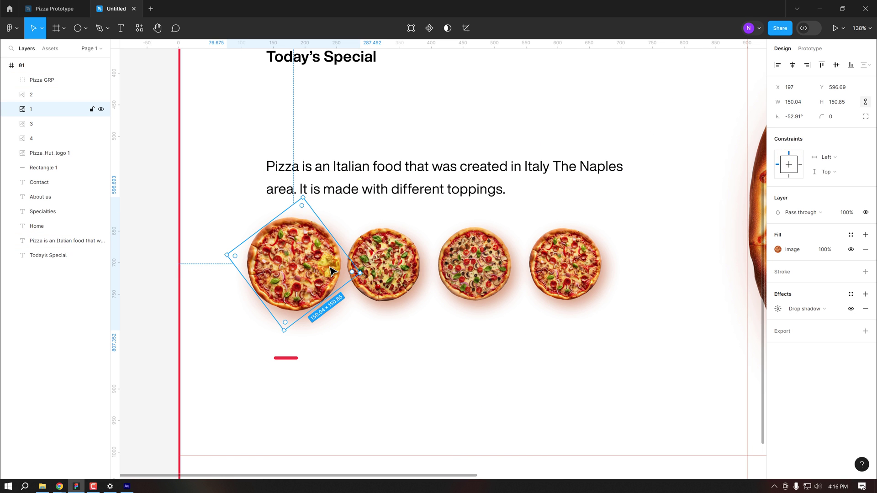
scroll(343, 260, "down", 8, "ctrl")
left_click(200, 288)
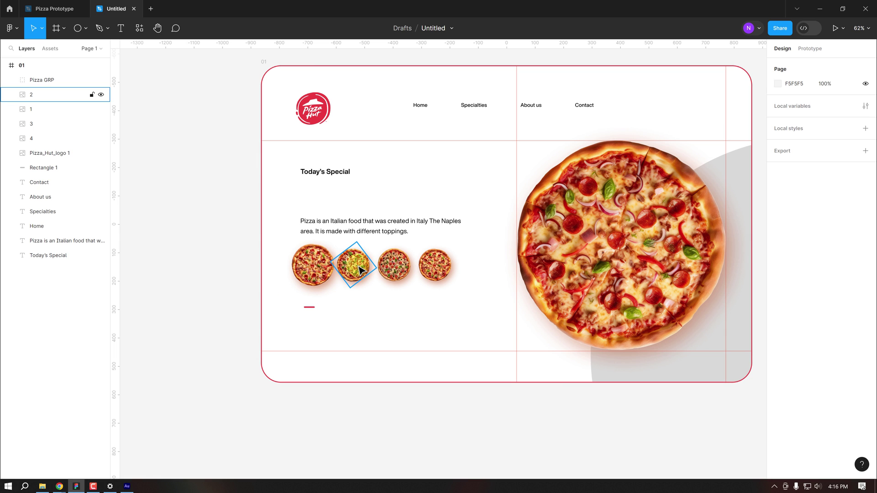
Move the red Rectangle 1 bar up, centred beneath the enlarged first pizza
scroll(384, 258, "up", 5, "ctrl")
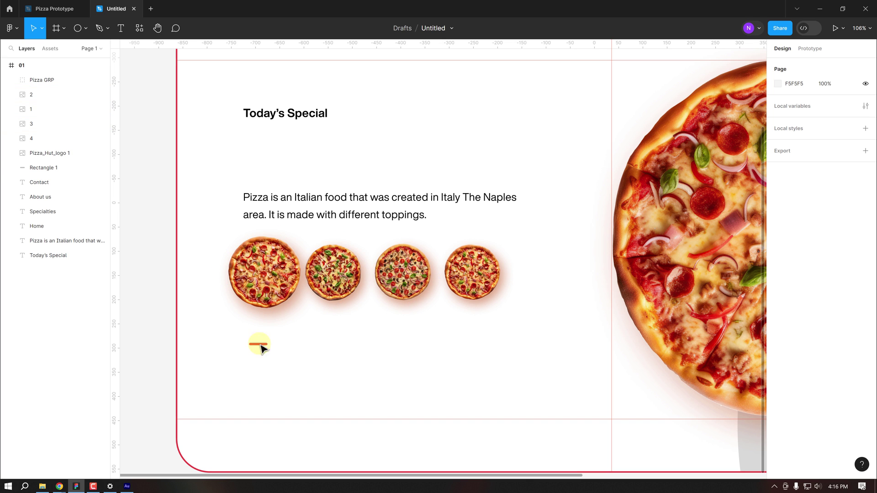
mouse_move(262, 348)
left_mouse_down()
mouse_move(264, 335)
mouse_move(286, 337)
left_mouse_up()
scroll(261, 327, "up", 5, "ctrl")
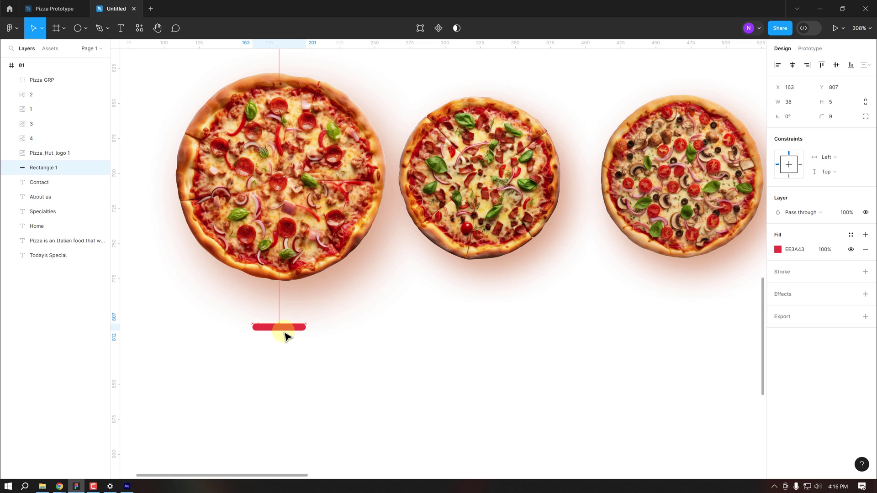
scroll(286, 337, "down", 10, "ctrl")
key("Escape")
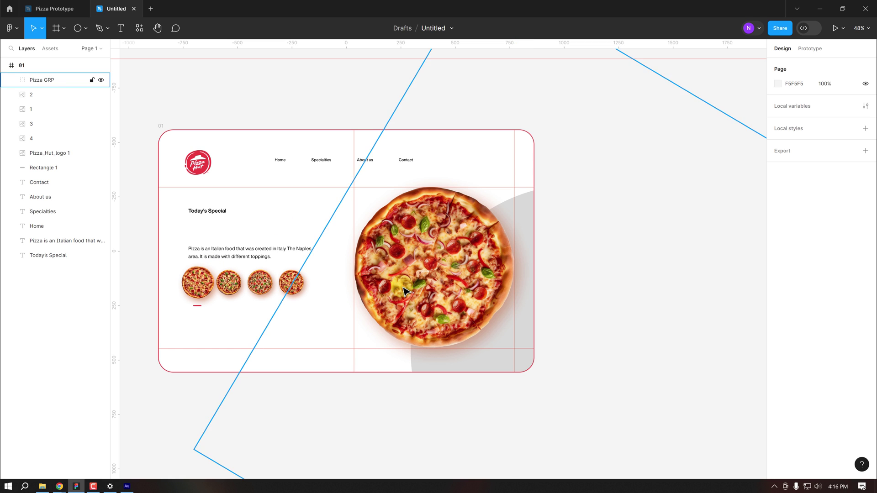
scroll(329, 225, "down", 3)
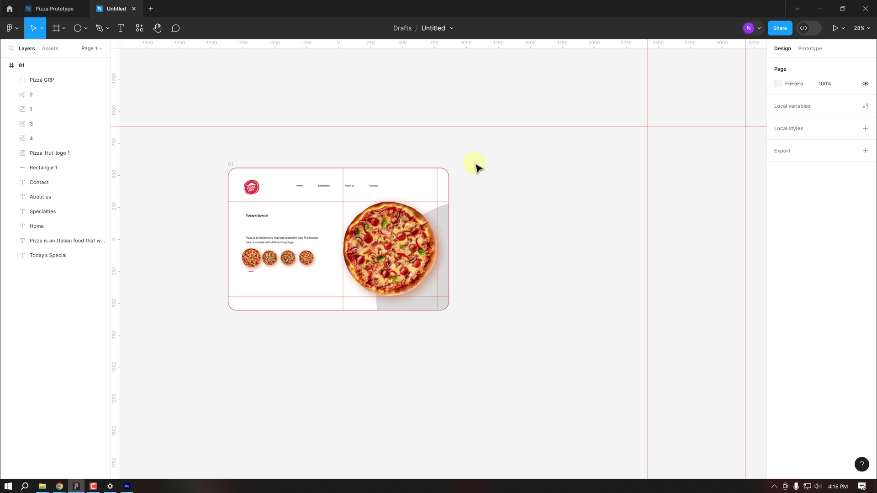
Drag the stray guides around frame 01 back onto the rulers to remove them
scroll(525, 179, "up", 2)
scroll(526, 178, "right", 2)
left_click_drag(505, 174, 499, 48)
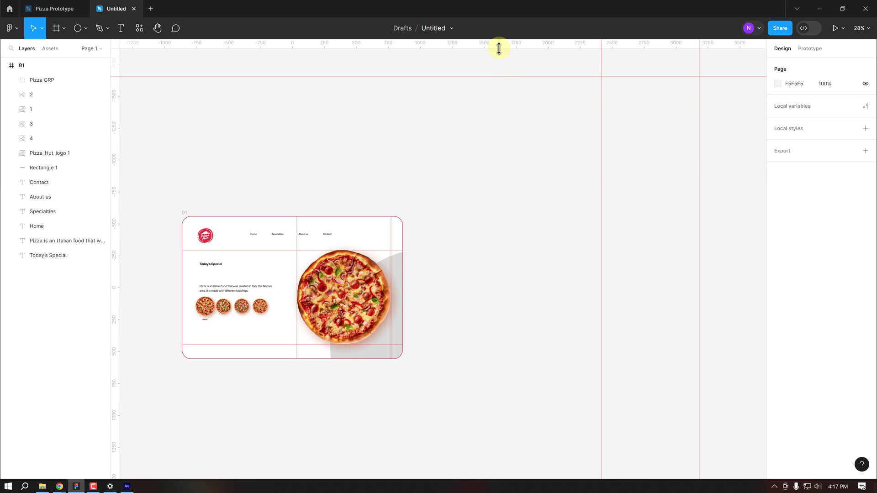
left_click_drag(471, 76, 477, 45)
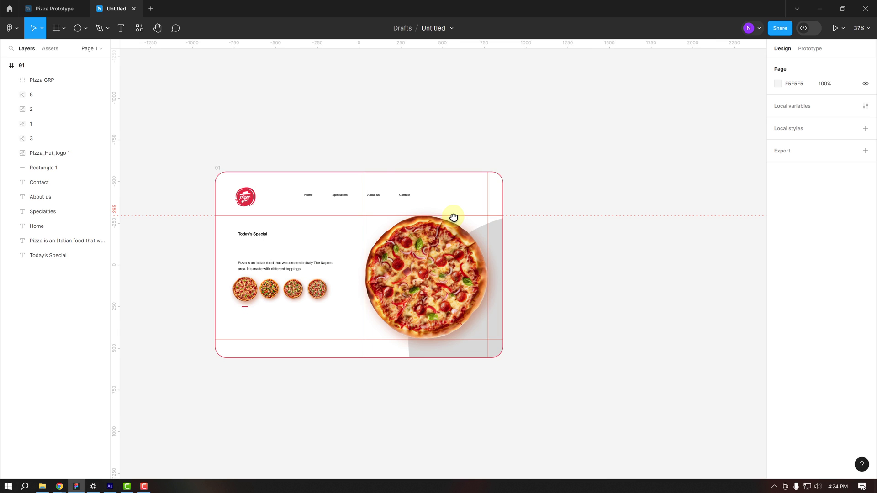
left_click_drag(454, 218, 453, 216)
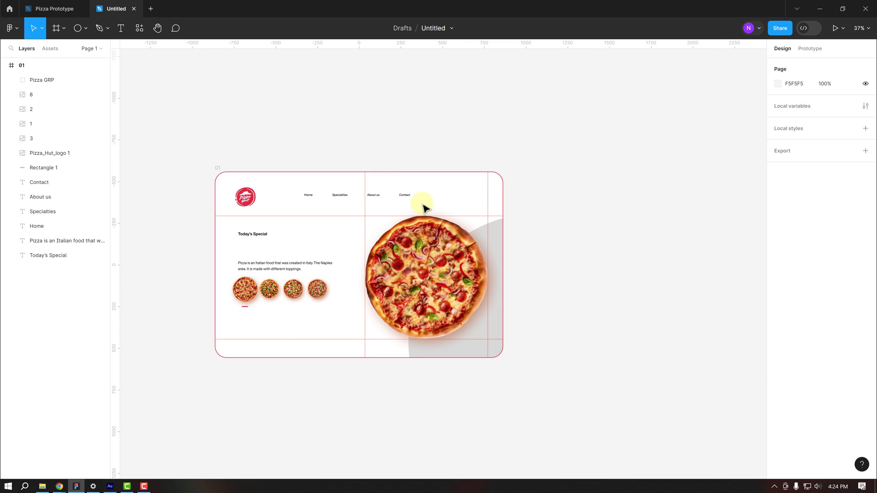
Select frame 01 in Layers and collapse its layer list
left_click_drag(374, 147, 315, 126)
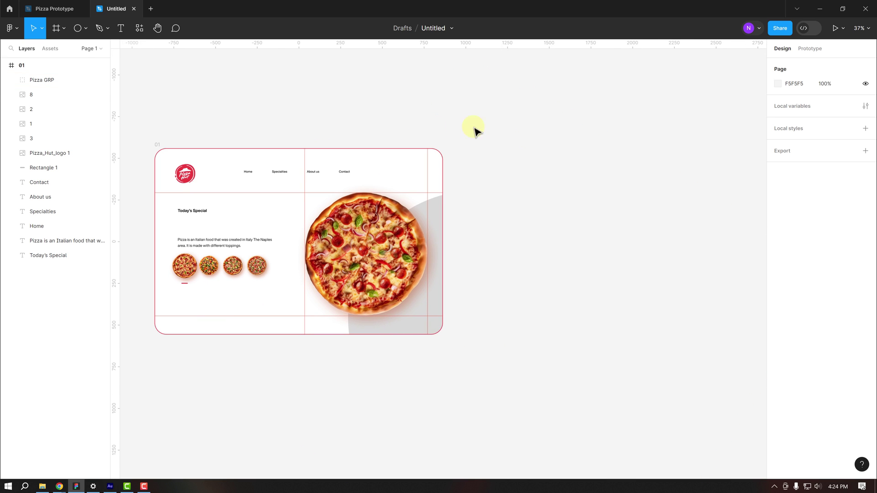
left_click(6, 68)
left_click(204, 103)
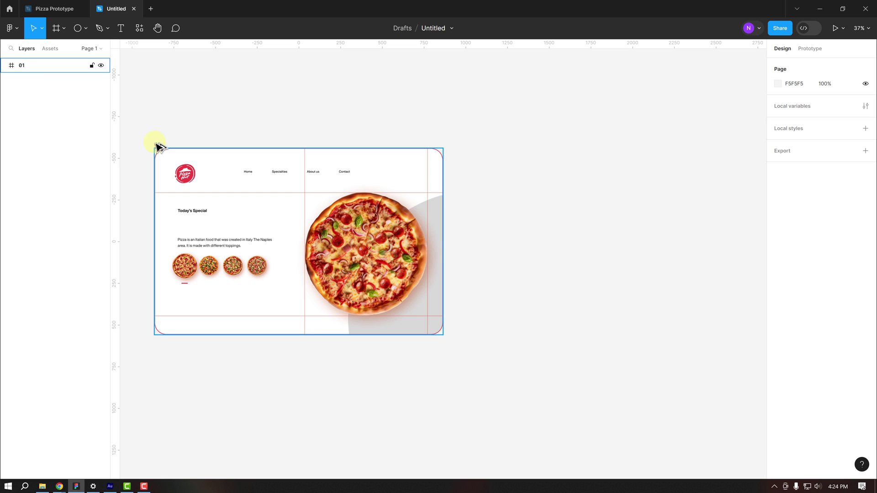
Duplicate frame 01 to its right as a new frame named 2
left_click_drag(158, 145, 480, 160)
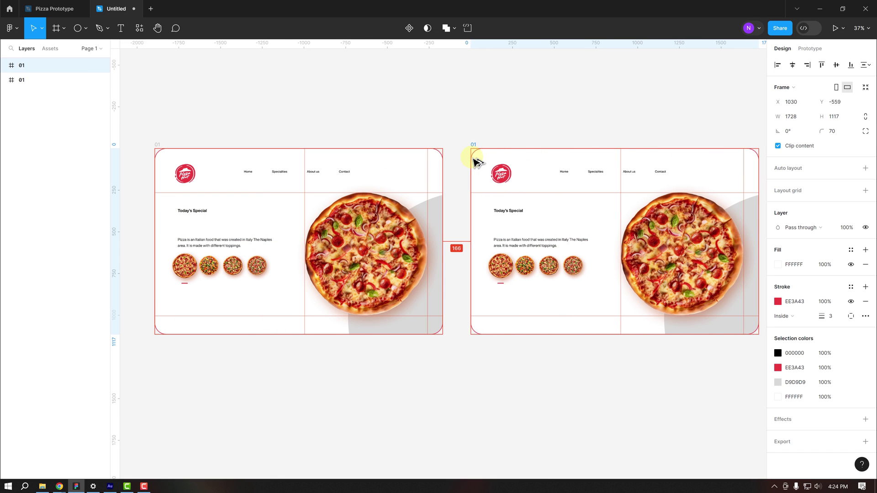
left_click(584, 129)
type("2")
scroll(416, 108, "right", 4)
scroll(421, 146, "right", 2)
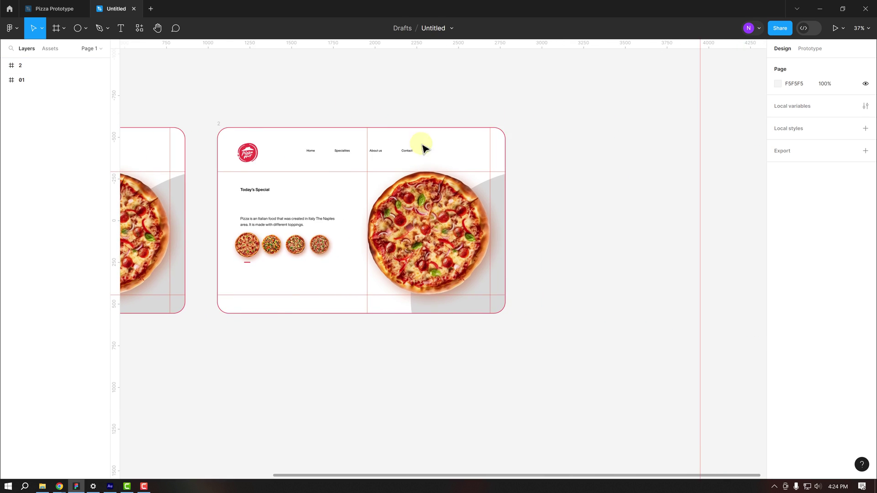
Rotate frame 2's Pizza GRP to about −30° so a mushroom-and-pepper pizza is featured
left_click(461, 231)
scroll(407, 214, "down", 3)
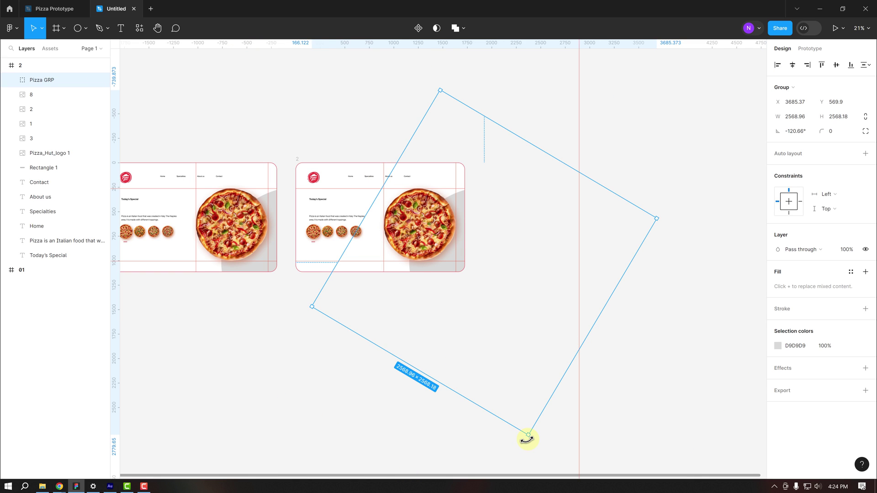
left_click_drag(528, 440, 718, 203)
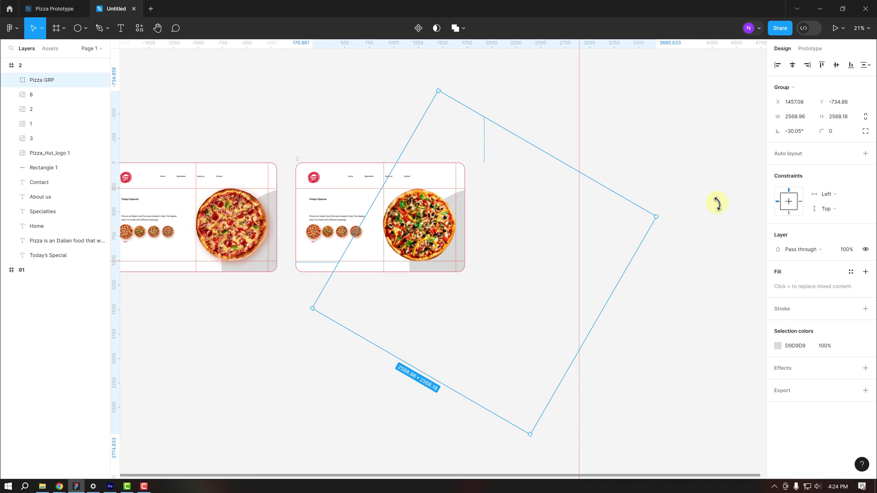
scroll(431, 272, "up", 5, "ctrl")
left_click_drag(310, 231, 392, 293)
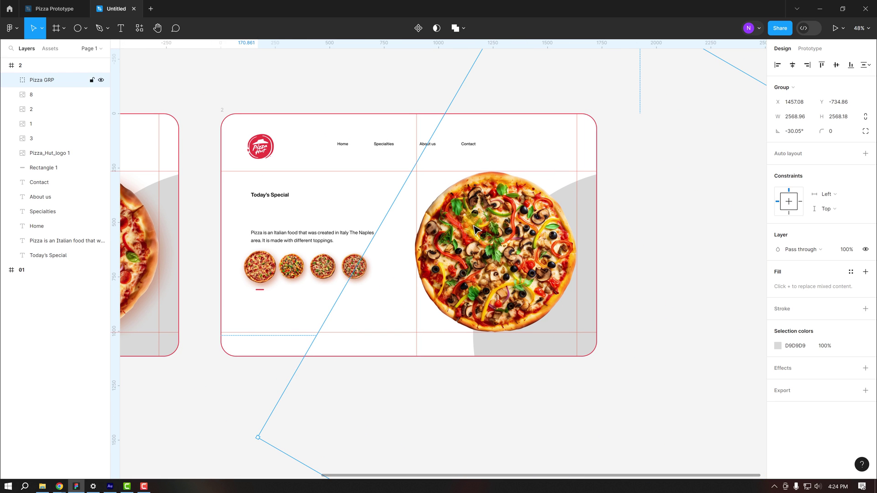
Scale frame 2's first pizza thumbnail down to 115 wide
left_click(238, 388)
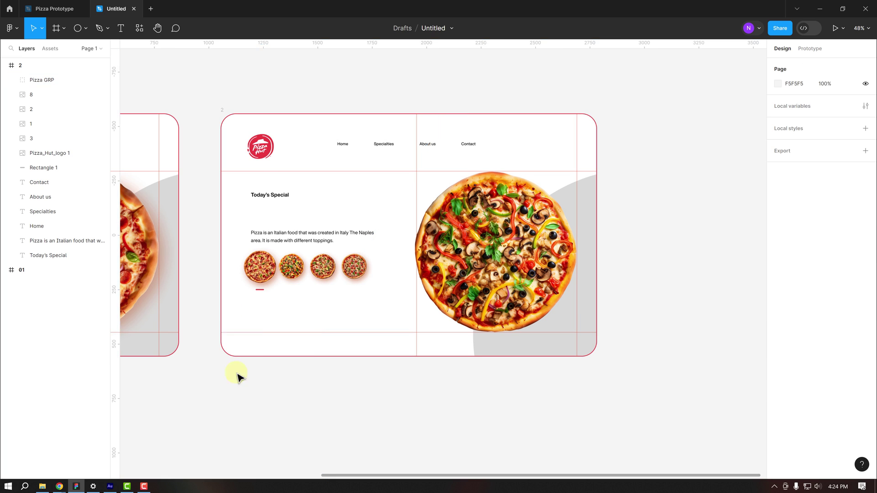
scroll(276, 306, "up", 2, "ctrl")
scroll(281, 298, "up", 2, "ctrl")
left_click(258, 254)
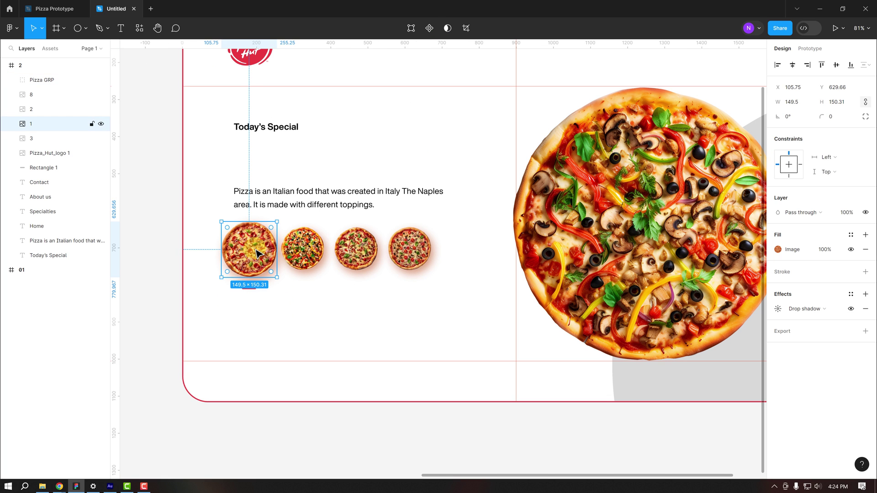
scroll(262, 254, "up", 2, "ctrl")
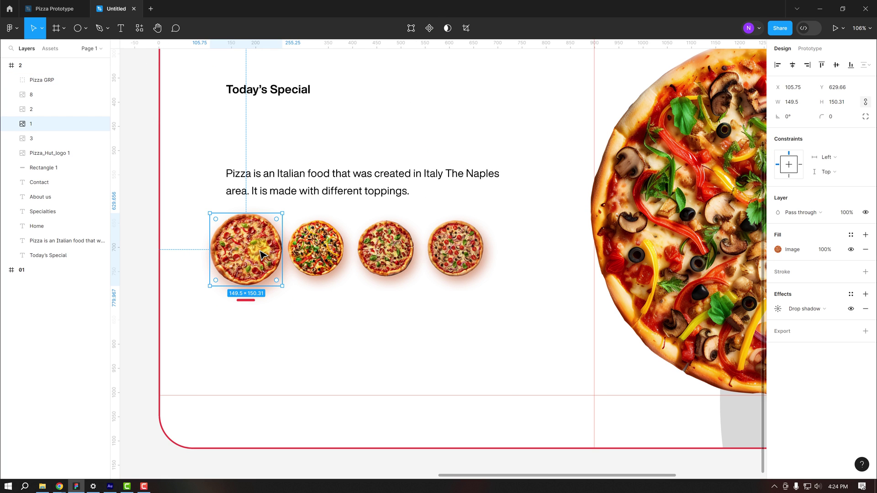
key("k")
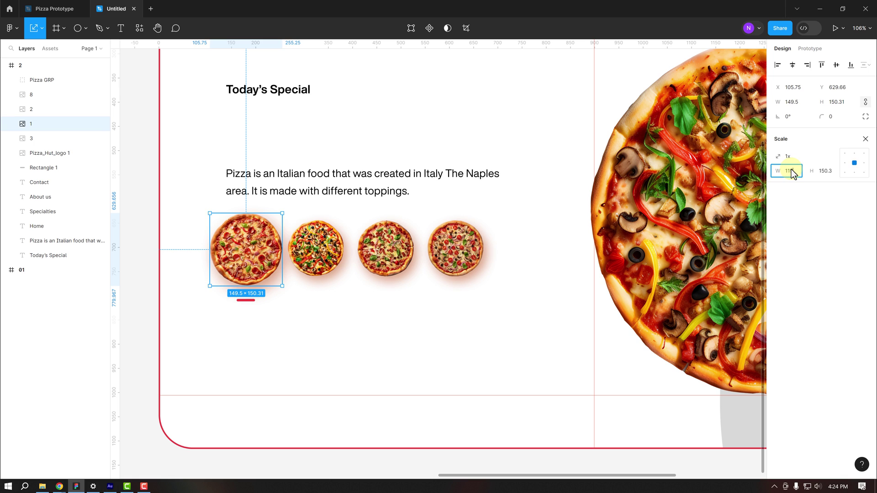
key("Return")
Scale the second pizza thumbnail up by 1.3, to about 150 × 150
left_click(322, 259)
left_click(817, 159)
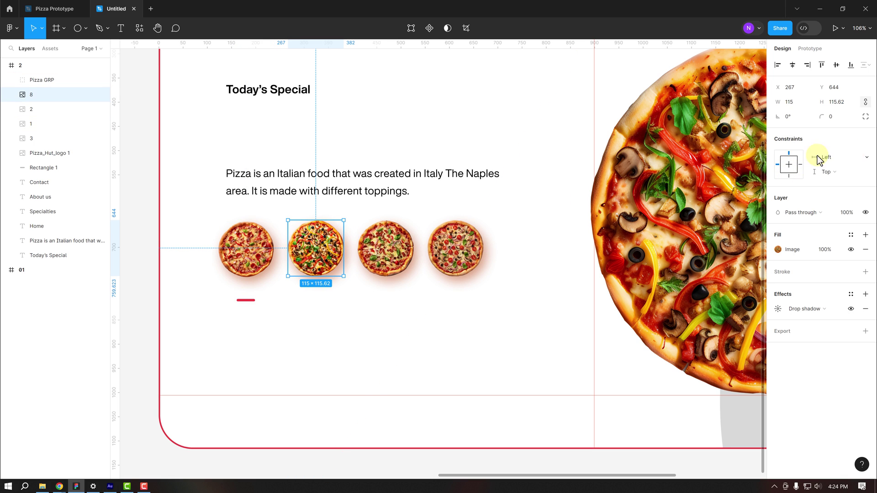
left_click(297, 463)
left_click(322, 256)
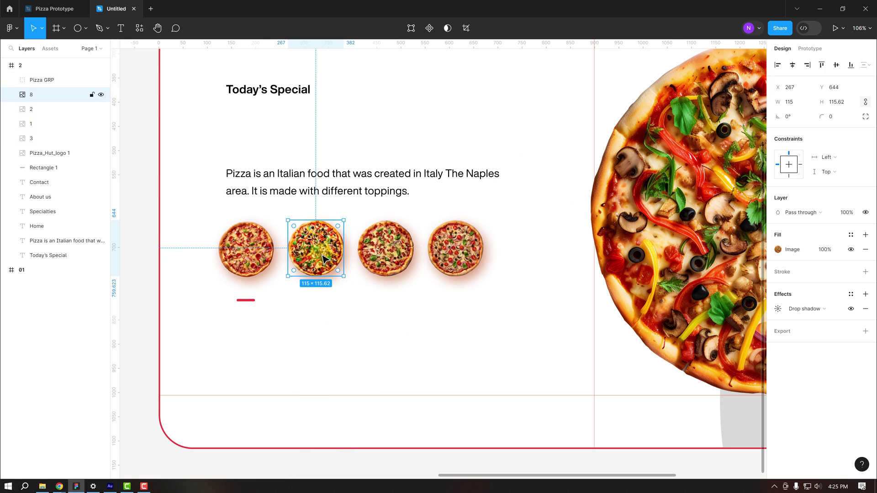
key("k")
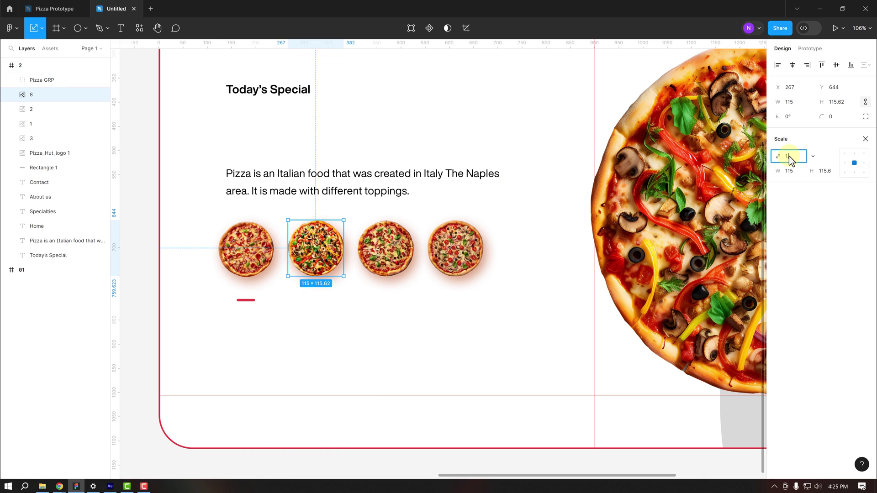
type("3")
key("Return")
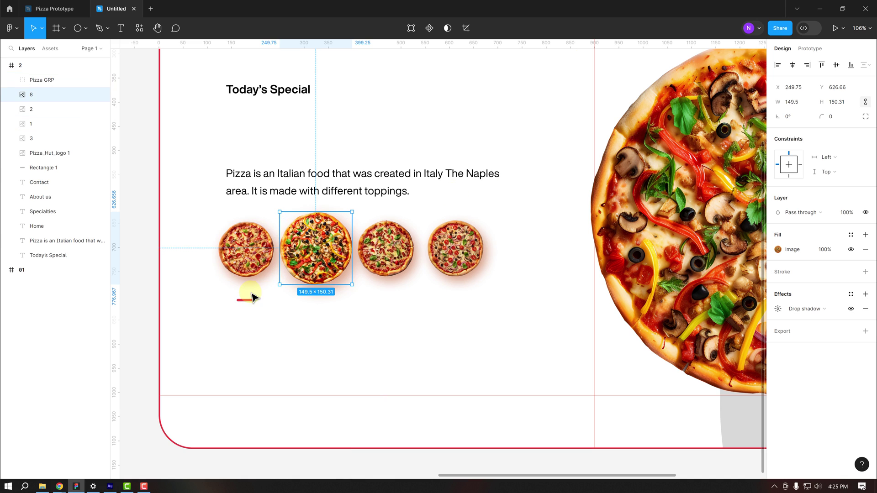
Move the red underline bar beneath the enlarged second pizza thumbnail
left_click(247, 301)
left_click_drag(250, 302, 320, 301)
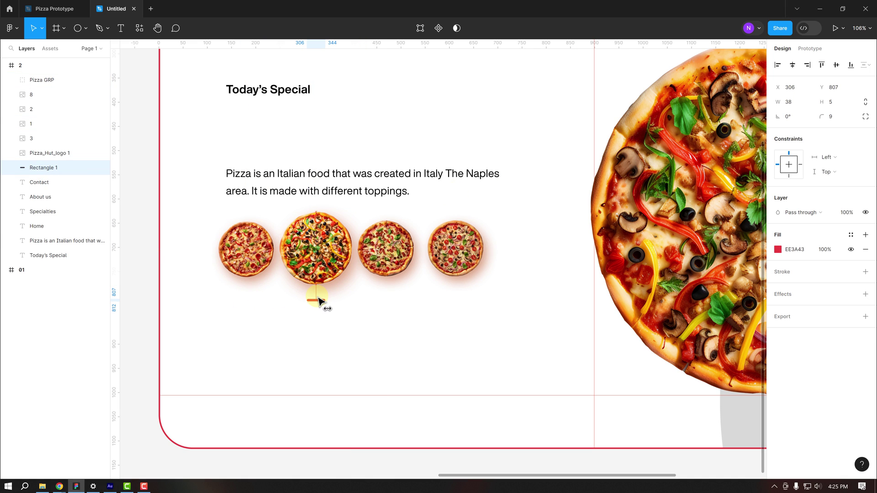
scroll(358, 125, "down", 5)
left_click(359, 125)
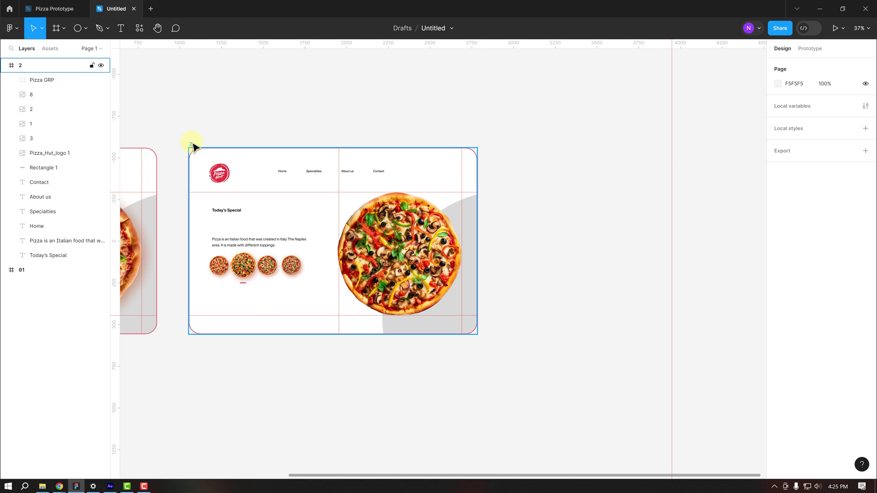
Duplicate frame 2 as frame 3 and rotate its Pizza GRP to feature another pizza
key("Escape")
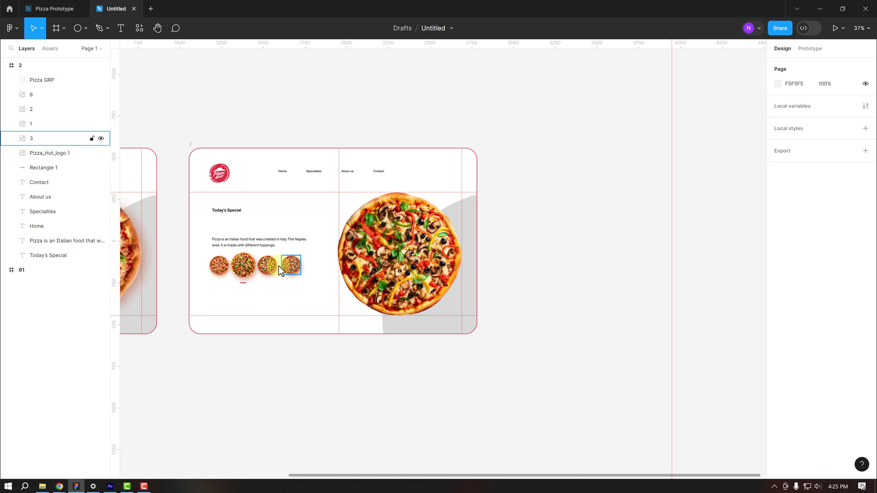
left_click(191, 141)
left_click_drag(191, 141, 513, 157)
left_click(617, 135)
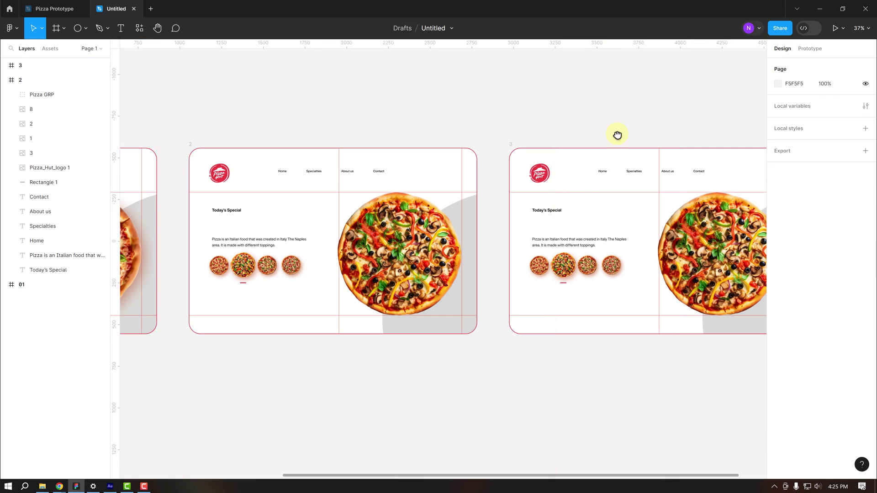
scroll(616, 135, "down", 3)
left_click_drag(632, 338, 631, 360)
Enlarge frame 3's third pizza thumbnail with the scale tool
key("ctrl+z")
scroll(332, 260, "up", 5)
left_click(288, 254)
left_click(341, 253)
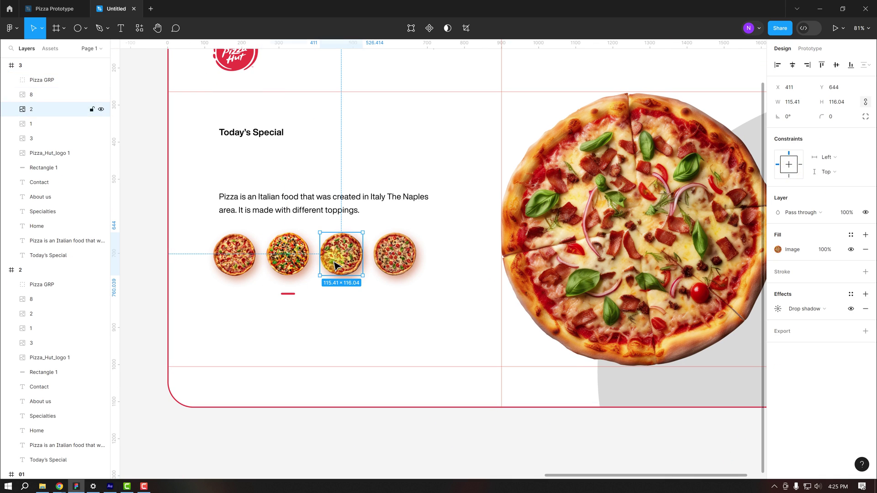
key("k")
left_click_drag(797, 163, 817, 163)
left_click(289, 308)
Duplicate frame 3 to create frame 4
scroll(393, 293, "down", 5)
left_click(219, 198)
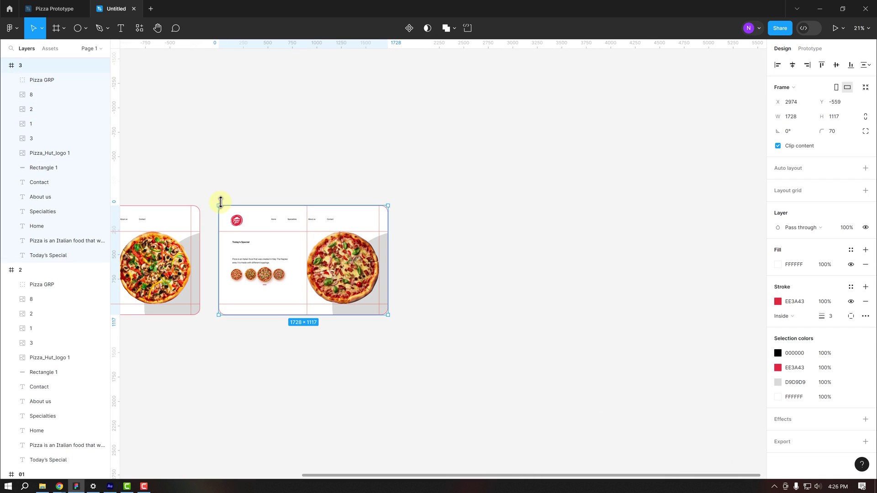
key("ctrl+d")
left_click(637, 290)
scroll(345, 252, "up", 5)
In frame 4, enlarge the matching pizza thumbnail and move the red underline beneath it
left_click(363, 249)
key("k")
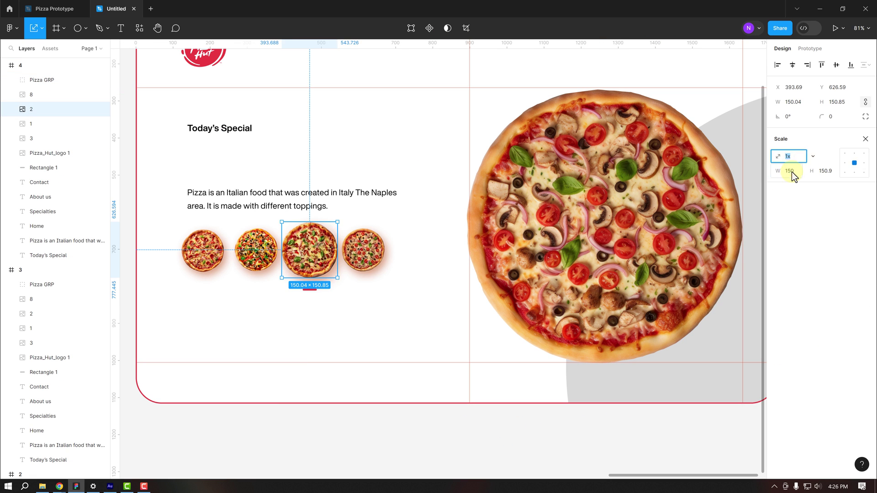
left_click(803, 165)
left_click_drag(803, 165, 818, 165)
left_click(310, 289)
scroll(280, 169, "down", 5)
scroll(280, 169, "down", 3)
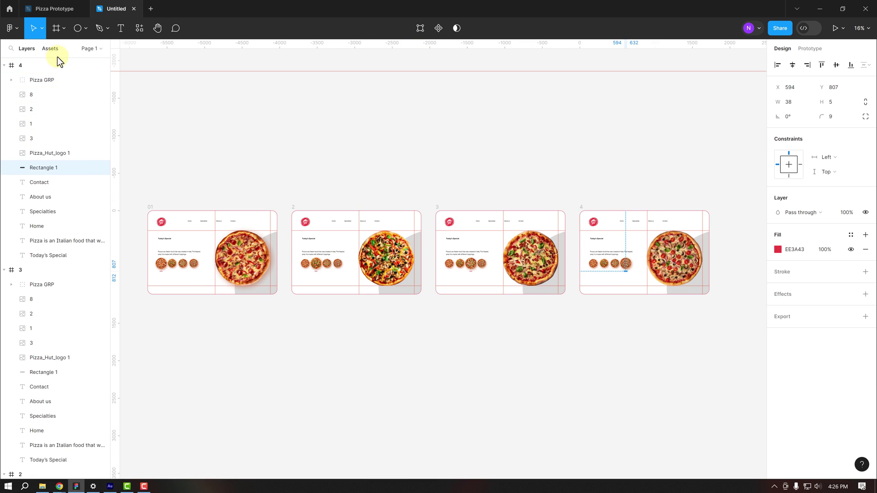
left_click(187, 100)
Pan over frames 01, 2, 3 and 4 to inspect them, then bring up the Prototype settings
left_click_drag(401, 175, 421, 181)
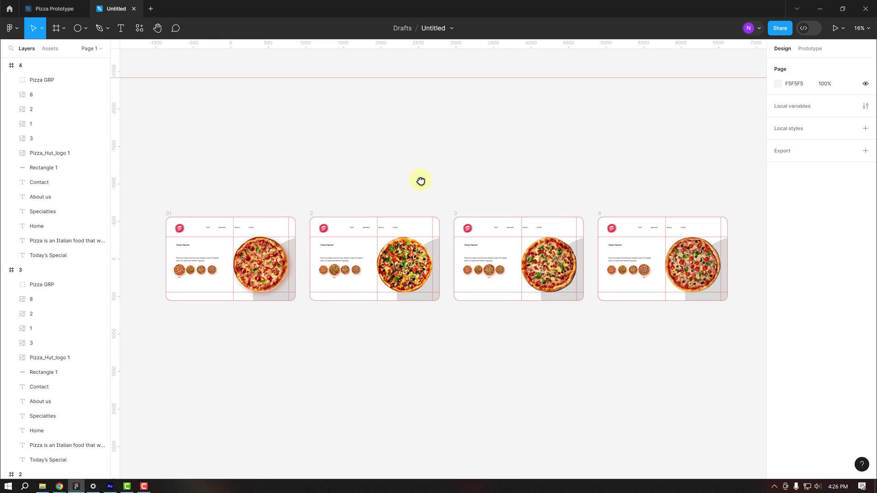
scroll(427, 177, "right", 1)
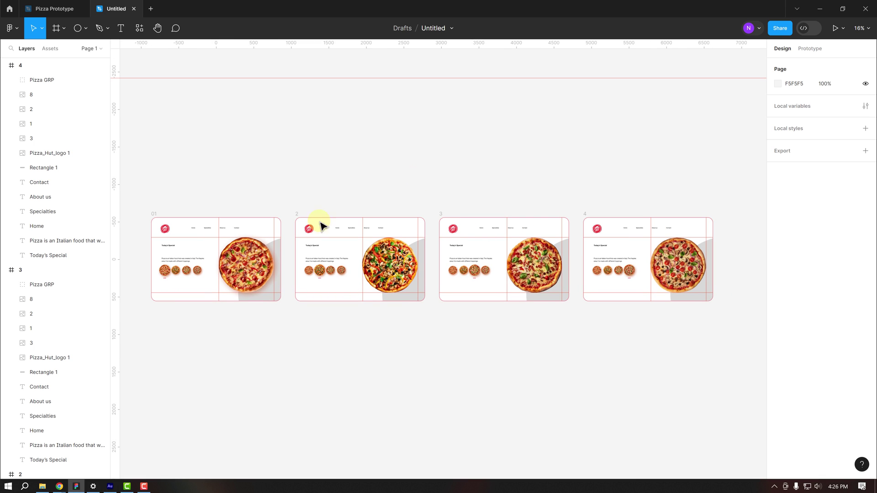
scroll(155, 301, "up", 3)
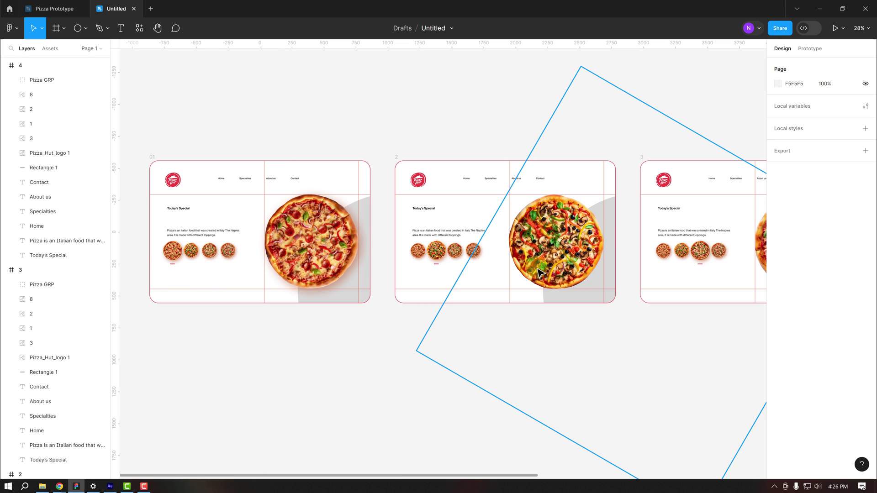
left_click(521, 300)
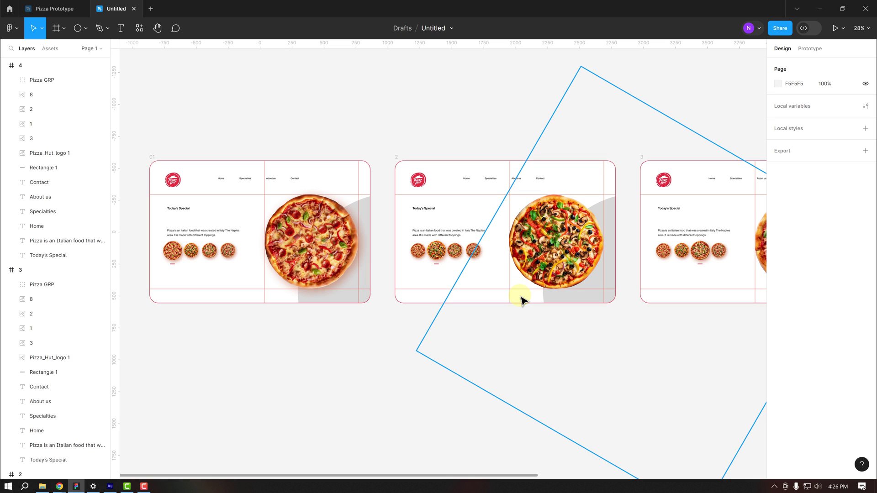
left_click(436, 259)
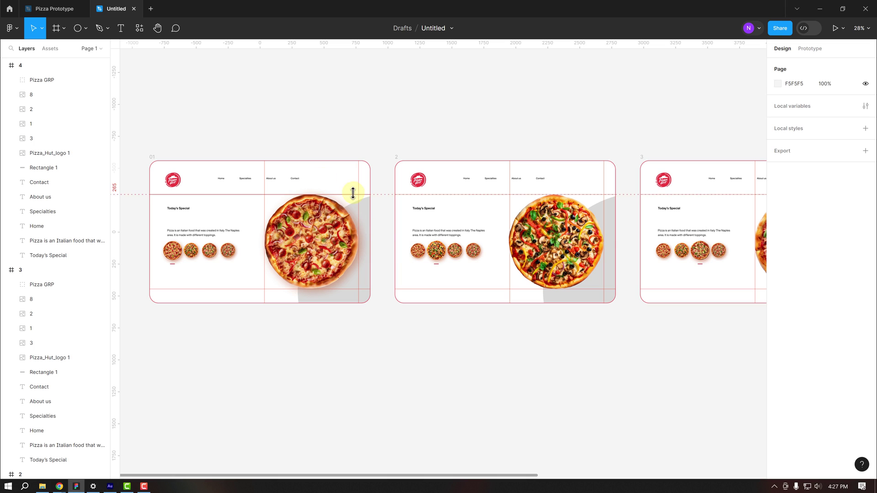
left_click(810, 50)
left_click(782, 50)
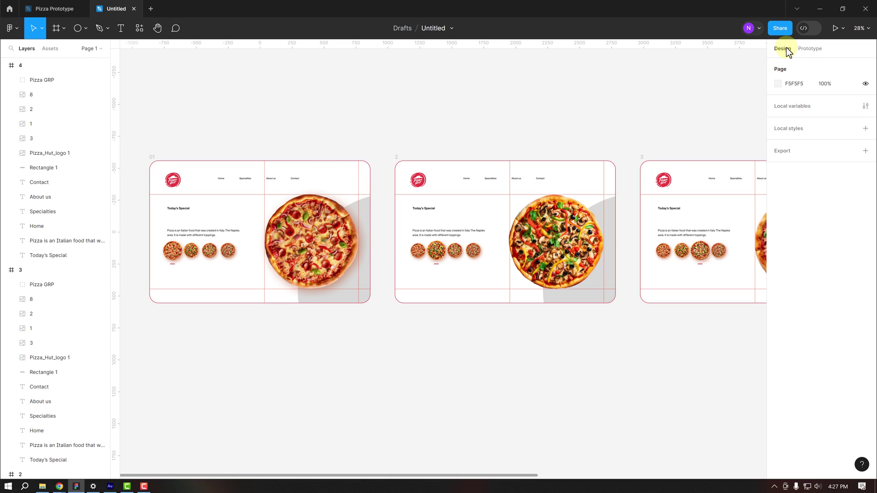
Link frame 01's second pizza thumbnail to frame 2 on click with Smart animate and Ease out
left_click(813, 51)
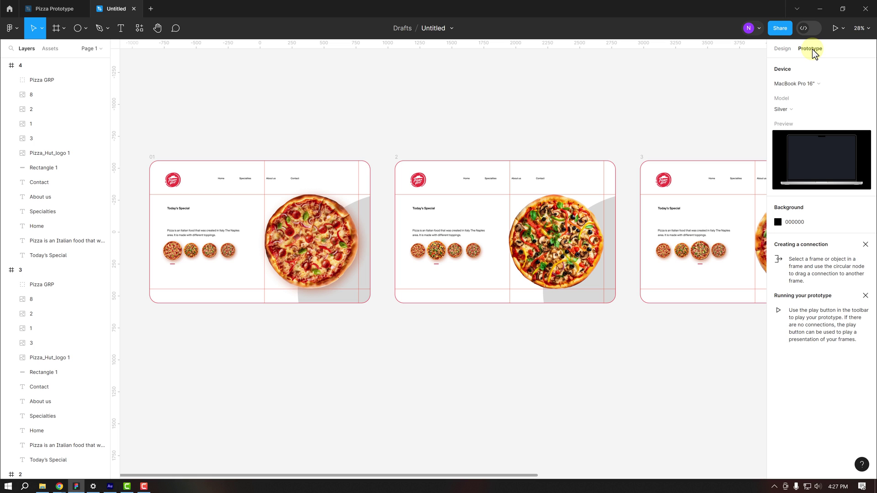
left_click(191, 251)
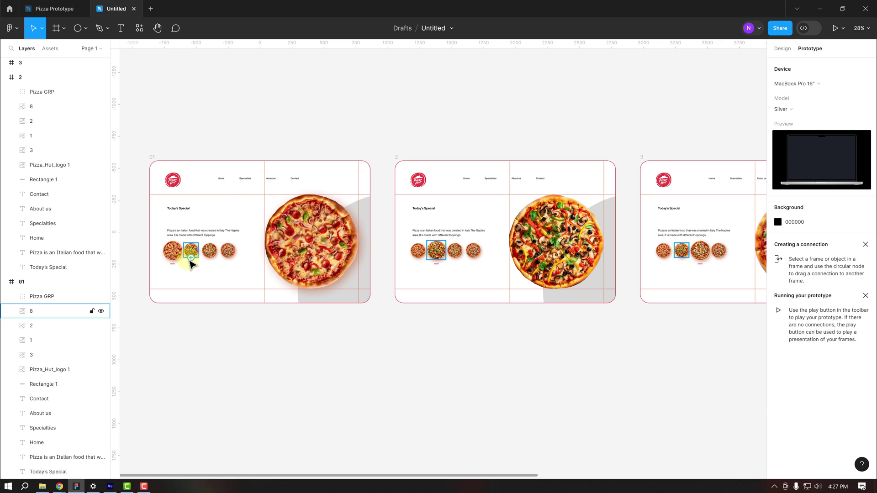
left_click_drag(198, 251, 397, 229)
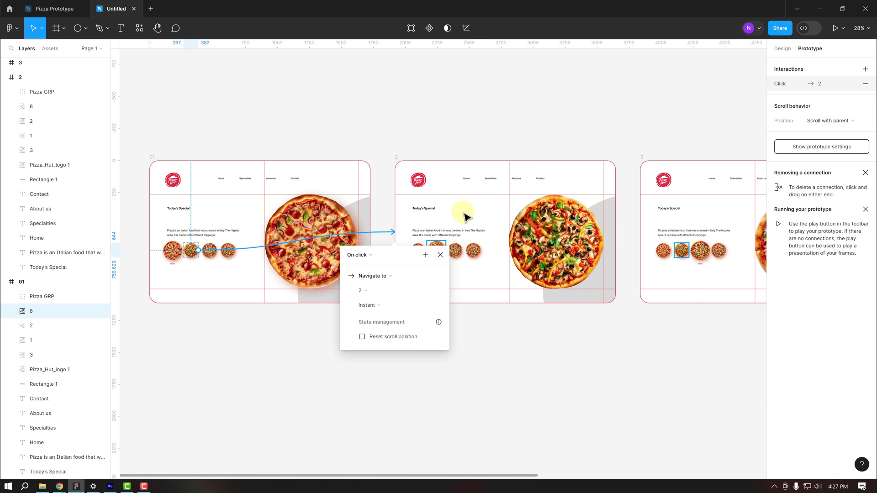
mouse_move(392, 291)
left_click(384, 306)
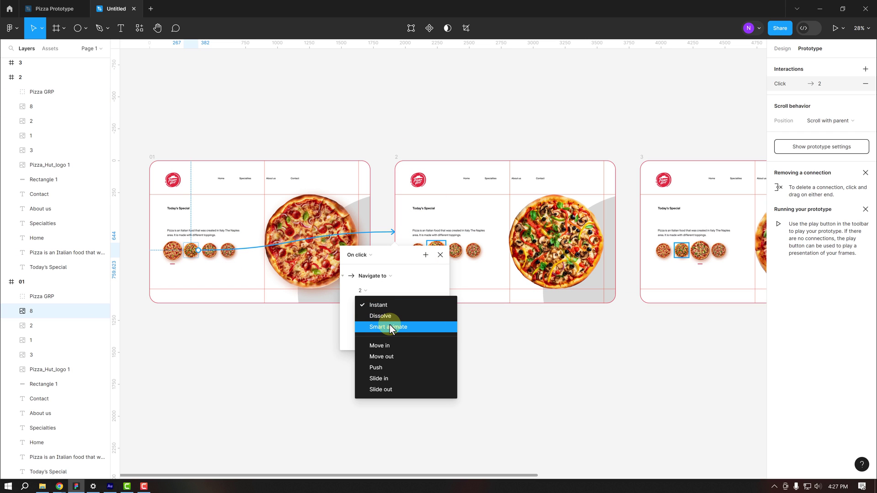
left_click(389, 326)
left_click(377, 323)
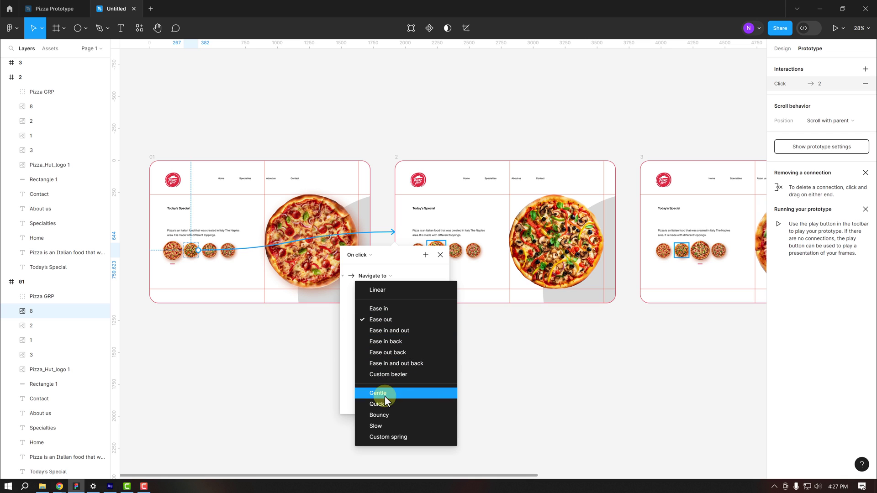
left_click(382, 414)
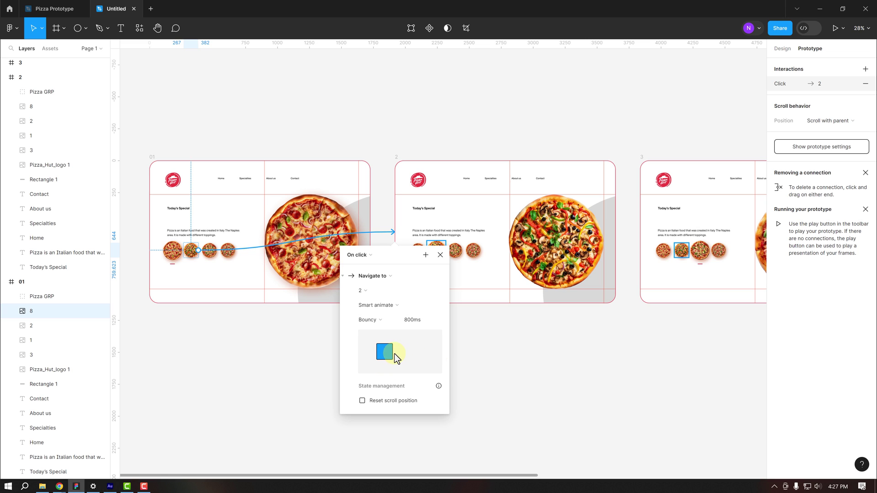
left_click(378, 320)
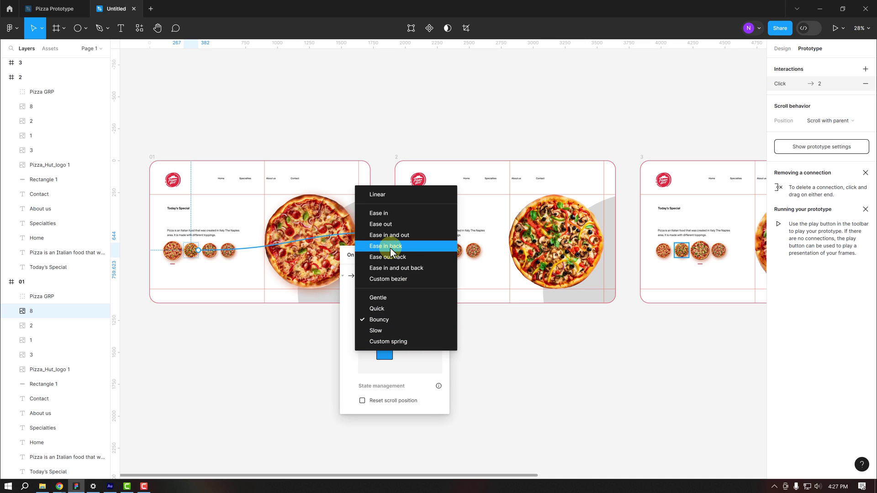
left_click(385, 228)
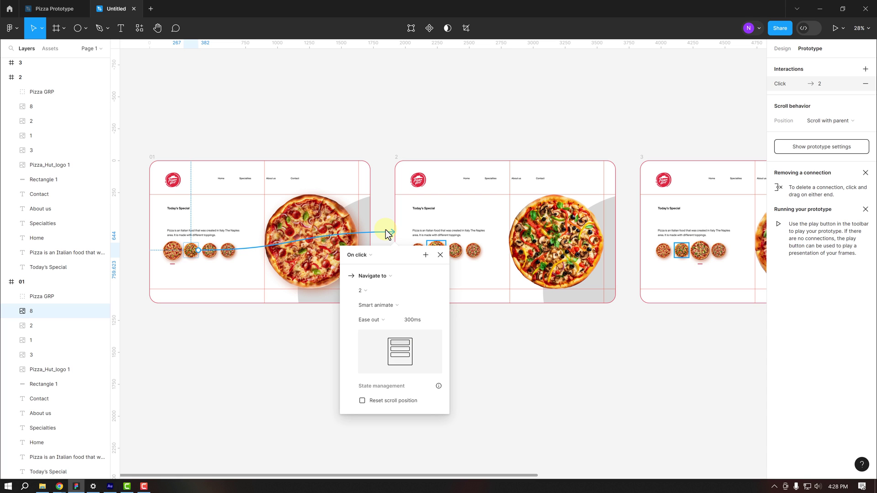
key("Escape")
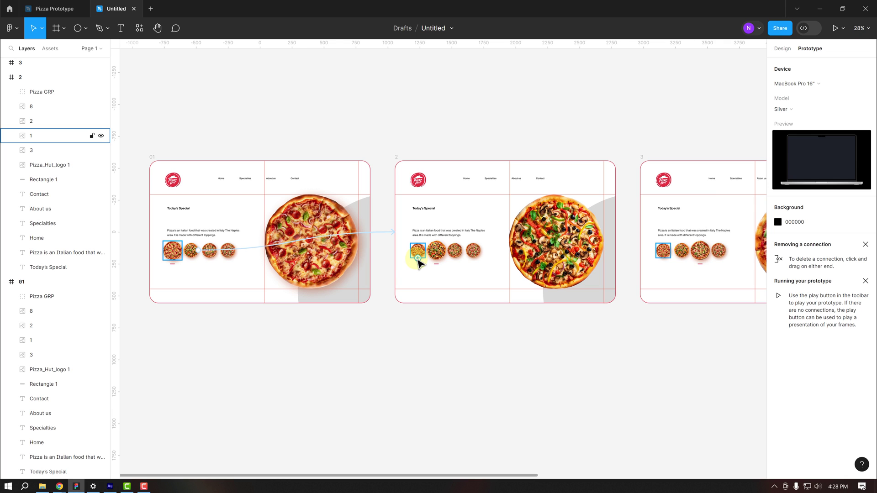
Link frame 2's first thumbnail back to frame 01 and set the transitions to 600ms
left_click_drag(418, 259, 368, 242)
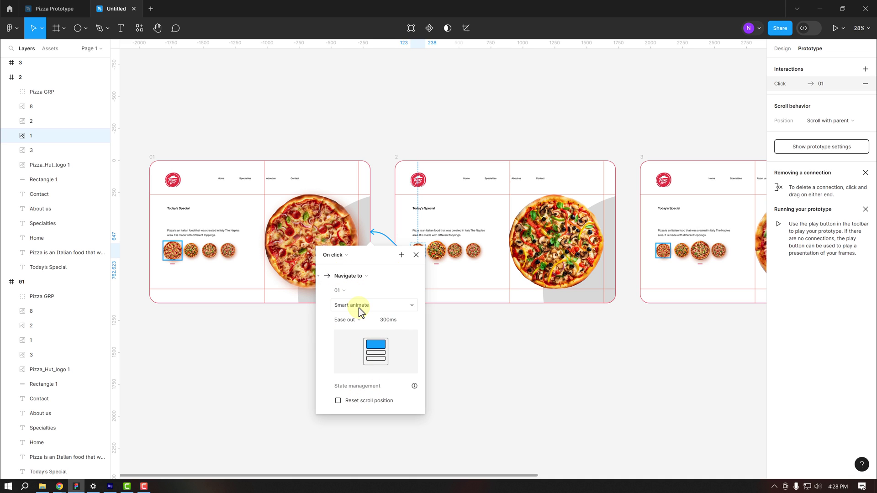
left_click(386, 321)
key("Return")
left_click(448, 342)
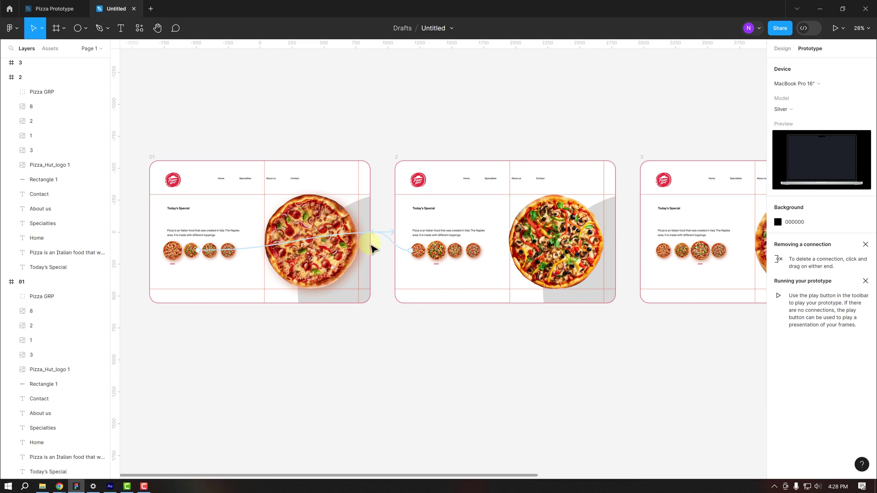
left_click(324, 242)
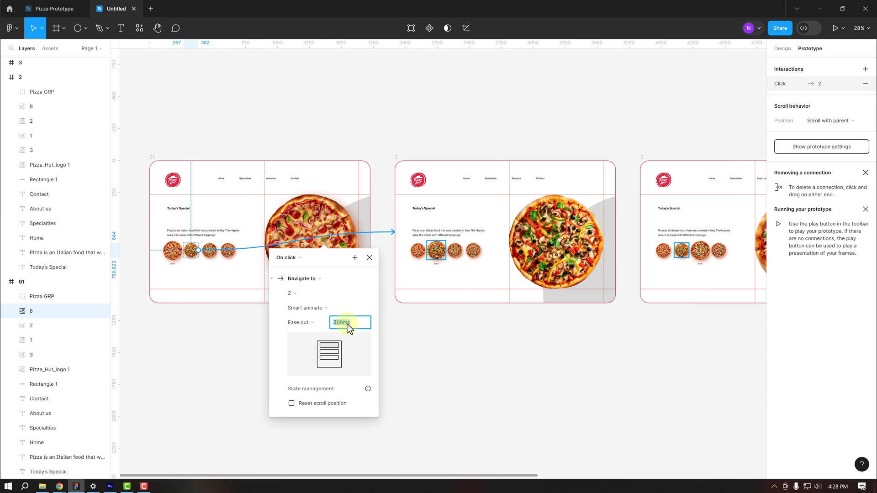
left_click(402, 337)
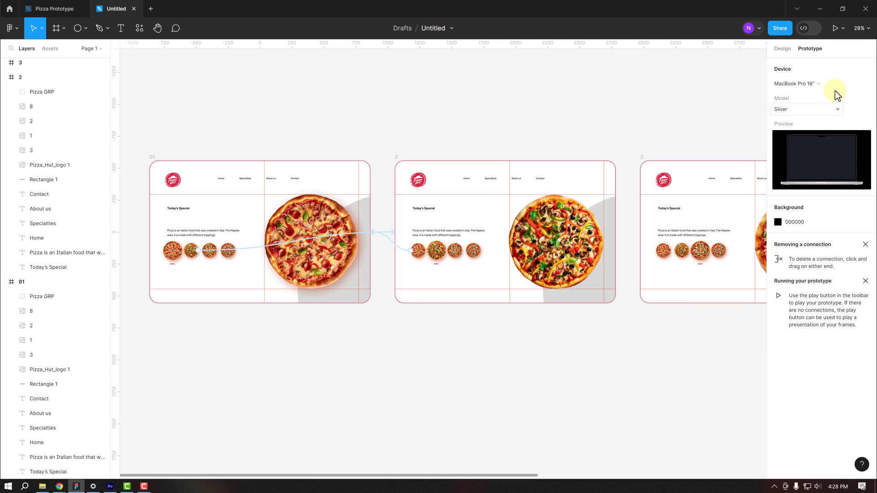
left_click(843, 29)
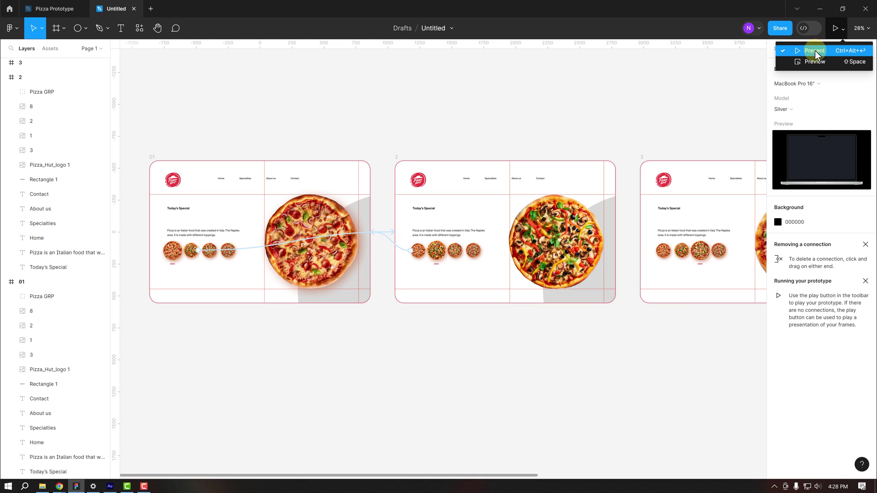
left_click(815, 61)
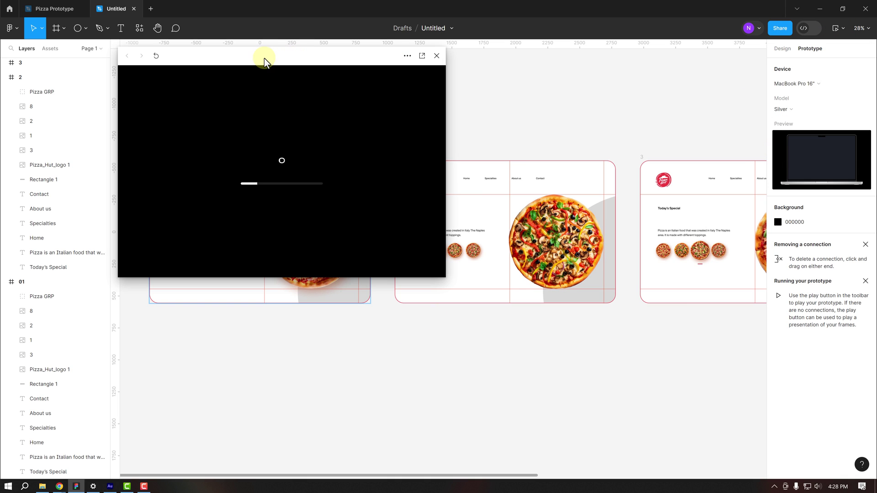
left_click_drag(264, 58, 413, 143)
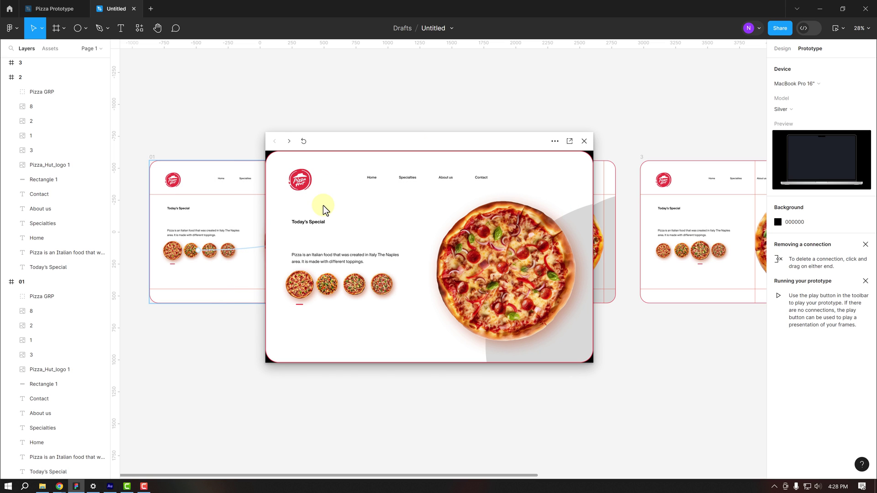
left_click(329, 288)
left_click(305, 288)
left_click(323, 287)
left_click(299, 285)
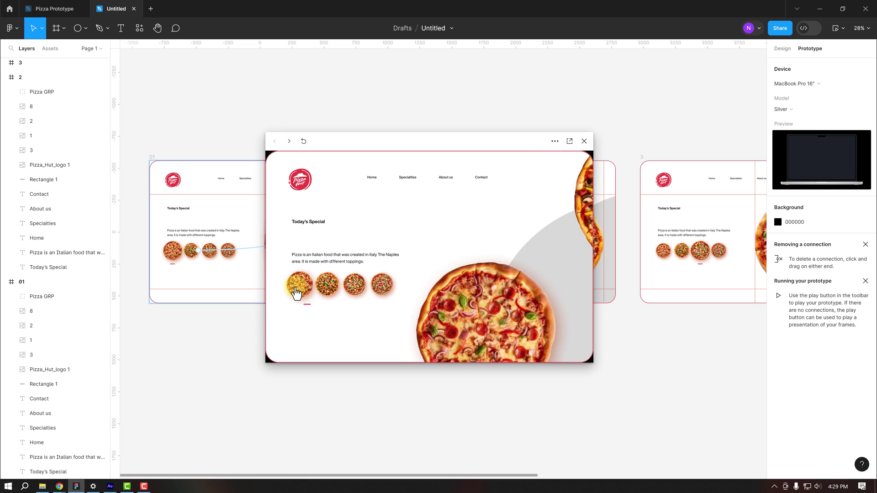
left_click(323, 289)
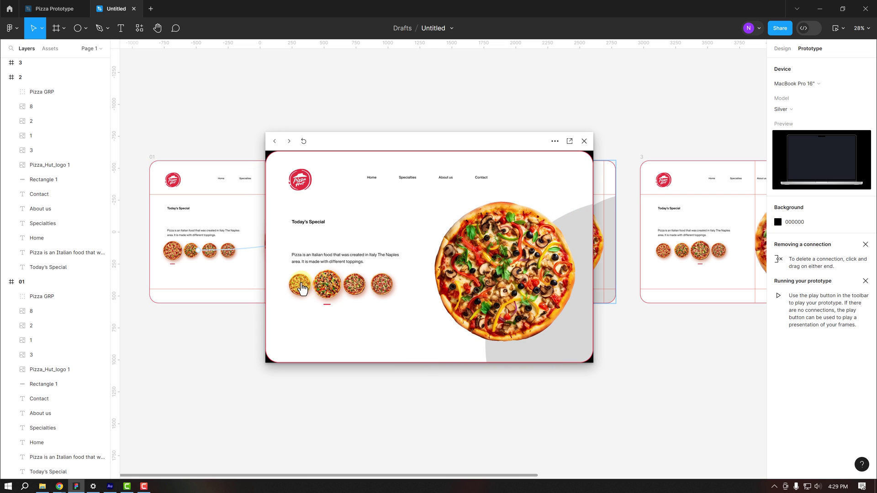
left_click(302, 287)
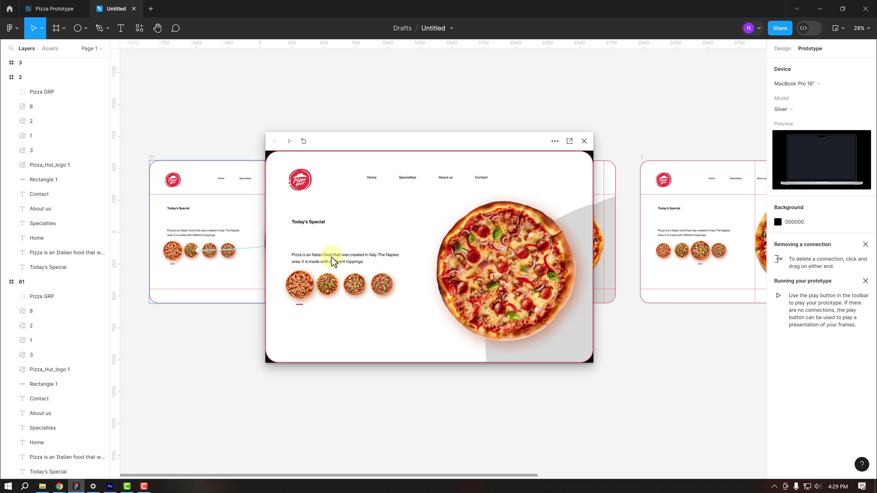
left_click(585, 141)
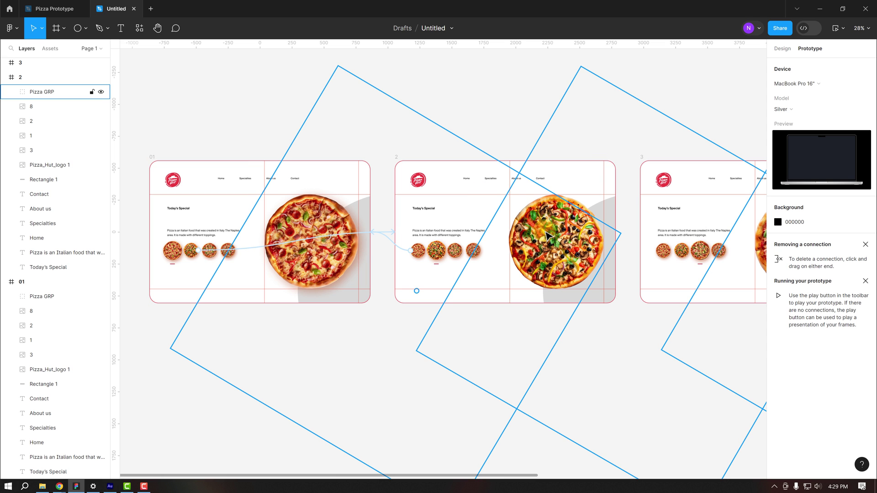
Select image 03 inside frame 2's Pizza GRP and rotate it to about −45°
left_click_drag(566, 121, 506, 126)
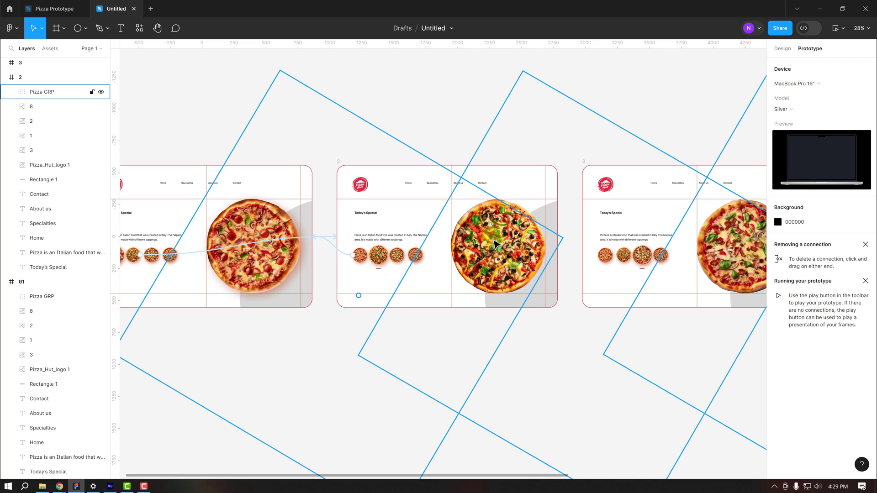
left_click(495, 244)
double_click(495, 245)
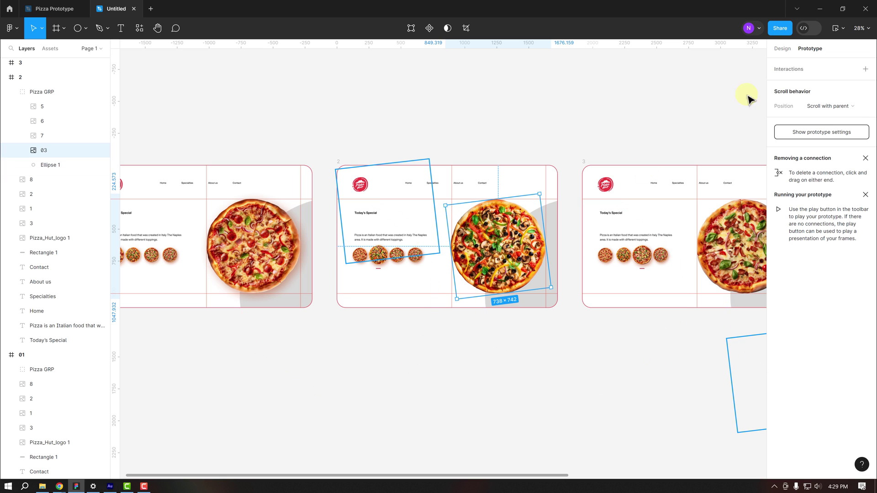
left_click(782, 50)
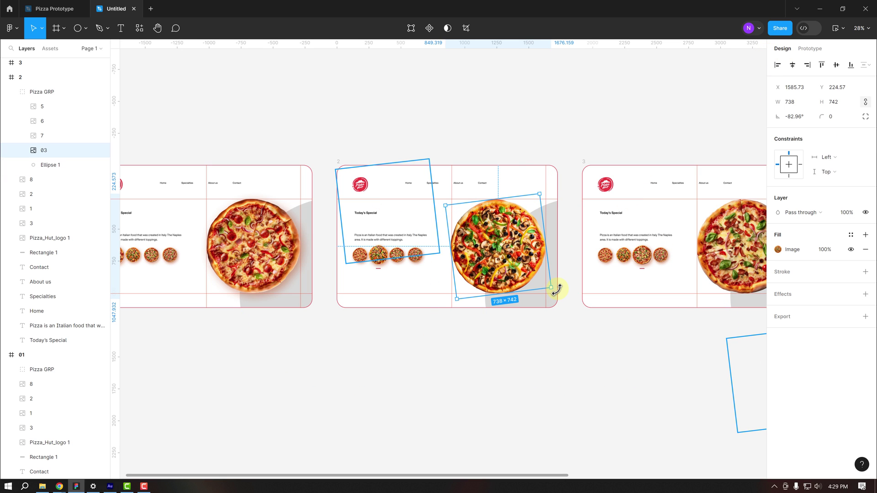
left_click_drag(556, 289, 559, 247)
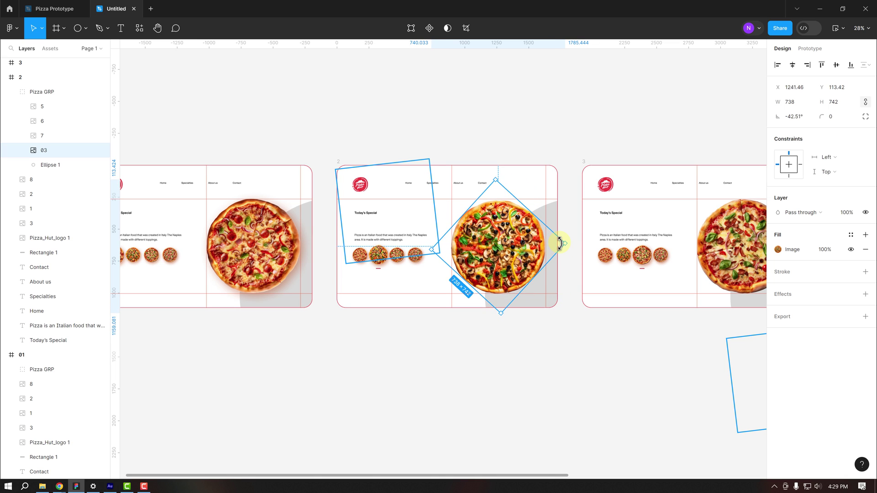
left_click_drag(559, 247, 558, 245)
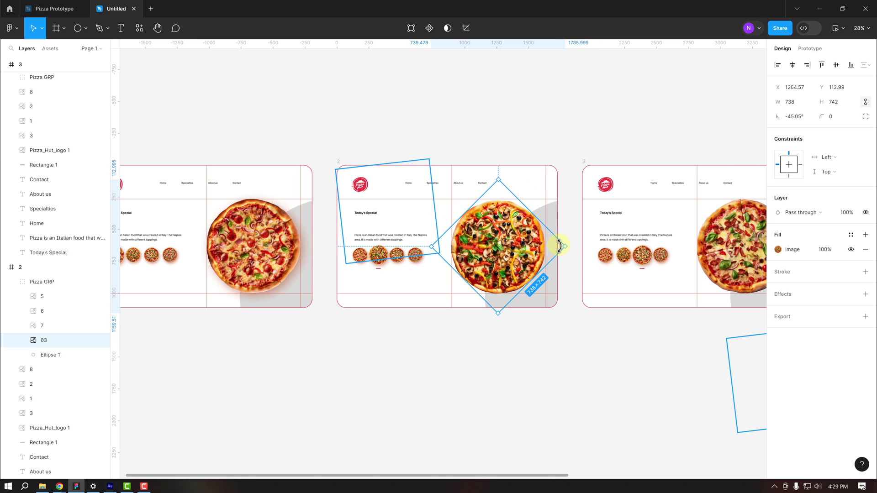
left_click(810, 48)
left_click(843, 28)
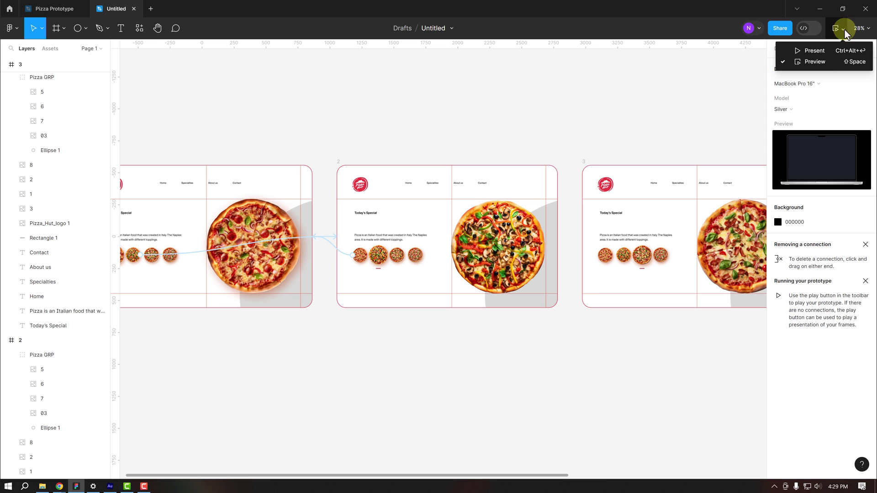
Preview the prototype, clicking thumbnails to check the pepperoni-to-veggie Smart Animate, then close it
left_click(824, 61)
left_click(327, 287)
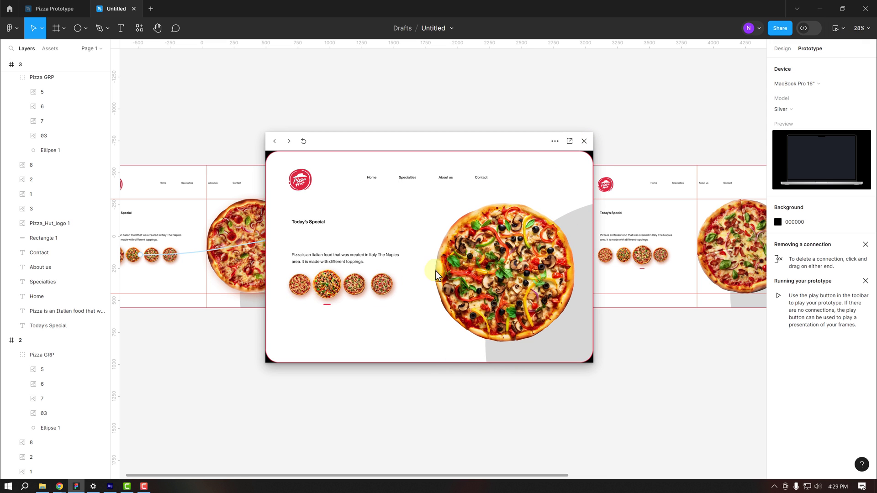
left_click(284, 282)
left_click(327, 285)
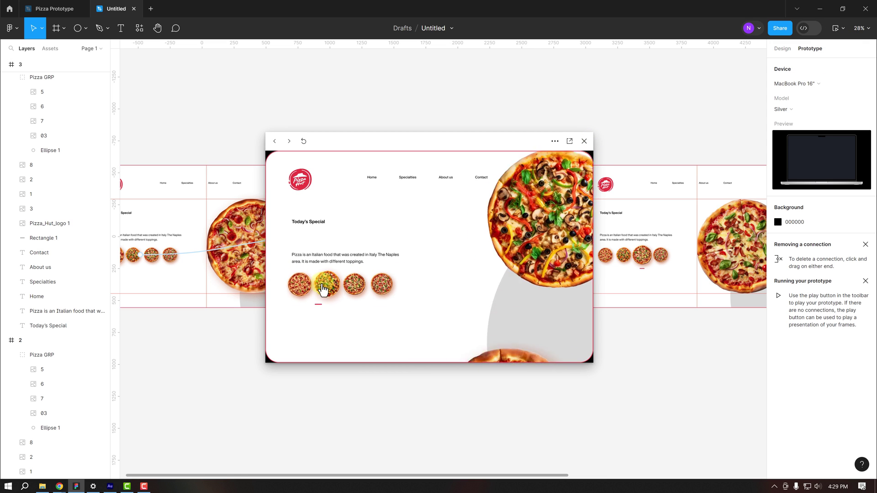
left_click(584, 141)
Fine-tune the rotation of the large pizza image in frame 2
left_click(491, 239)
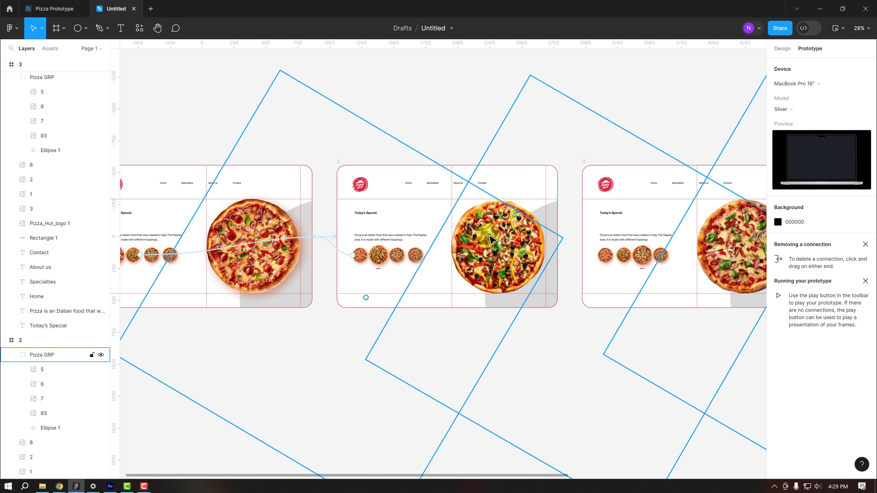
double_click(491, 240)
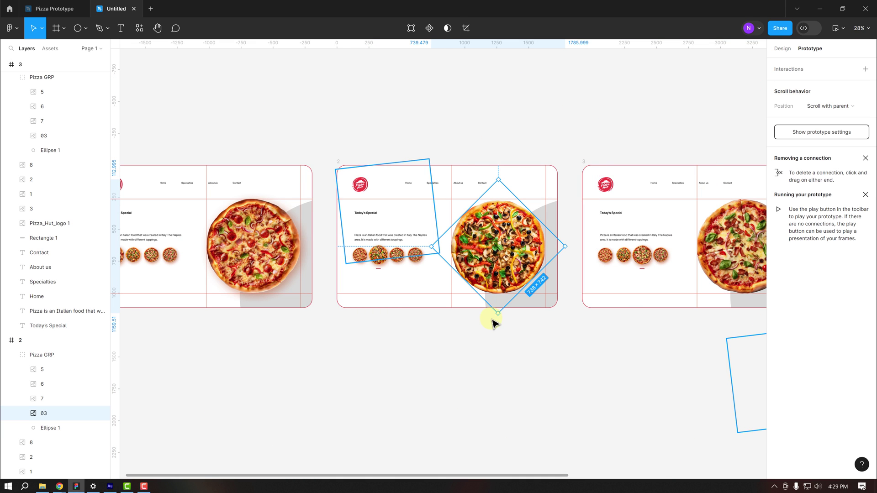
left_click_drag(497, 320, 571, 248)
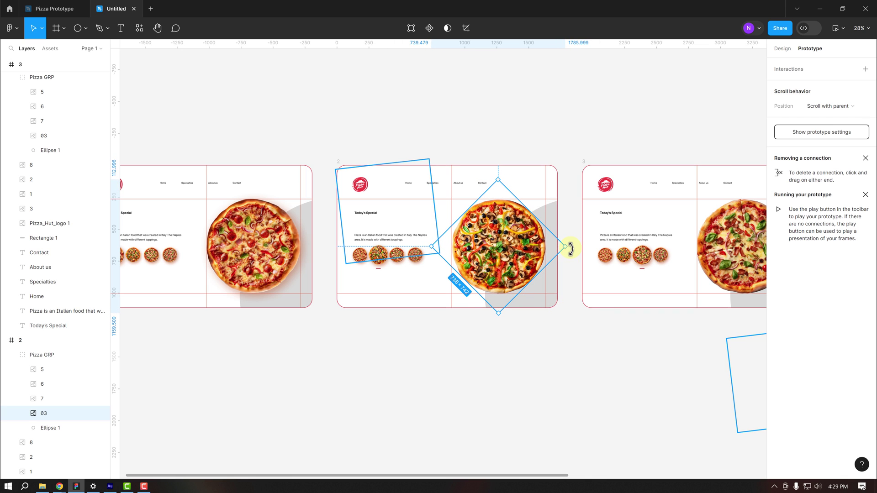
left_click(664, 126)
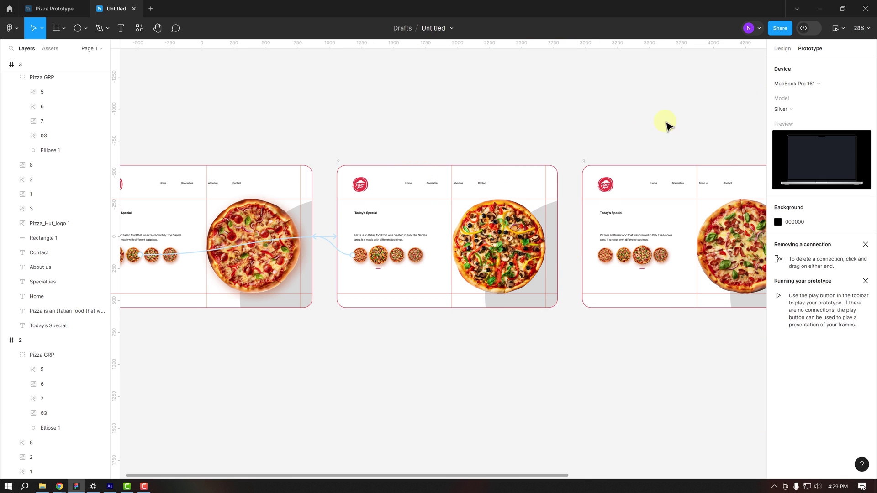
Run the preview again, replaying the veggie pizza thumbnail transition, then close it
left_click(840, 28)
left_click(818, 61)
left_click(328, 285)
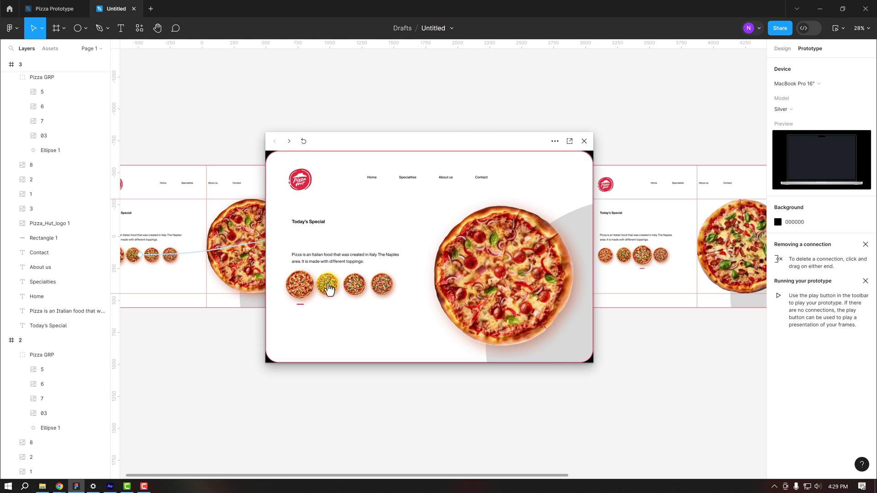
left_click(327, 286)
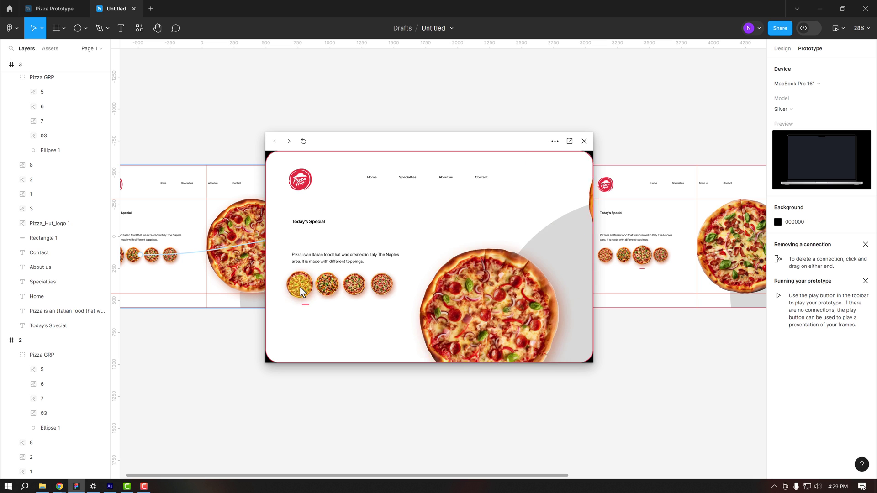
left_click(328, 288)
left_click(611, 134)
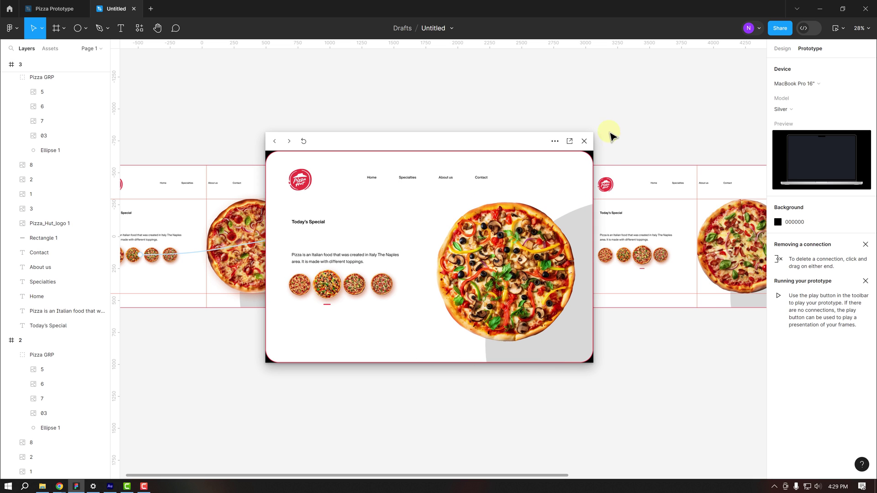
left_click(580, 144)
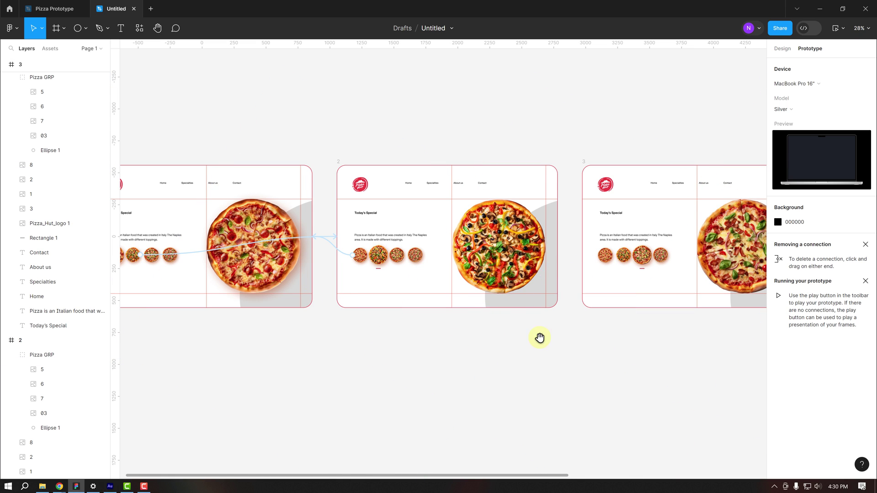
Link frame 2's thumbnail to frame 3 and frame 3's thumbnail back to frame 2
left_click_drag(541, 336, 416, 346)
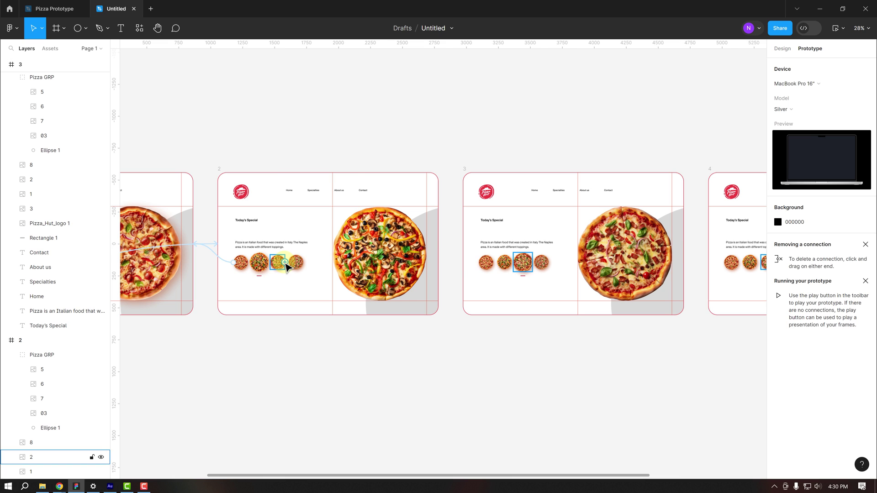
left_click_drag(286, 265, 466, 239)
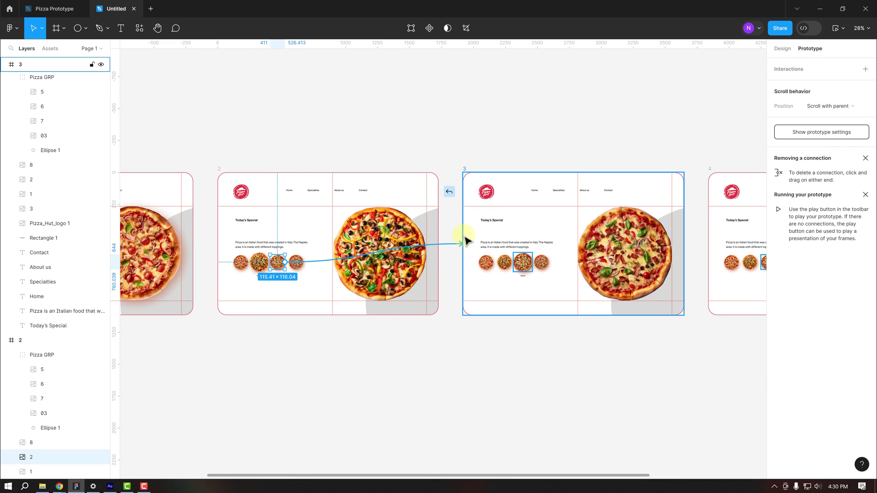
left_click(529, 337)
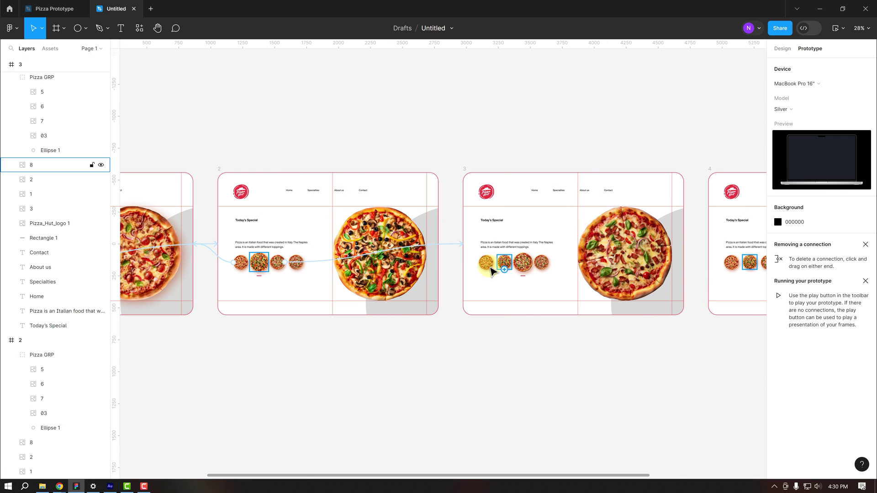
left_click_drag(504, 269, 437, 258)
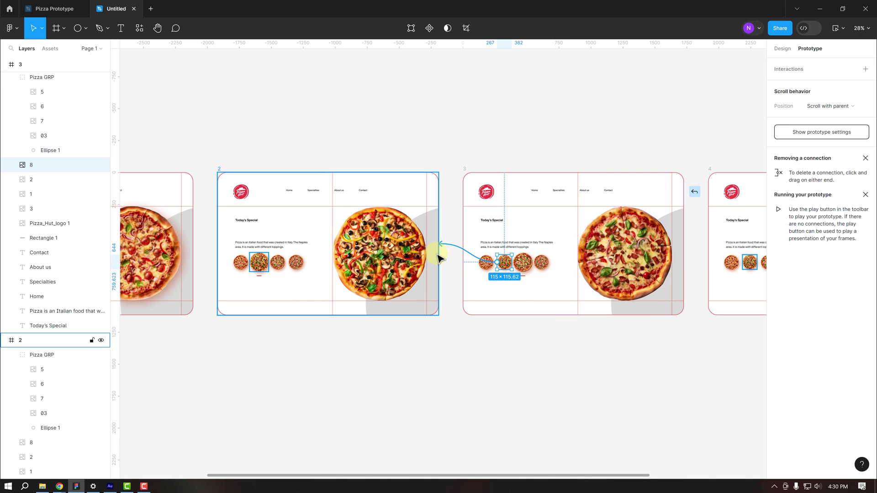
left_click(538, 356)
scroll(487, 310, "right", 5)
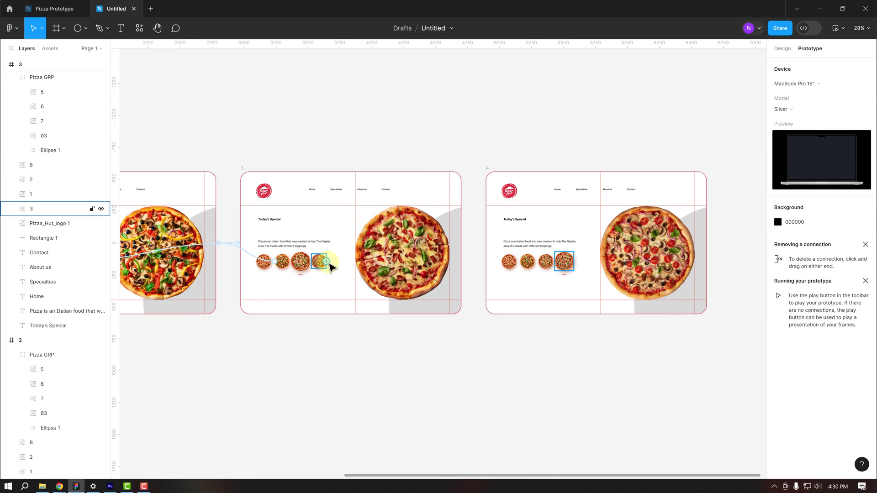
Link frame 3's fourth thumbnail to frame 4 and frame 4's thumbnail back to frame 3
left_click_drag(326, 261, 488, 238)
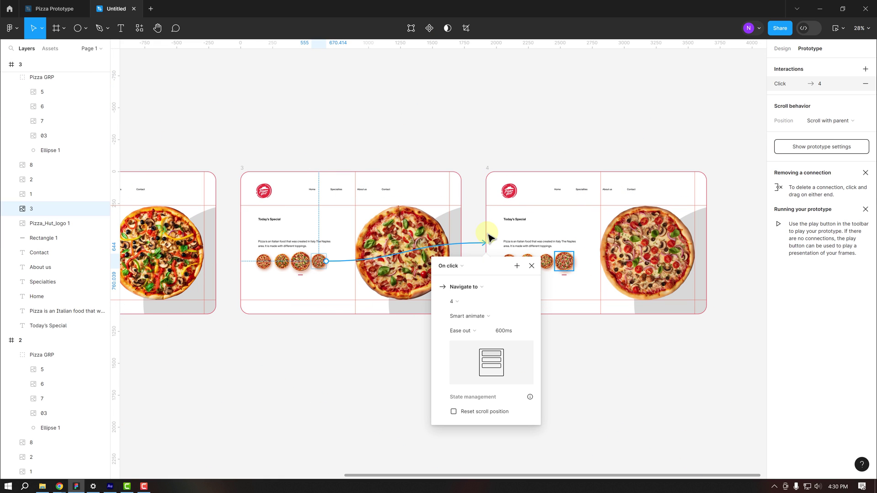
left_click(547, 269)
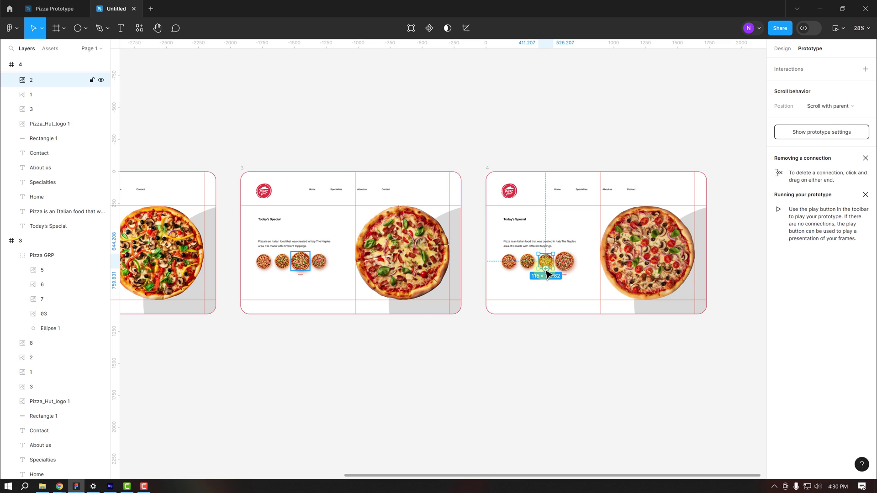
left_click_drag(546, 268, 459, 269)
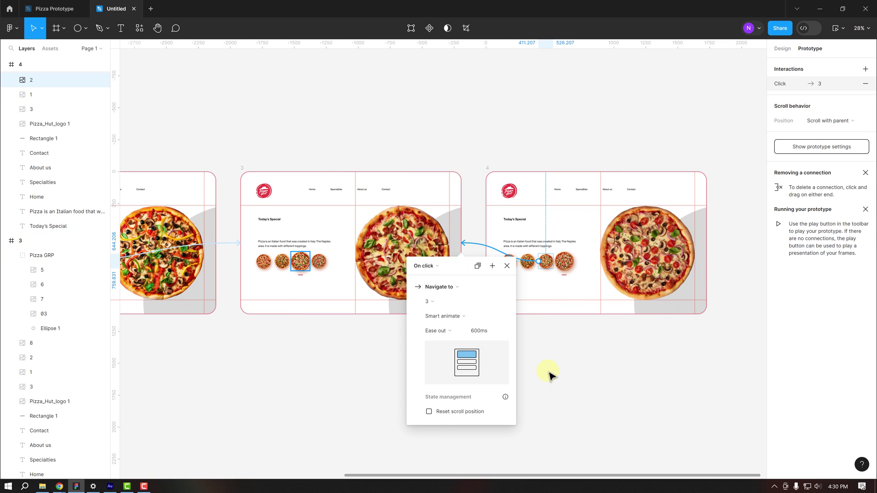
left_click(562, 372)
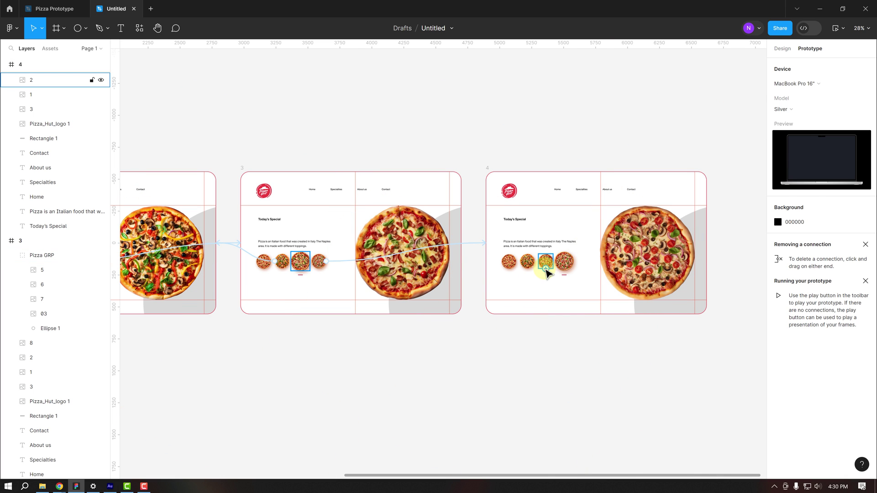
left_click_drag(546, 270, 462, 260)
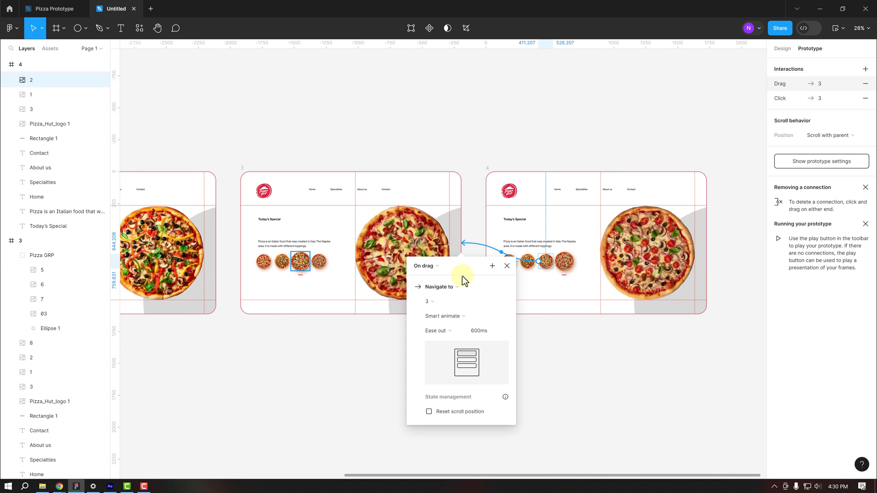
left_click(535, 340)
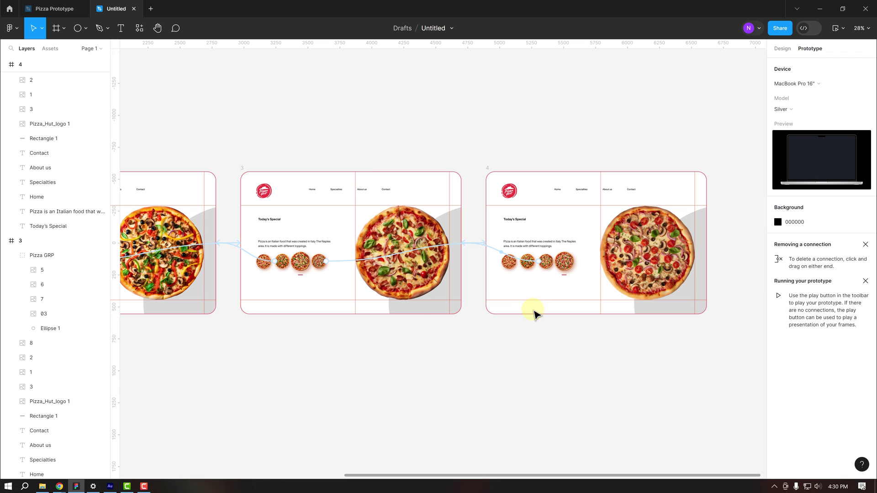
left_click(845, 27)
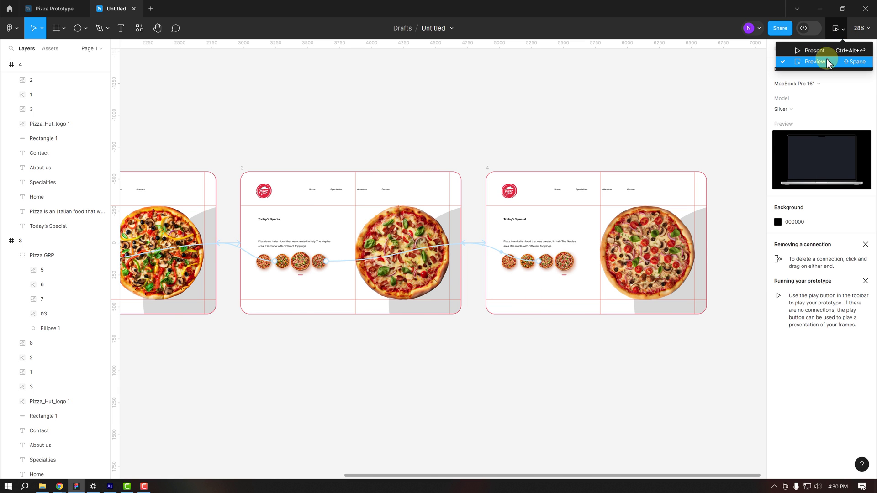
Preview the prototype, clicking through all four thumbnails to check each pizza transition, then close it
left_click(827, 59)
left_click(332, 290)
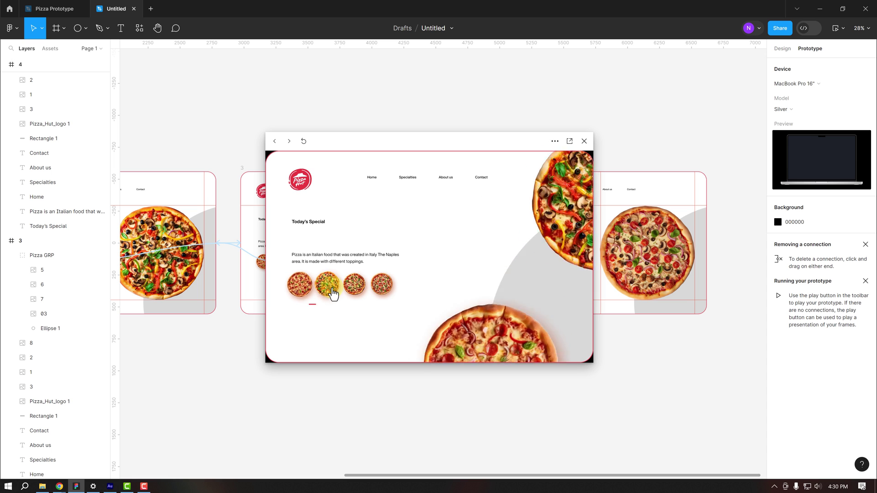
left_click(352, 292)
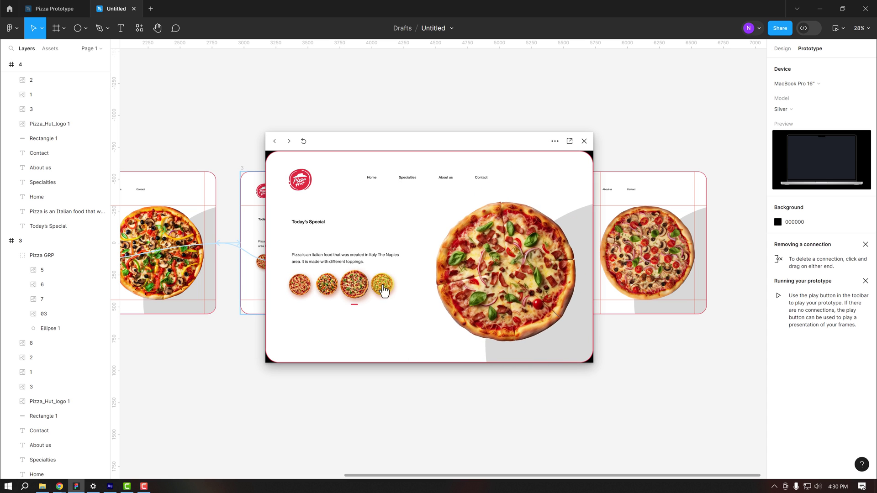
left_click(382, 290)
left_click(356, 288)
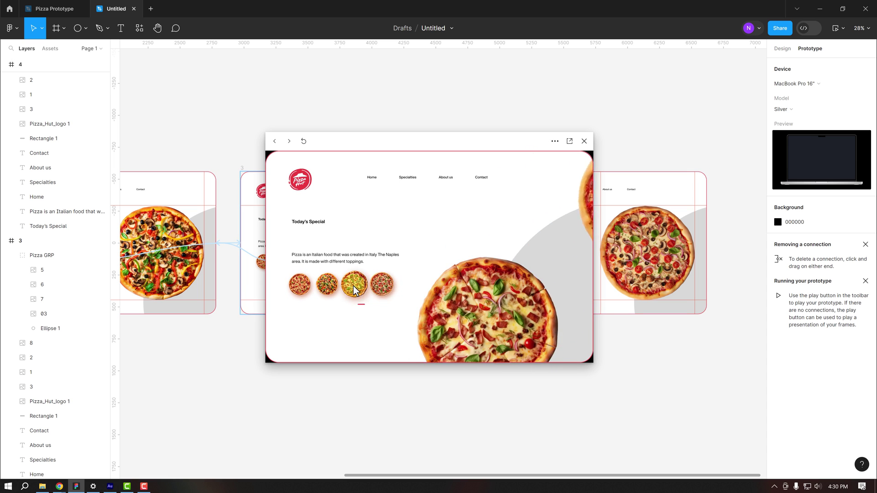
left_click(353, 286)
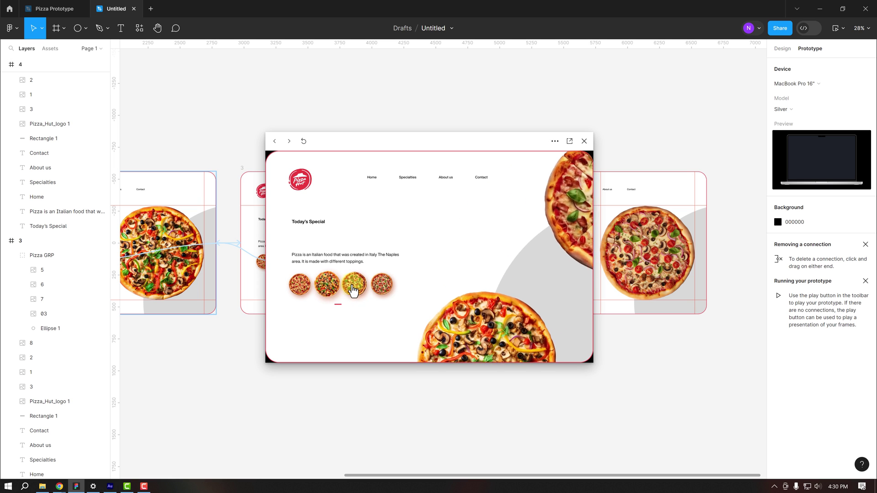
left_click(390, 288)
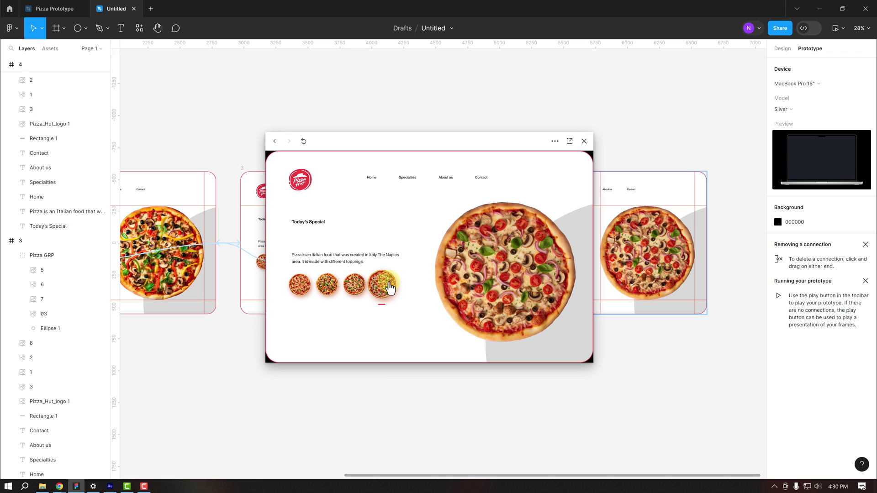
left_click(359, 287)
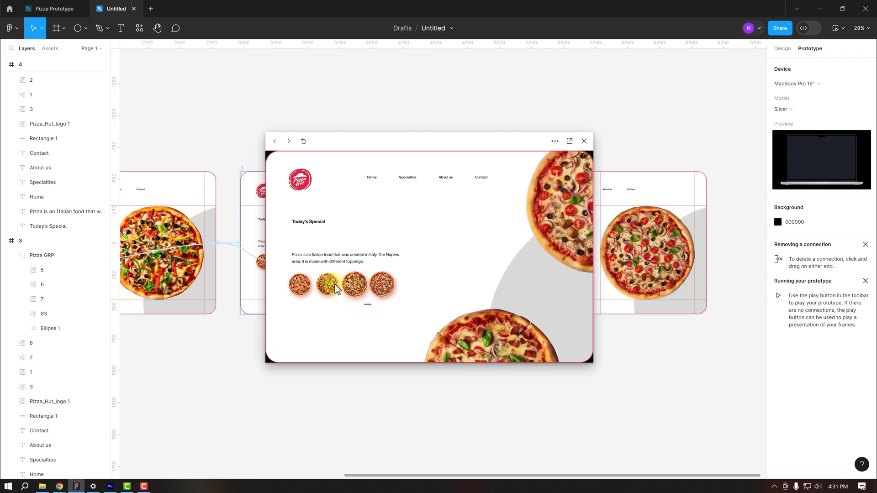
left_click(299, 292)
left_click(325, 288)
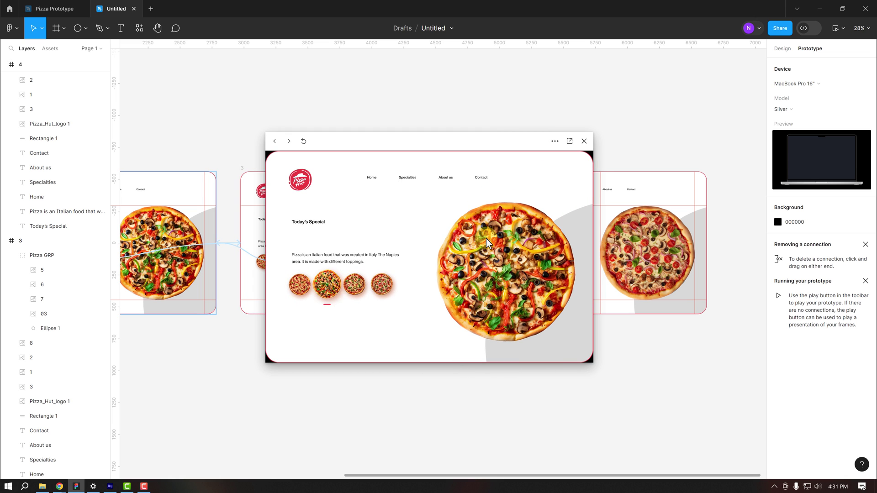
left_click(581, 144)
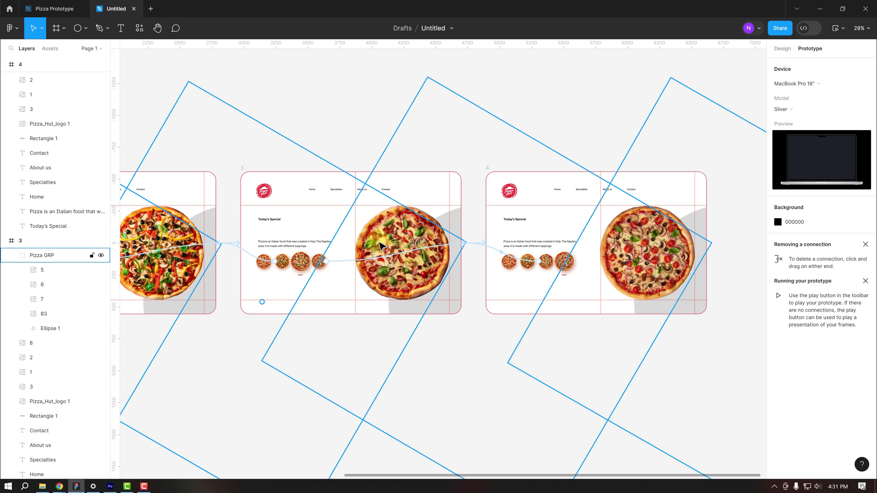
Rotate frame 3's featured pizza about 40° and frame 4's featured pizza to a diamond angle
left_click(393, 235)
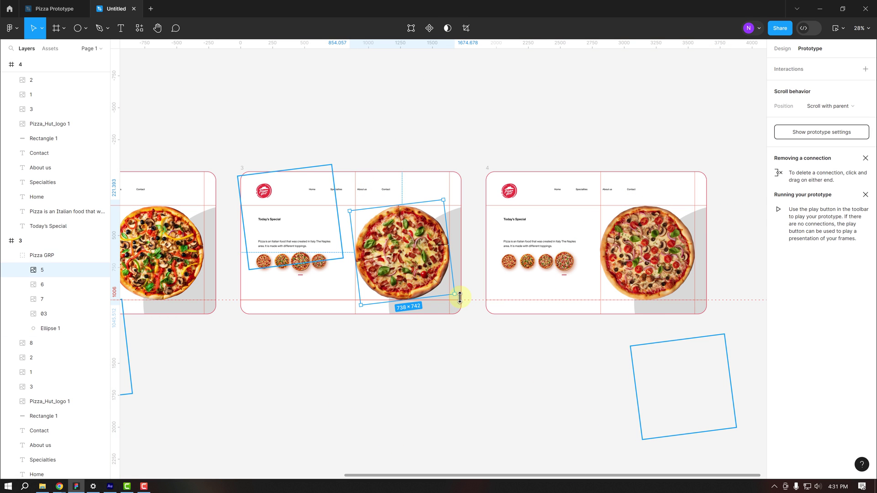
left_click_drag(457, 293, 402, 215)
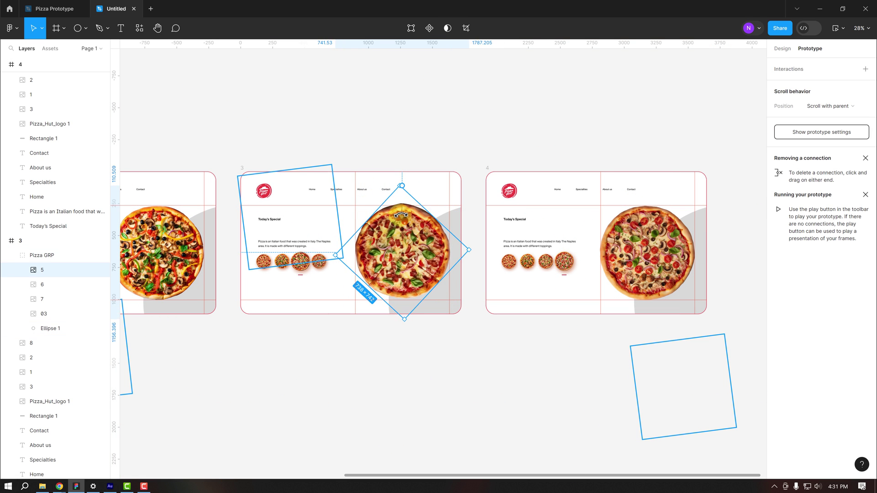
left_click(656, 246)
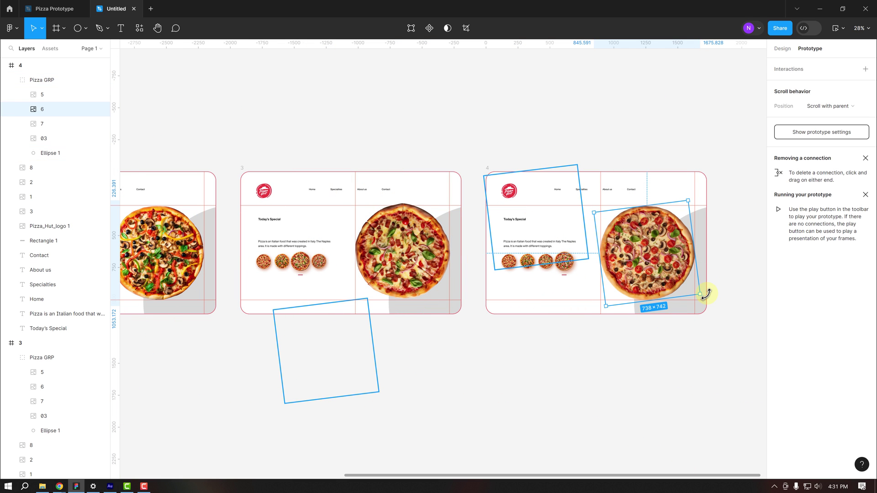
left_click_drag(707, 294, 654, 325)
Open the prototype preview and cycle the featured pizza through the second, third and fourth thumbnails
key("shift+space")
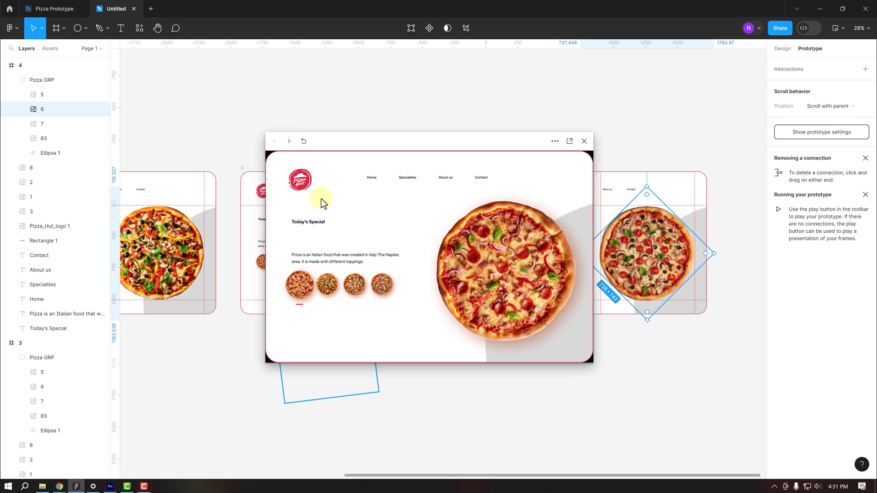
left_click(327, 284)
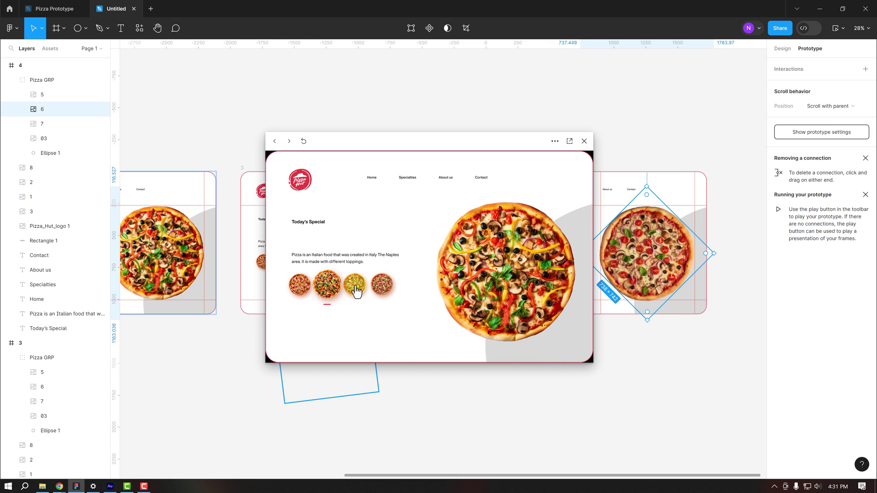
left_click(355, 287)
left_click(381, 287)
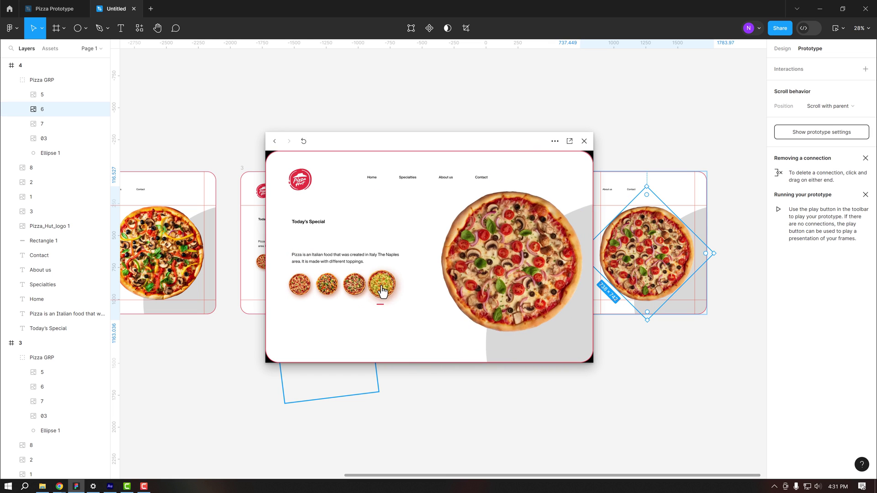
left_click(355, 288)
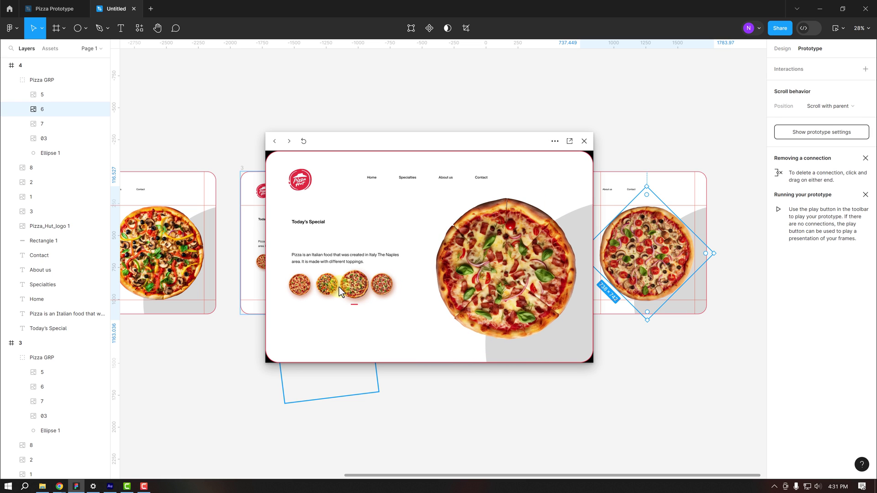
left_click(327, 286)
left_click(305, 289)
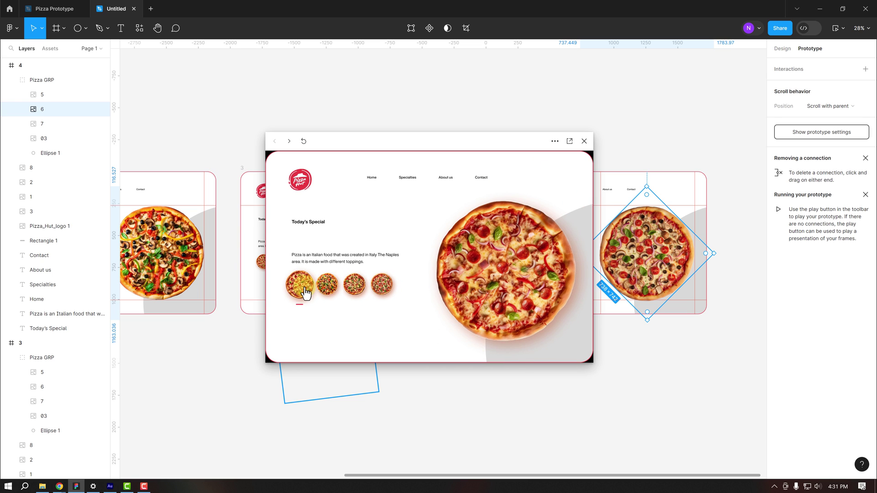
Switch among the pepperoni, vegetable and third pizzas, ending on pepperoni, then close the preview
left_click(330, 289)
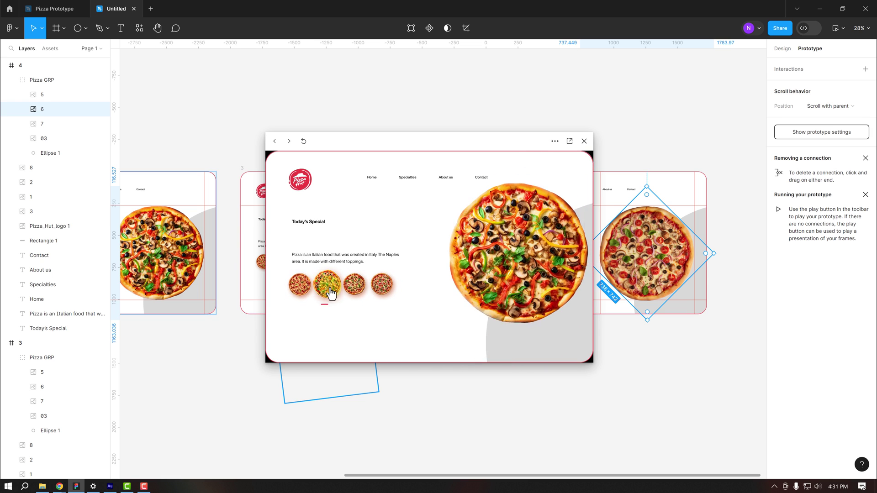
left_click(303, 288)
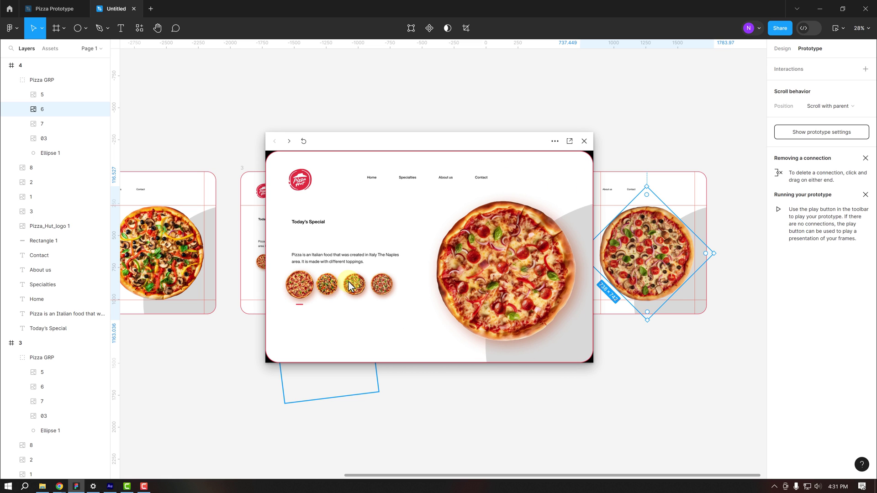
left_click(324, 290)
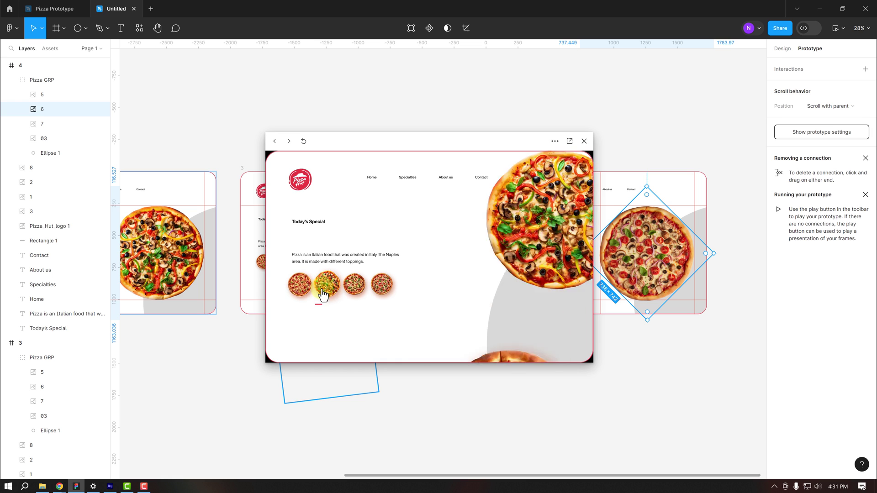
left_click(355, 292)
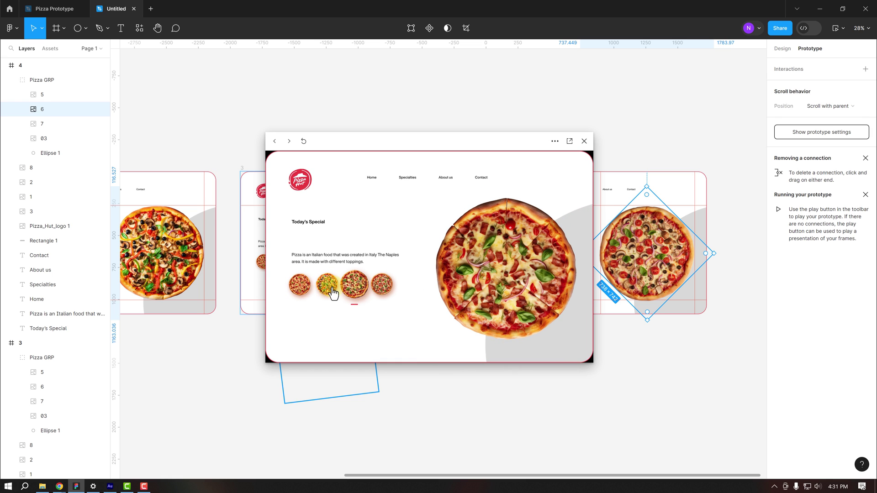
left_click(334, 293)
left_click(305, 292)
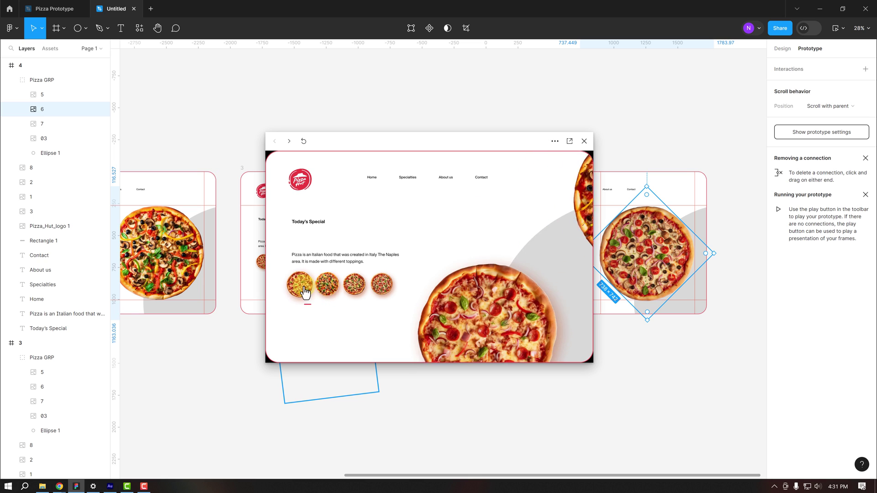
left_click(586, 141)
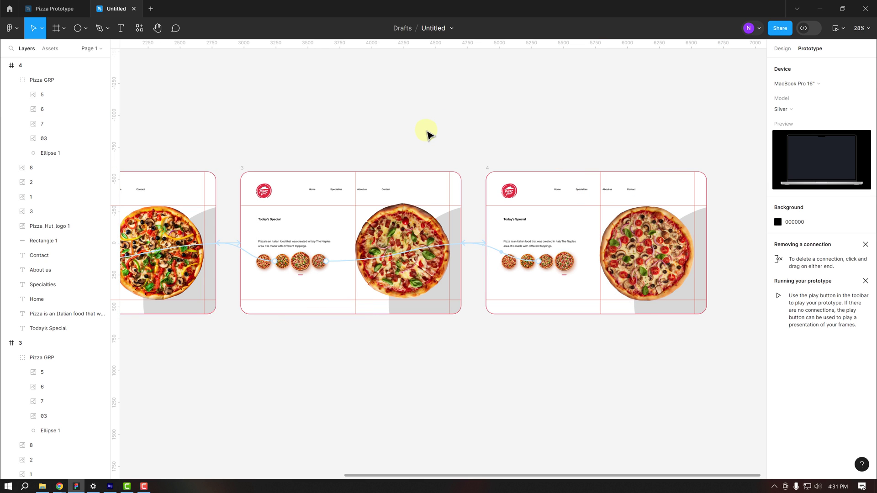
Bring frame 2 into view and rotate its pizza group
mouse_move(287, 137)
left_mouse_down()
mouse_move(503, 142)
mouse_move(587, 121)
left_mouse_up()
scroll(402, 192, "down", 2, "ctrl")
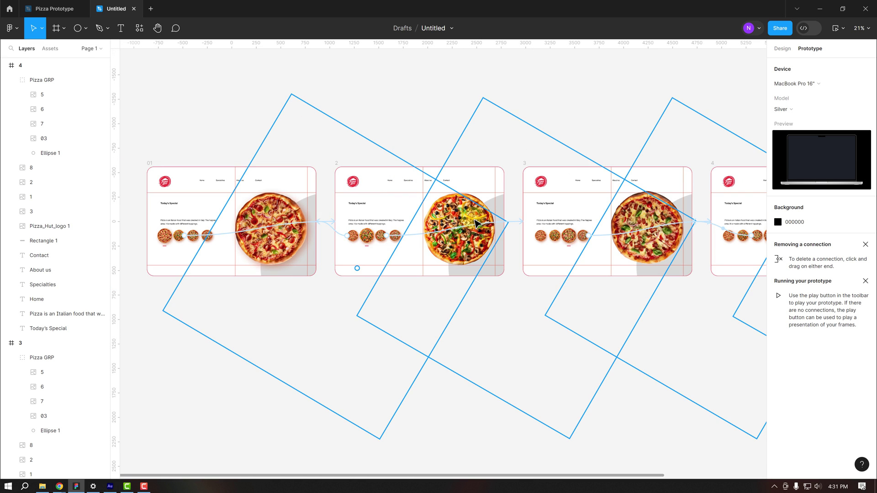
left_click(496, 298)
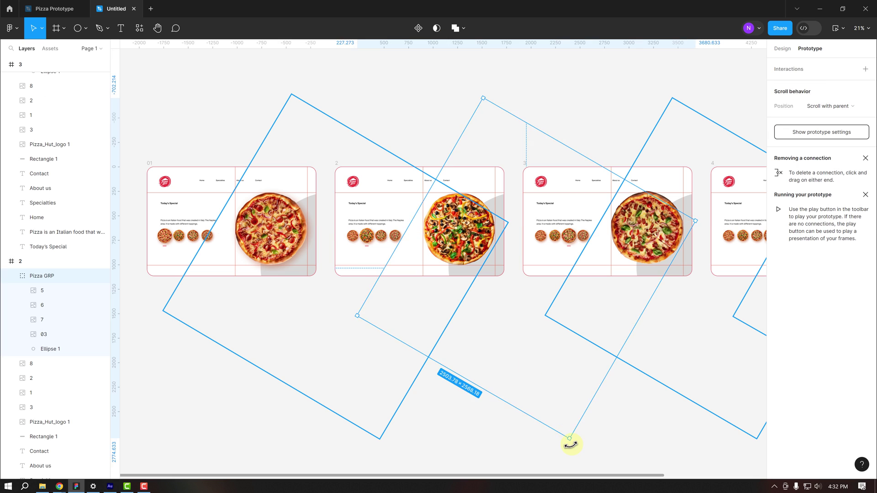
mouse_move(568, 446)
left_mouse_down()
mouse_move(321, 352)
mouse_move(307, 329)
left_mouse_up()
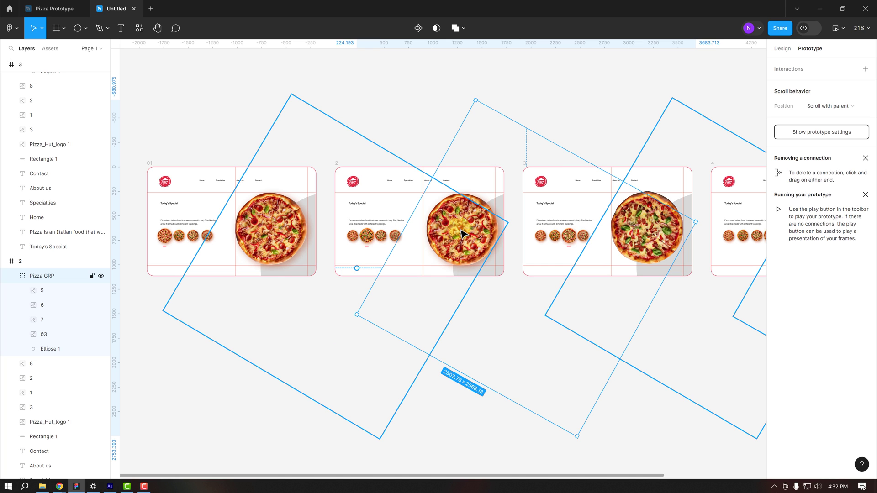
Rotate pizza image 7 in frame 2 about 45°
left_click(455, 421)
left_click(470, 248)
left_click(509, 257)
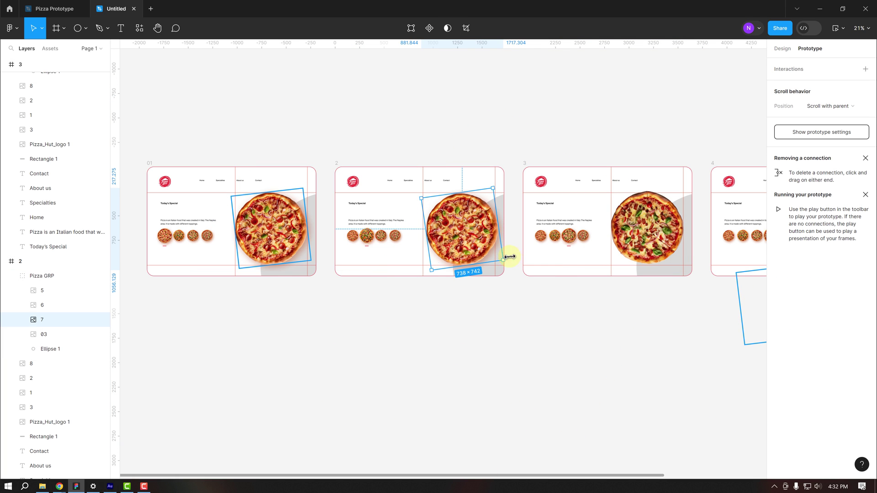
left_click_drag(507, 262, 463, 184)
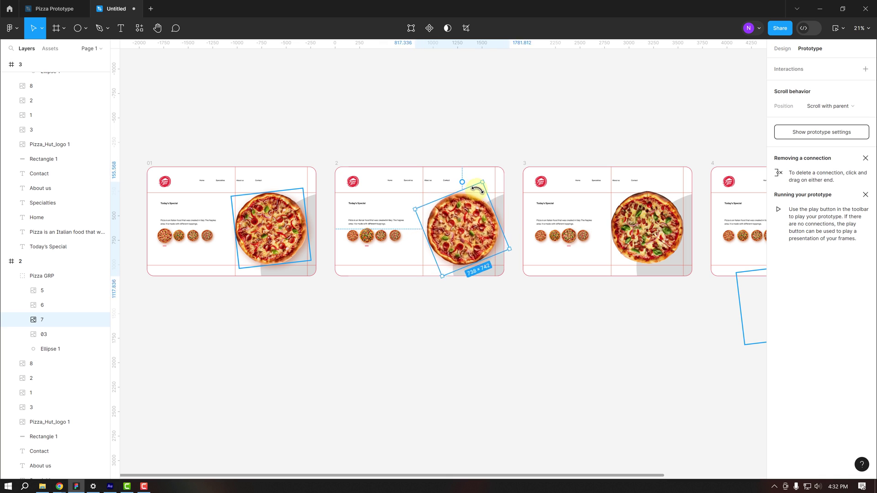
left_click(406, 381)
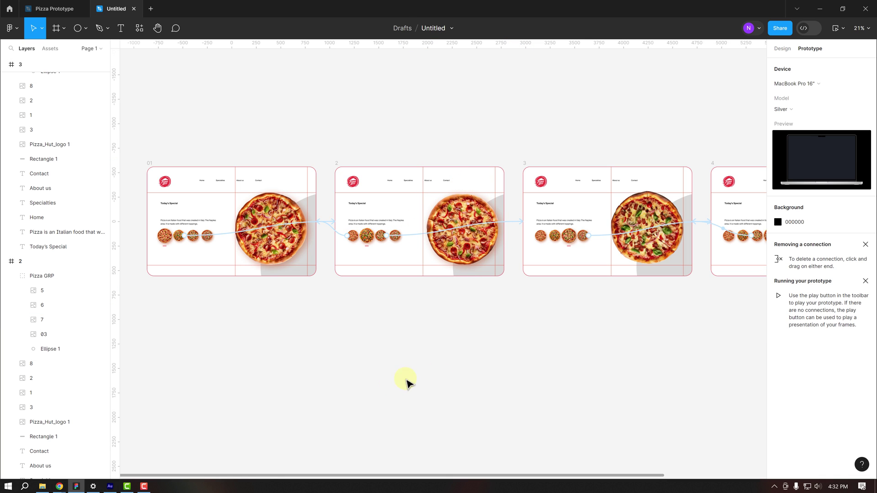
Rotate frame 2's pizza group again to feature the pepper-topped vegetable pizza, then deselect
left_click(485, 258)
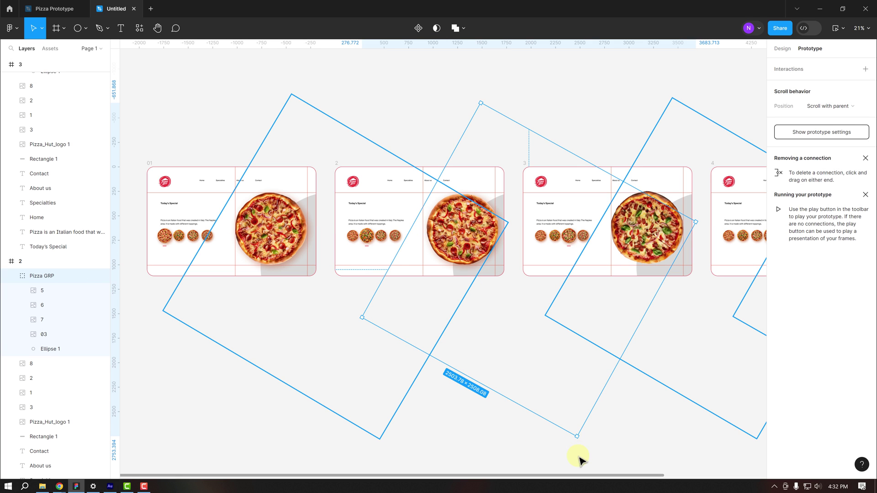
left_click_drag(577, 441, 721, 234)
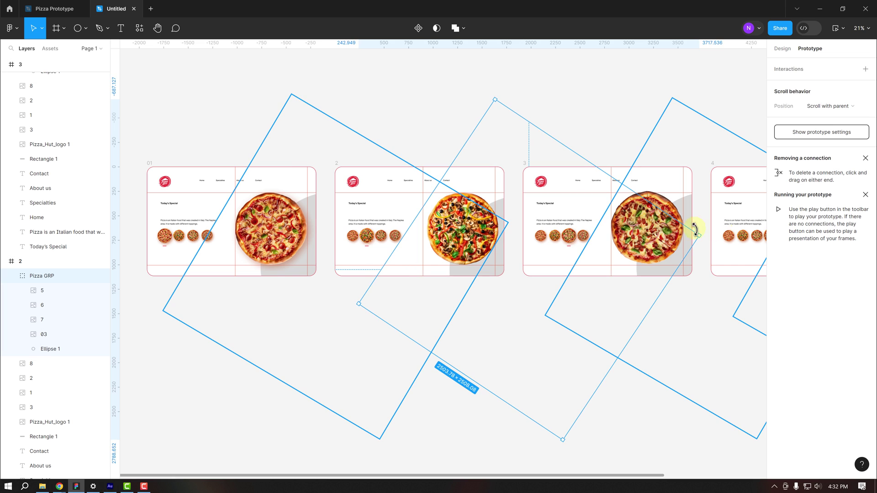
key("Escape")
left_click(810, 48)
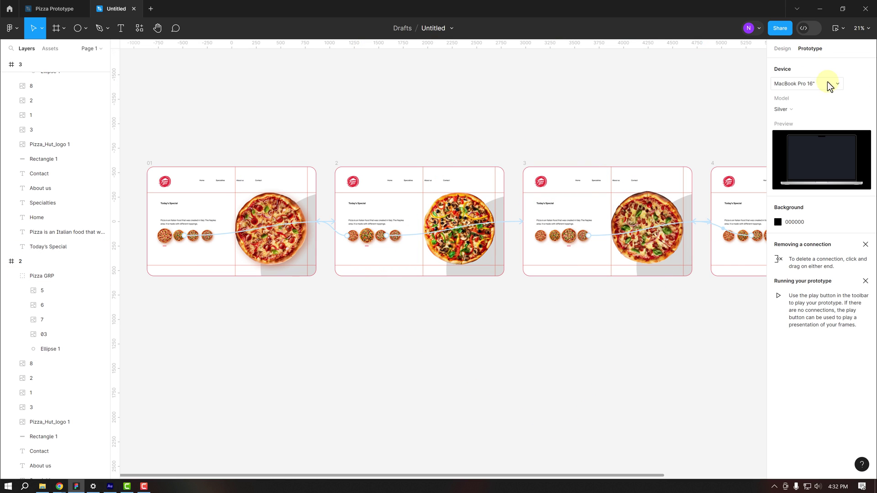
Preview the prototype from the Present menu, swapping the featured pizza among first, vegetable and third thumbnails
left_click(837, 38)
left_click(819, 57)
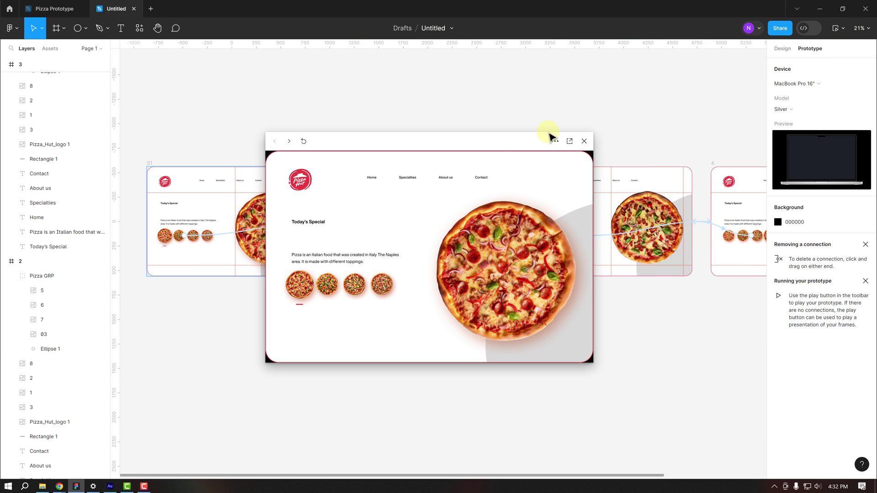
left_click(322, 297)
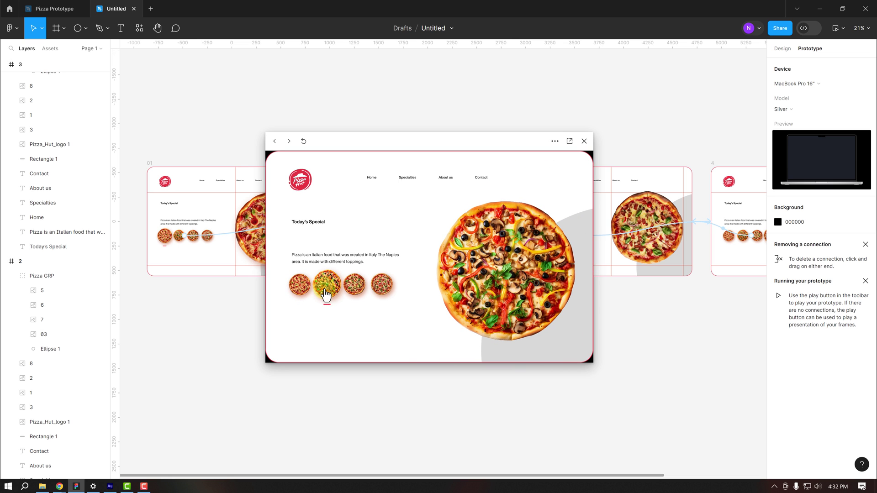
left_click(301, 287)
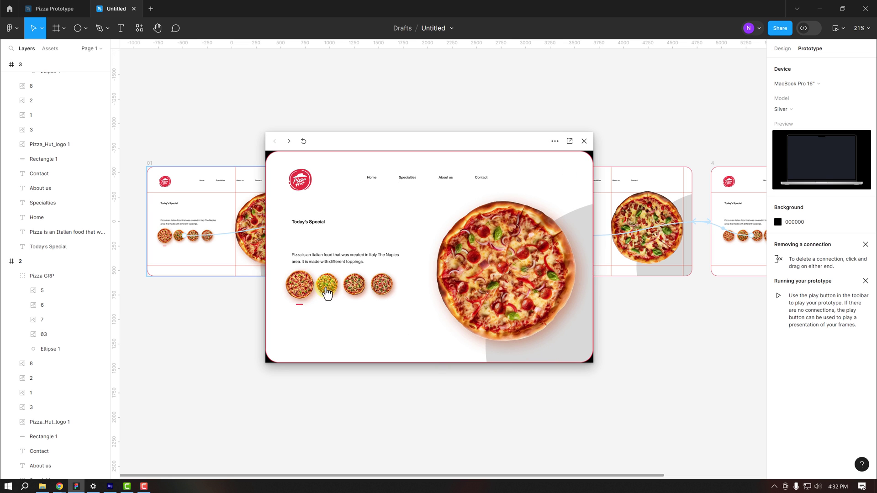
left_click(327, 293)
left_click(298, 286)
left_click(325, 291)
left_click(300, 285)
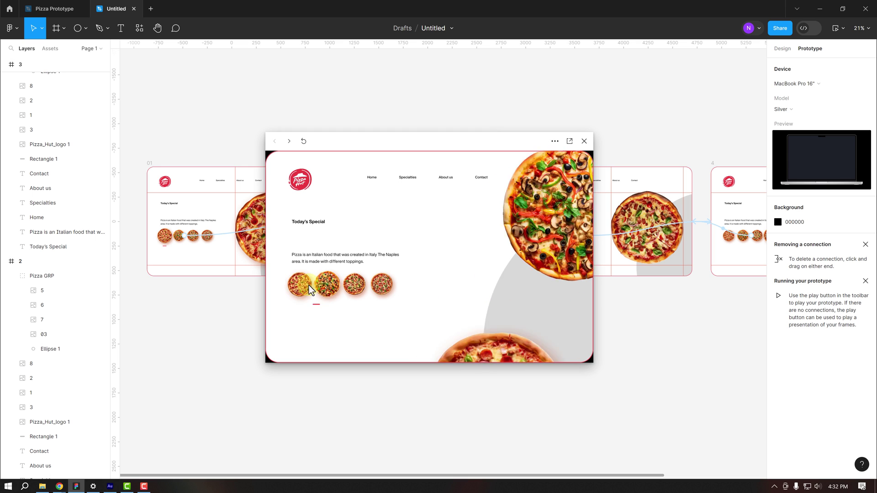
left_click(357, 286)
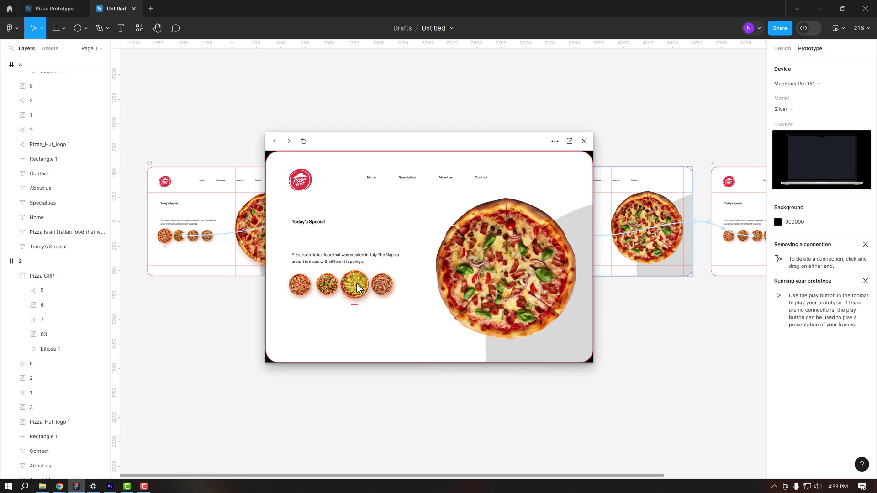
left_click(327, 287)
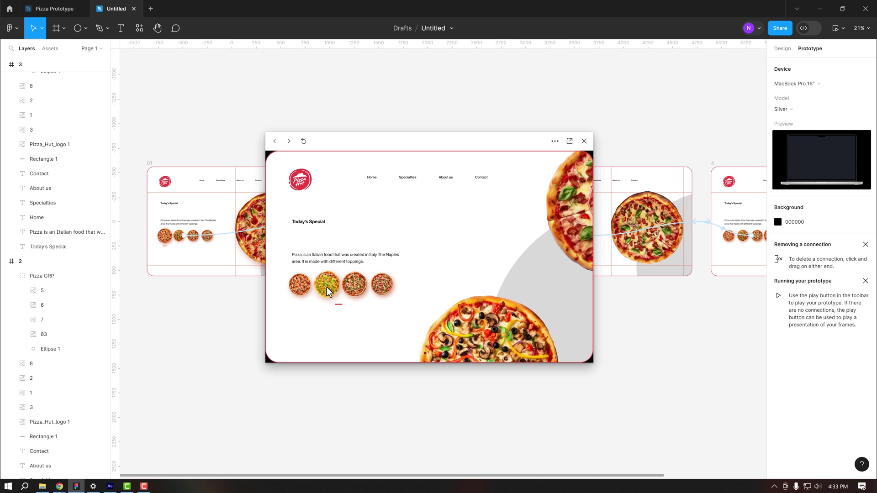
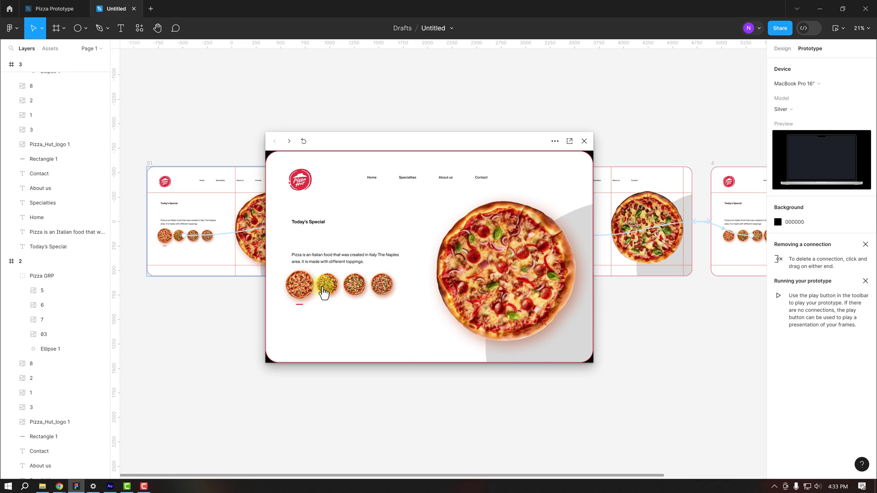
Rotate frame 3's Pizza GRP with its corner handle after closing the preview
left_click(584, 141)
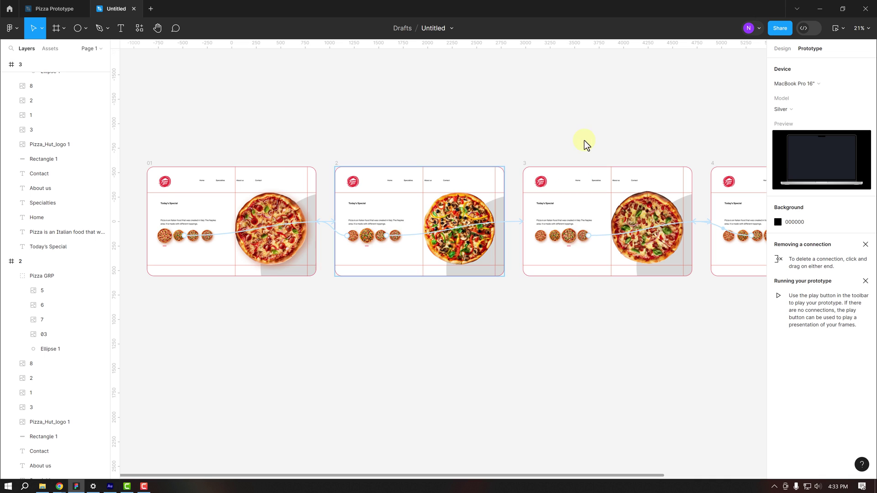
left_click_drag(604, 126, 412, 146)
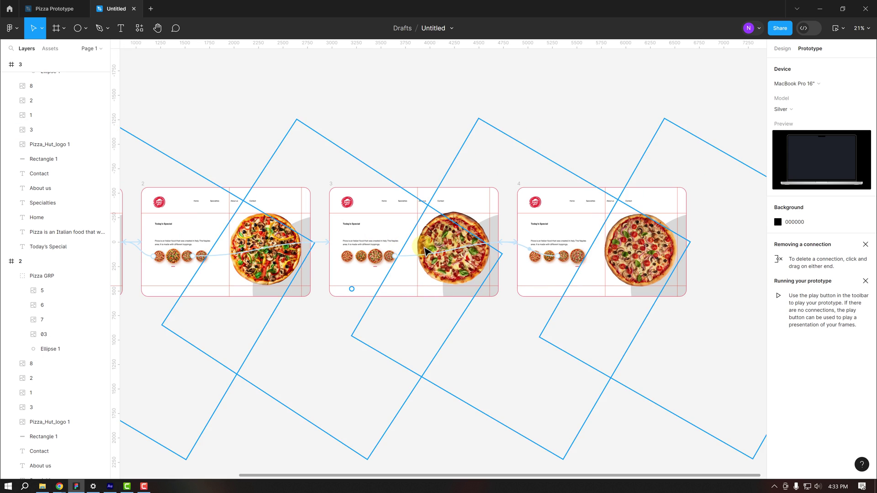
left_click(450, 241)
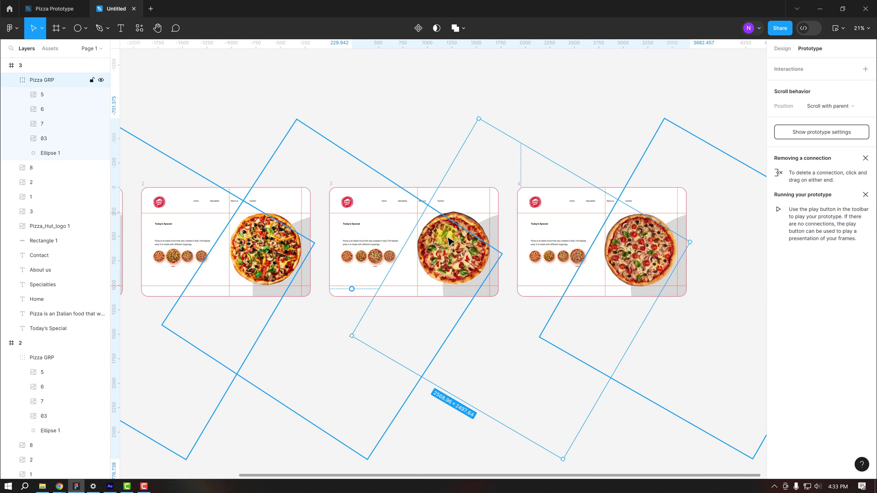
left_click(781, 48)
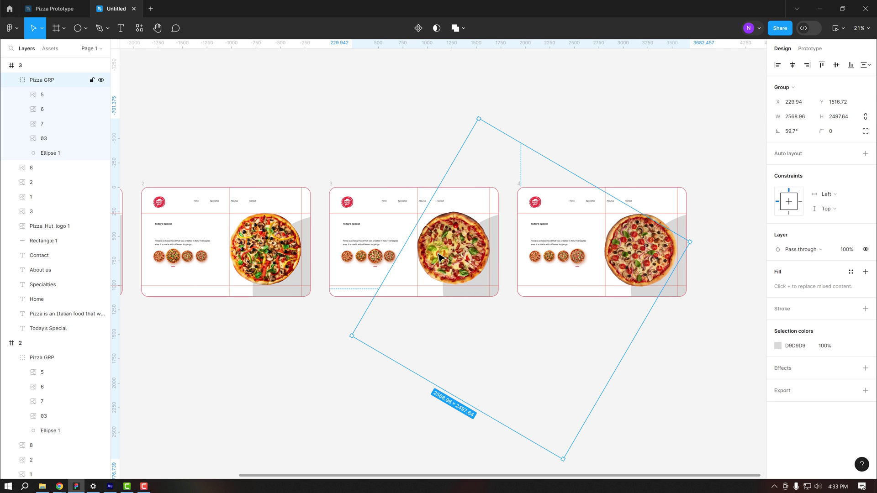
left_click_drag(566, 464, 251, 372)
Re-angle frame 3's pizza image to about 46° and its group to about 58.5°
double_click(491, 276)
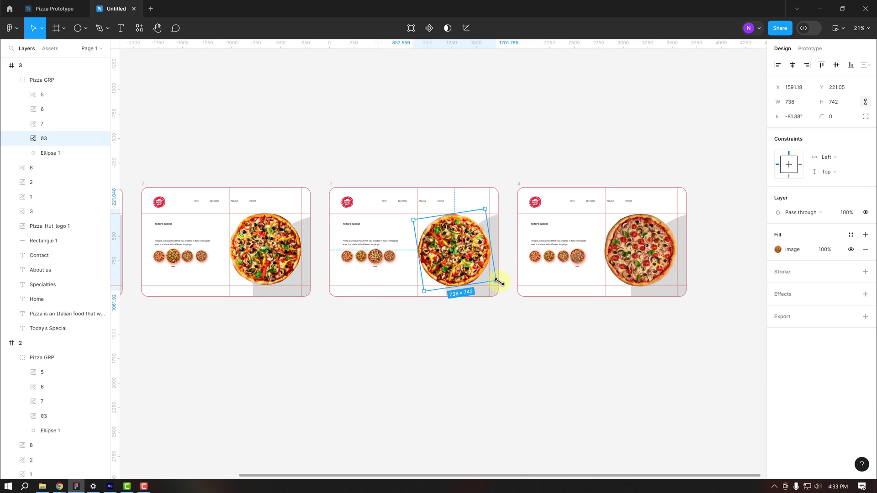
left_click_drag(501, 283, 454, 203)
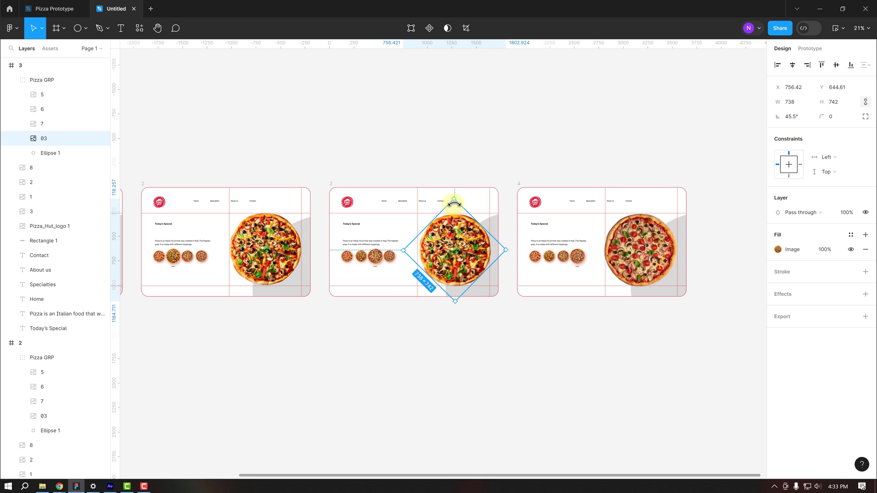
left_click(472, 137)
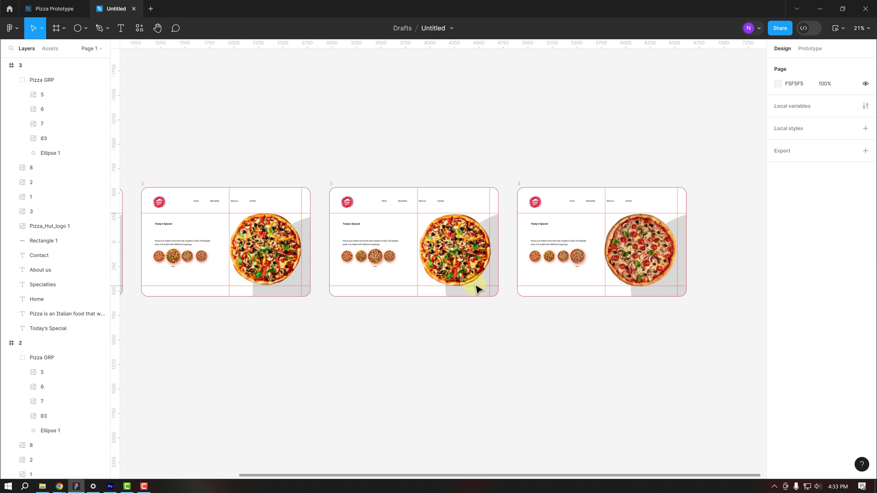
left_click(477, 287)
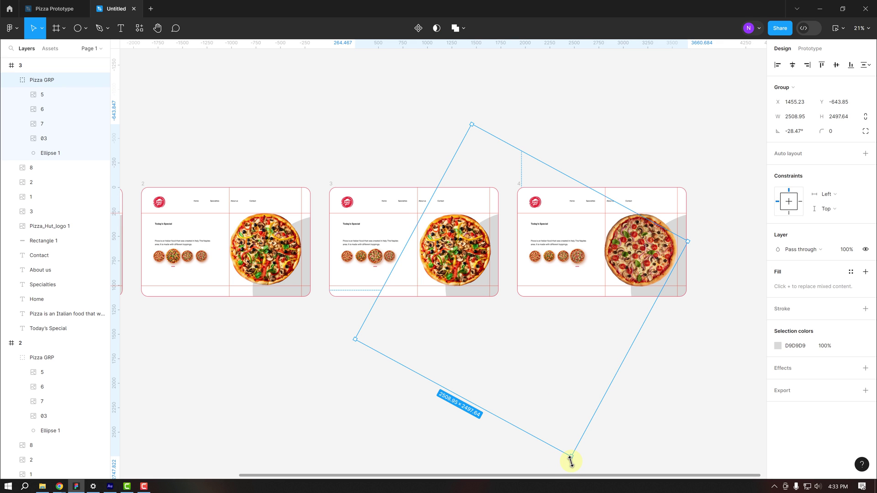
left_click_drag(573, 462, 685, 251)
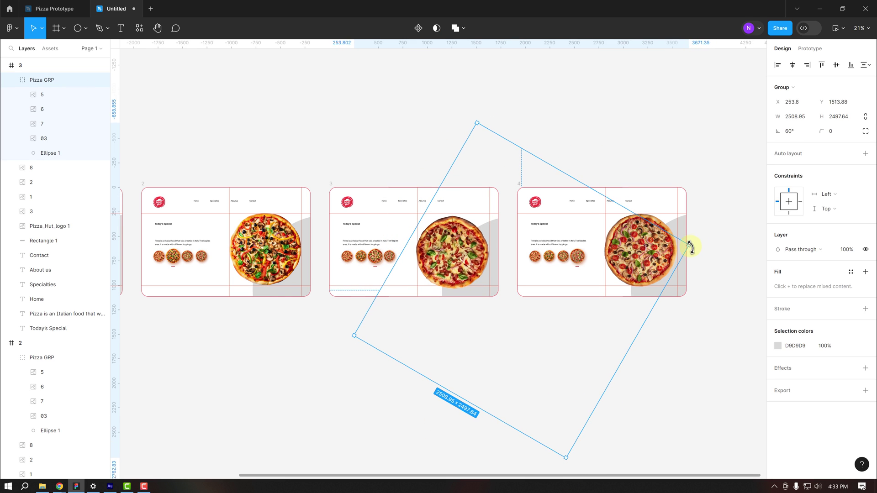
left_click(712, 386)
Undo the accidental rotation of frame 4's pizza image
left_click_drag(711, 357, 528, 335)
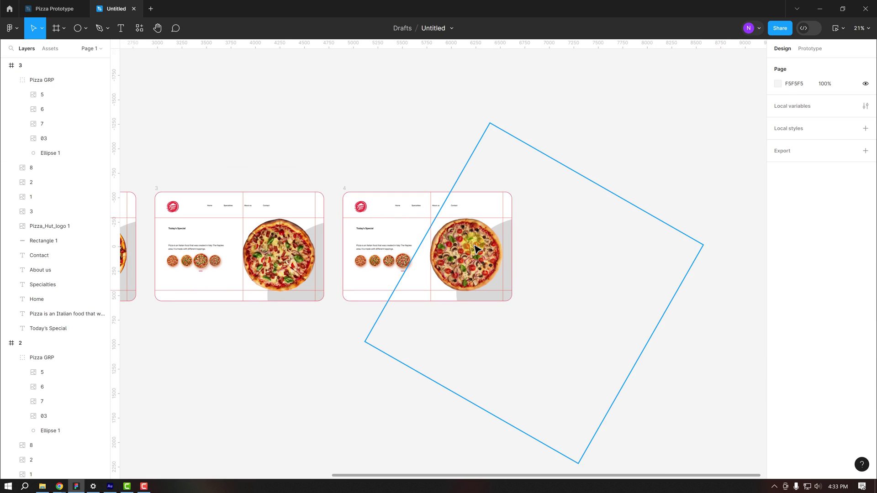
left_click(477, 249)
left_click_drag(501, 293, 518, 266)
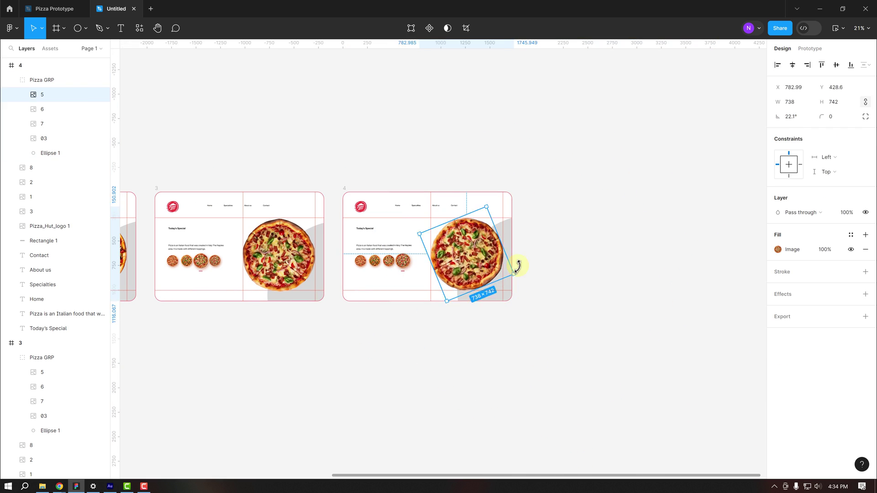
key("ctrl+z")
key("ctrl+z")
Play the prototype and click the thumbnails to confirm the big pizza swaps
key("shift+space")
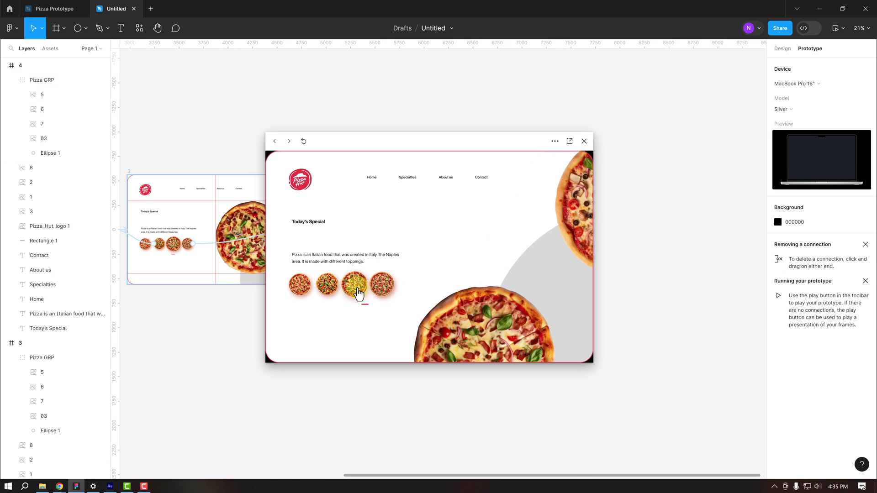
left_click(329, 284)
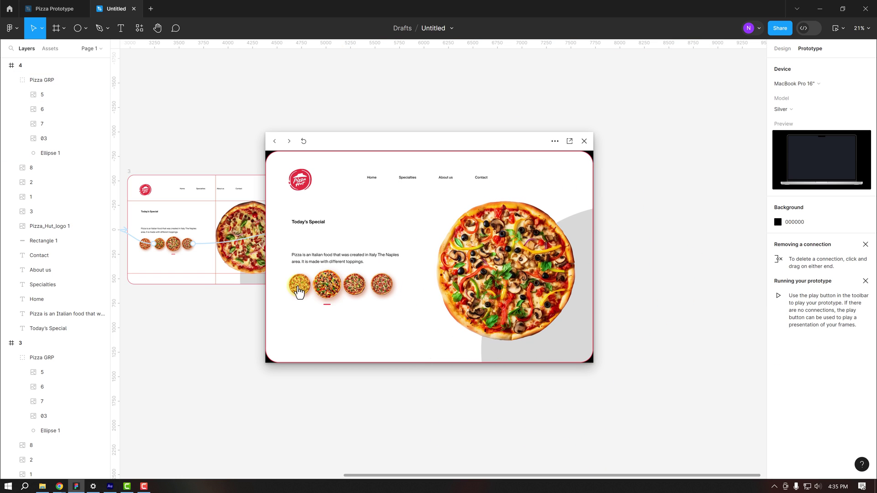
left_click(299, 286)
left_click(330, 288)
left_click(584, 140)
scroll(544, 149, "down", 3)
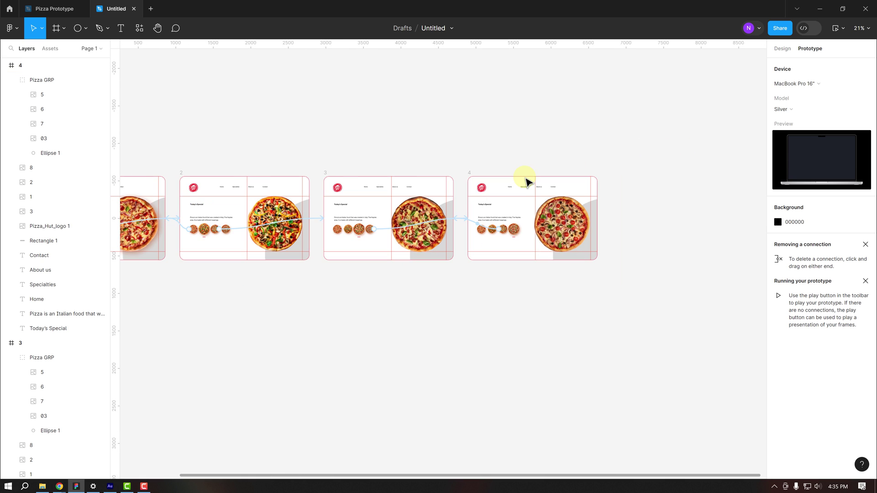
Inspect frame 1's pizza group in the prototype and design panels
scroll(526, 182, "down", 2)
left_click_drag(483, 113, 507, 169)
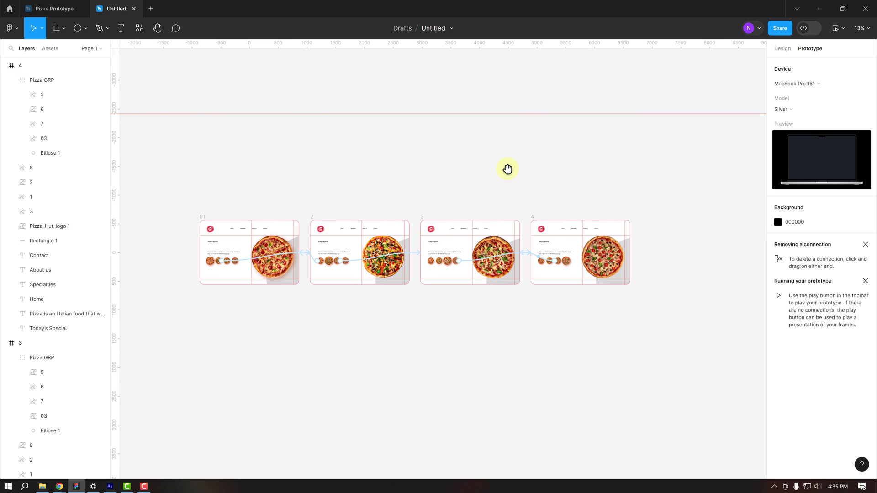
left_click(291, 288)
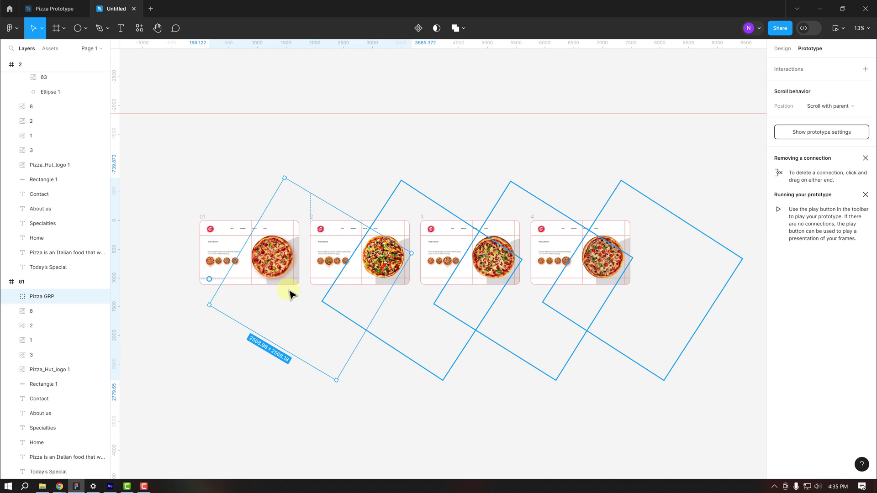
left_click(291, 291)
left_click(291, 293)
left_click(816, 51)
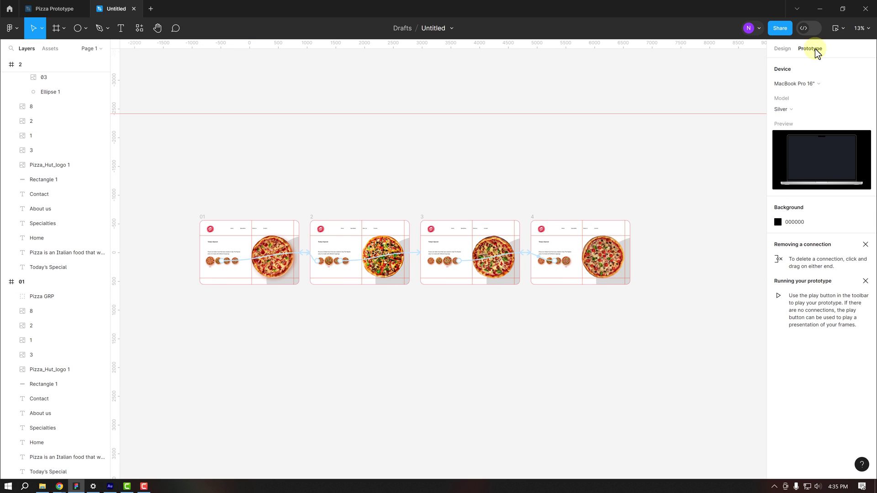
left_click(782, 49)
Hide the Ellipse 1 guide circle in frame 1
left_click(291, 288)
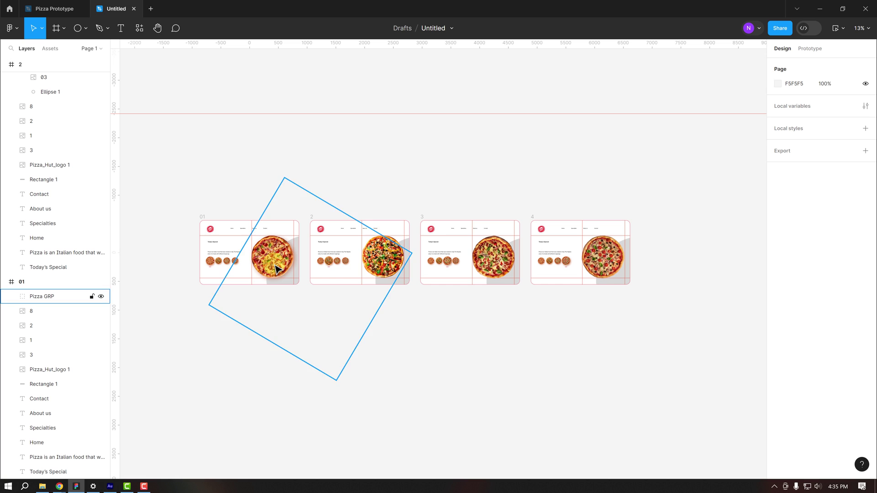
left_click(285, 288)
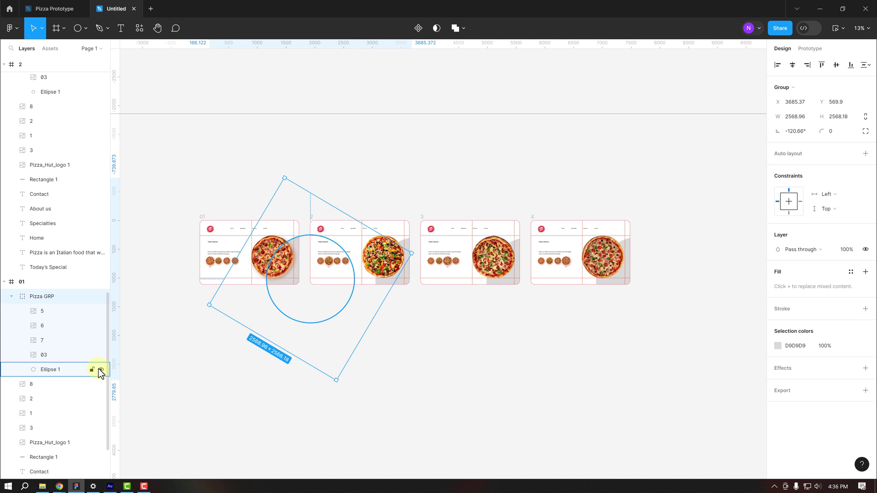
left_click(101, 370)
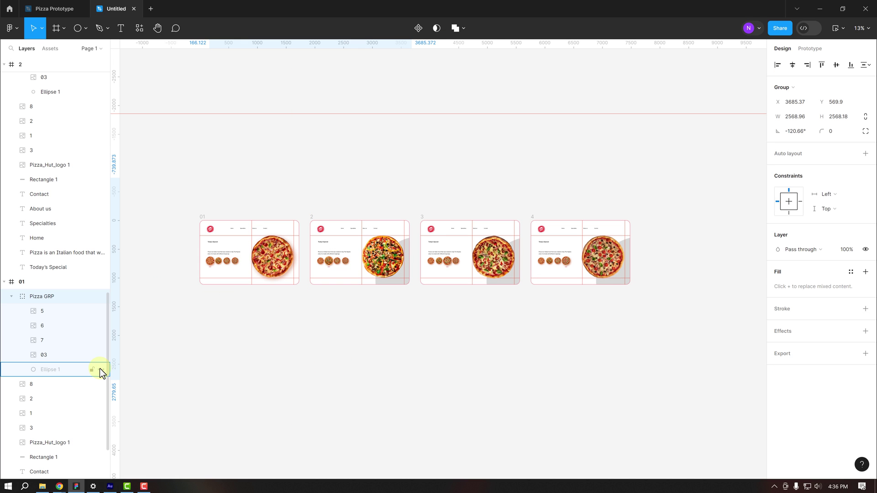
left_click(381, 308)
Inspect frame 1's rotated pizza image 7, at about -173.6°
scroll(382, 307, "up", 3)
scroll(382, 307, "up", 2)
left_click_drag(322, 162, 382, 149)
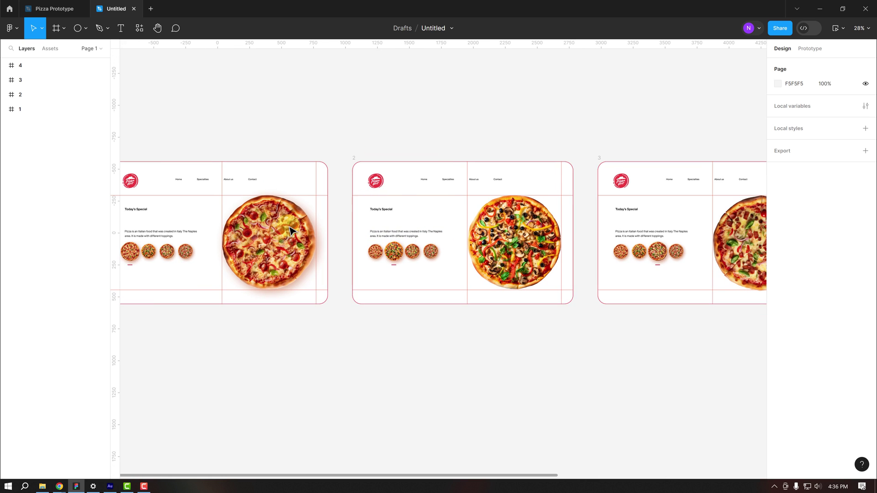
scroll(252, 249, "up", 2)
left_click(284, 274)
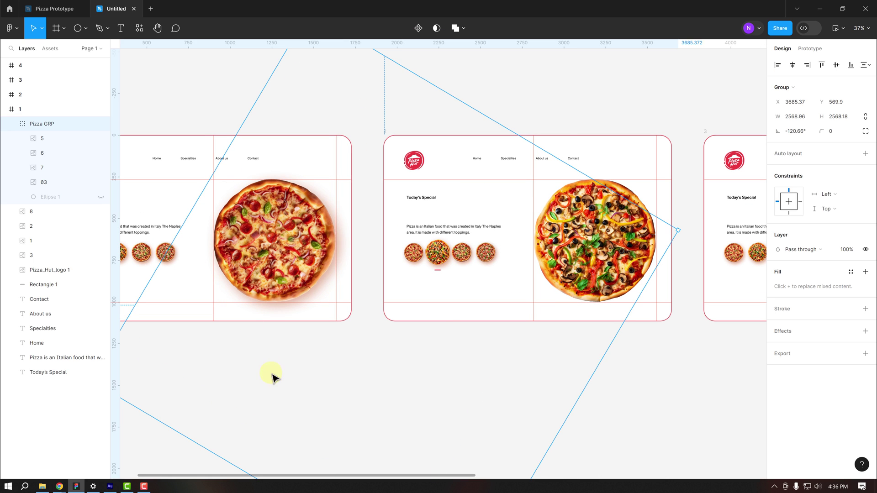
left_click(230, 98)
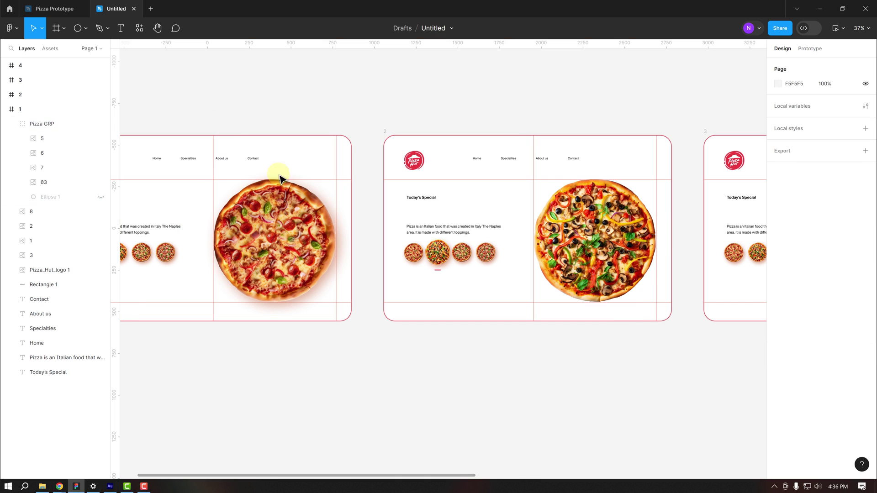
left_click(281, 229)
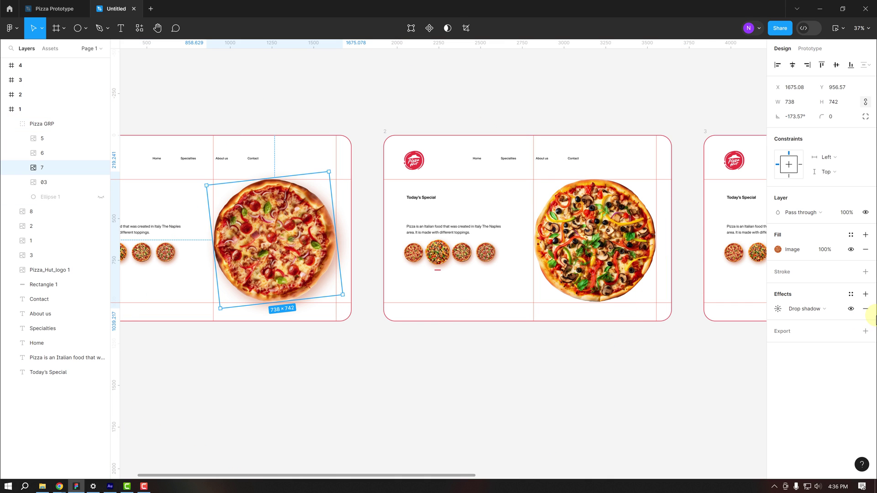
Inspect the rotated pizzas in frame 2 (about 41.9°) and frame 4, then deselect
left_click(604, 271)
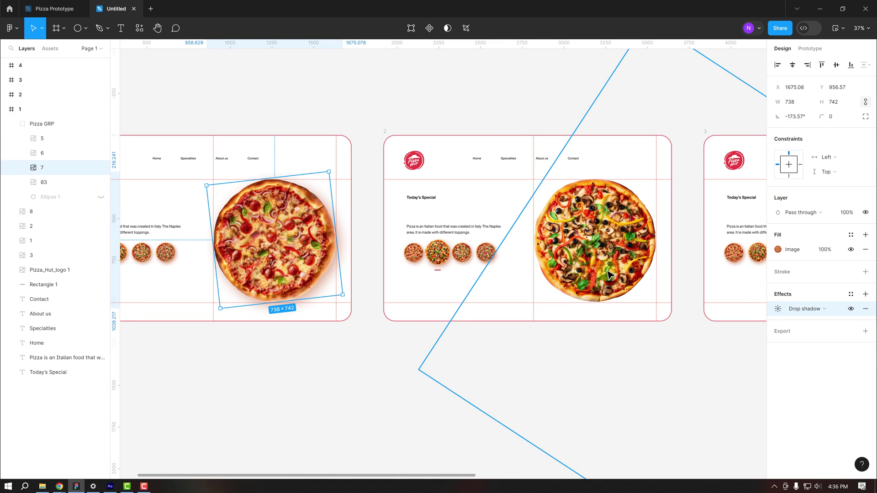
scroll(460, 303, "right", 3)
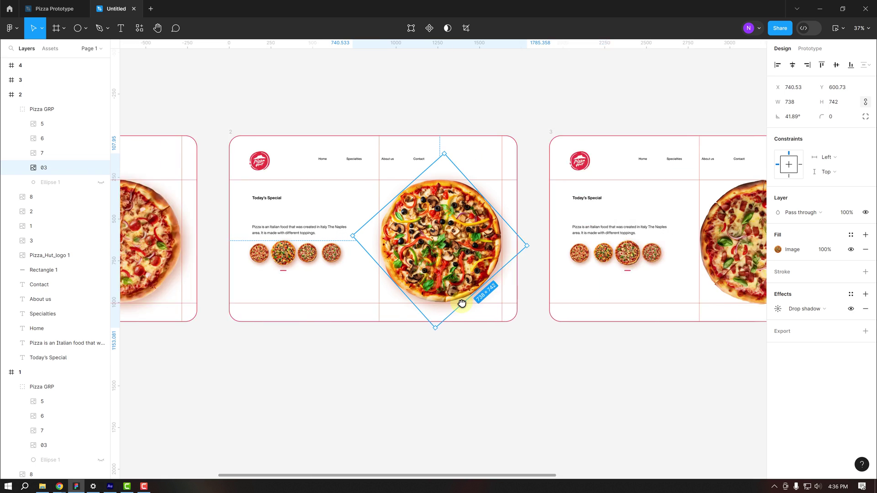
scroll(345, 307, "right", 4)
scroll(502, 292, "right", 5)
left_click(629, 271)
left_click(425, 93)
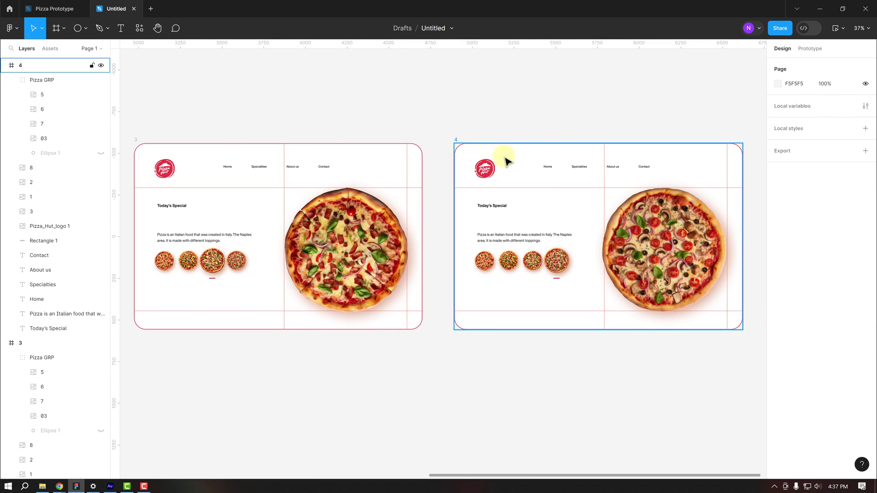
scroll(497, 157, "down", 3)
key("shift+r")
scroll(497, 155, "down", 3)
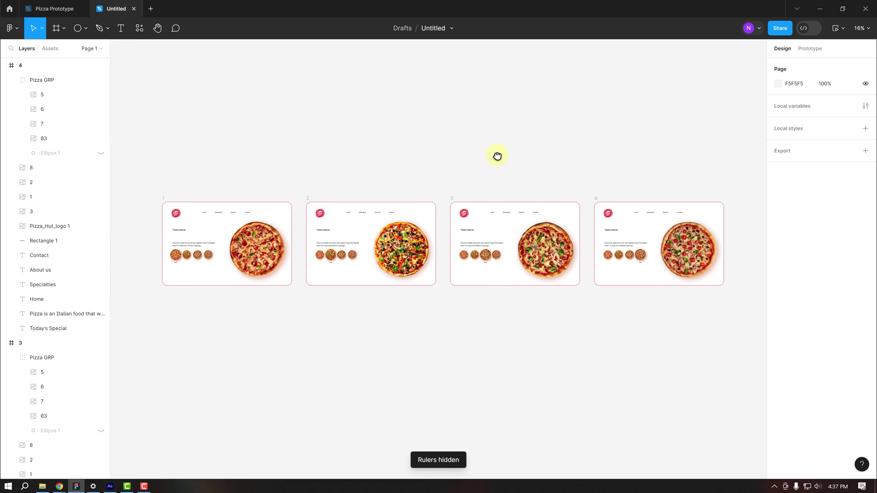
scroll(501, 177, "up", 1)
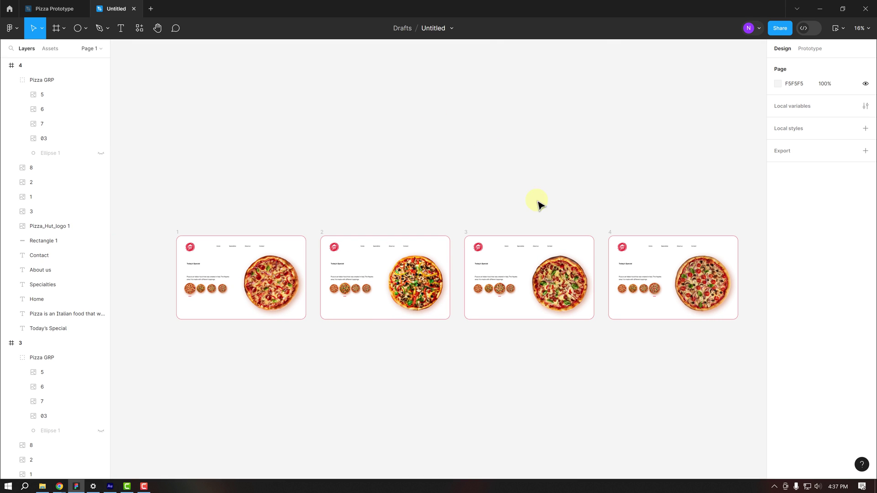
left_click(814, 50)
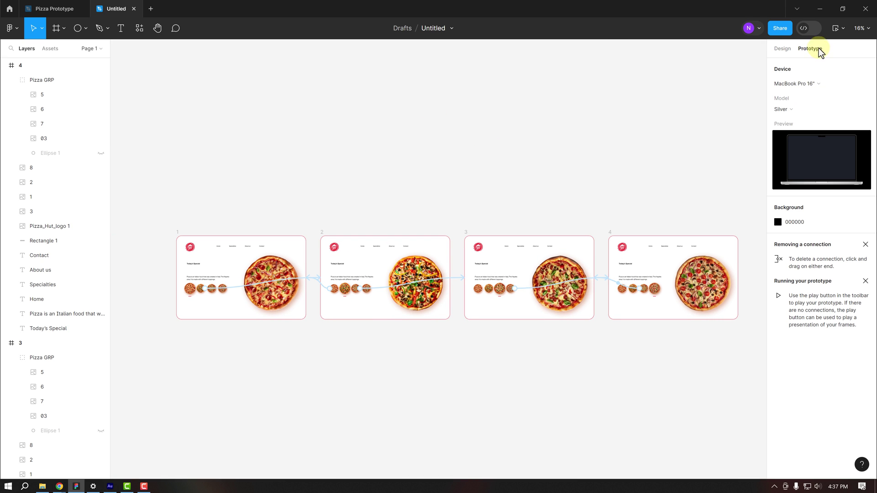
left_click(836, 28)
left_click(358, 285)
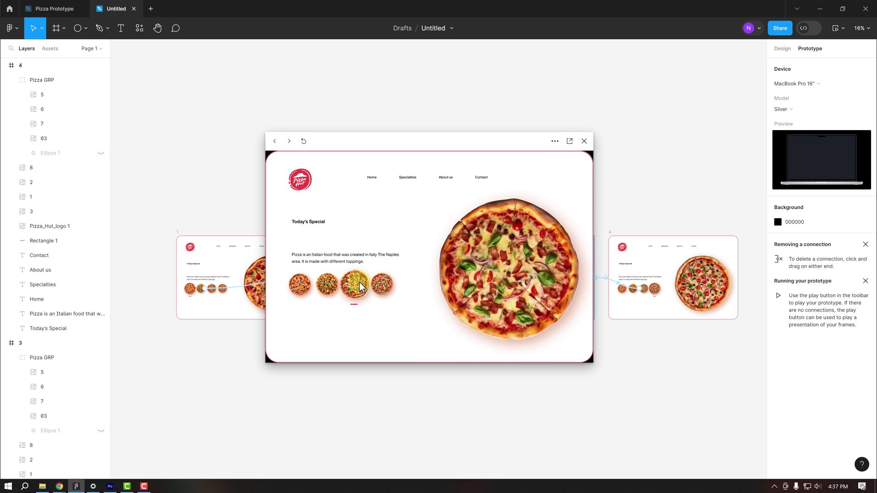
left_click(359, 285)
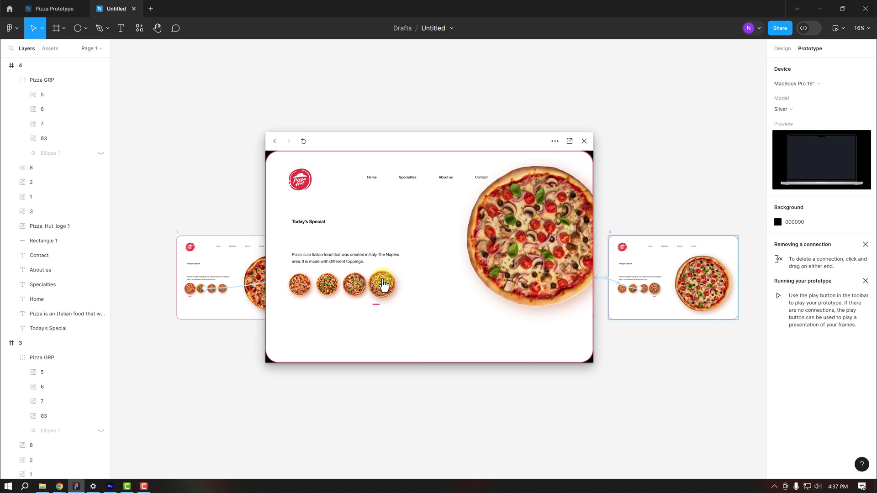
left_click(358, 285)
left_click(326, 287)
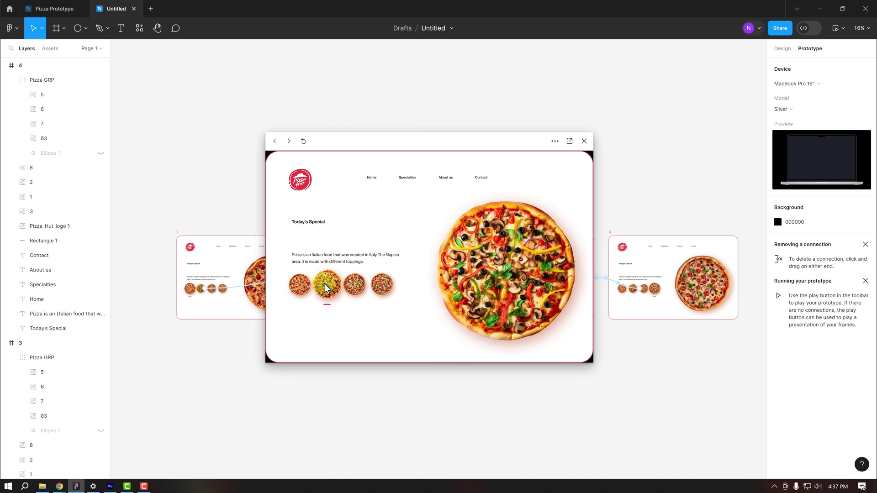
left_click(584, 141)
left_click(780, 50)
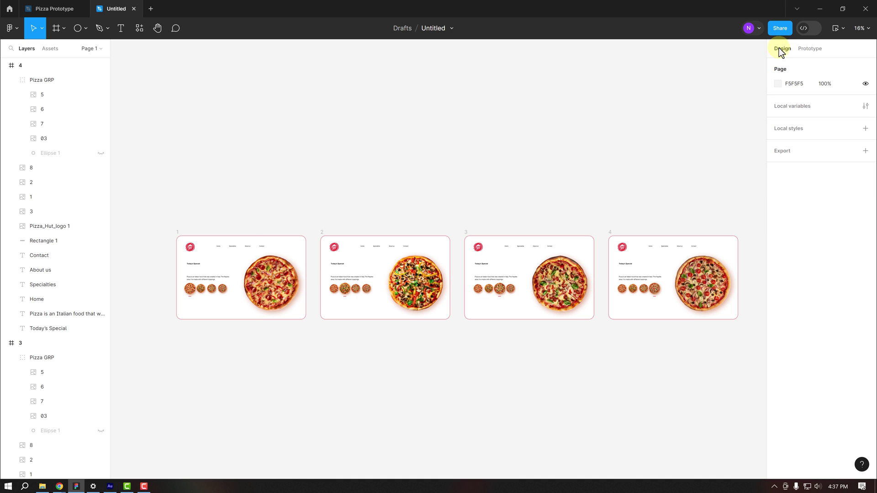
scroll(235, 276, "up", 2)
scroll(236, 276, "up", 2)
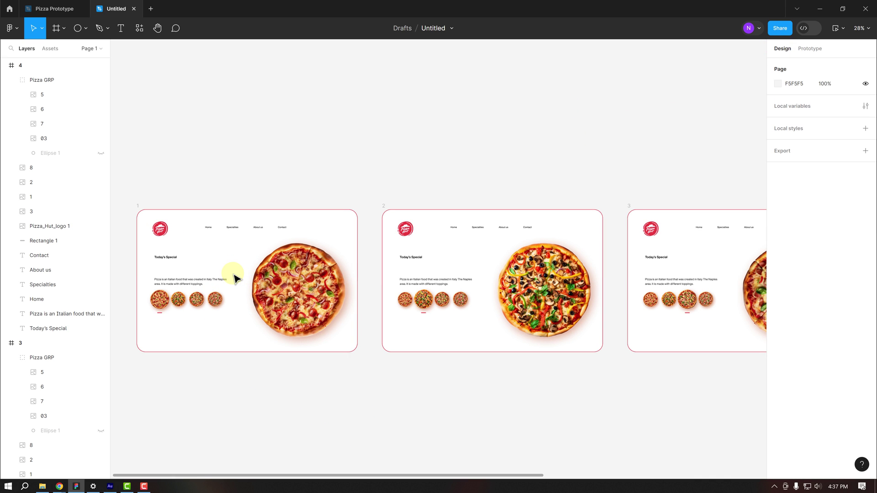
left_click_drag(210, 178, 327, 167)
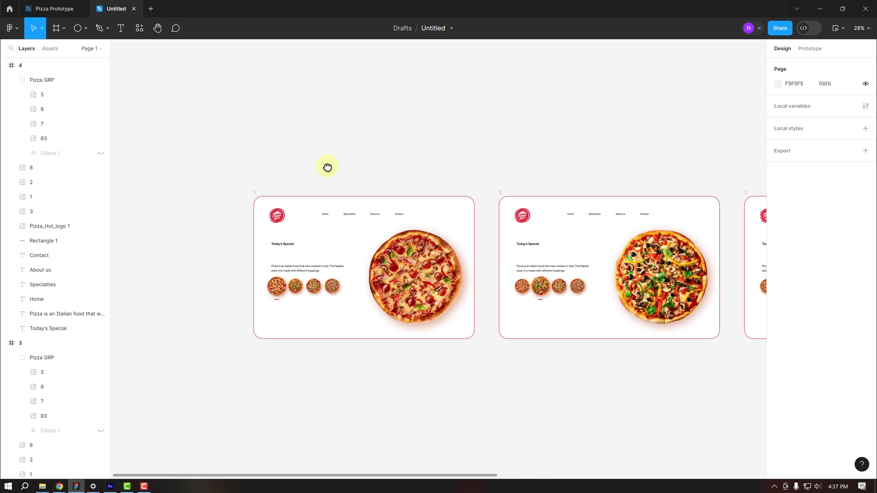
left_click(55, 9)
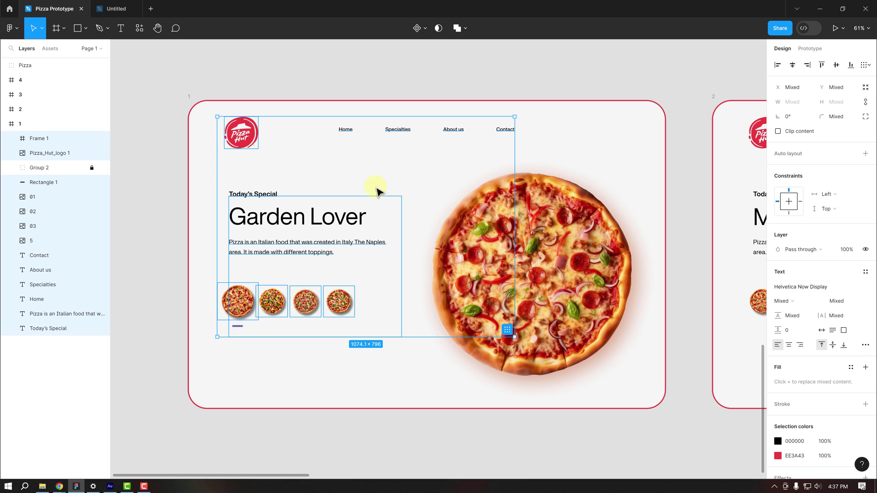
left_click(364, 74)
left_click(835, 27)
left_click(317, 299)
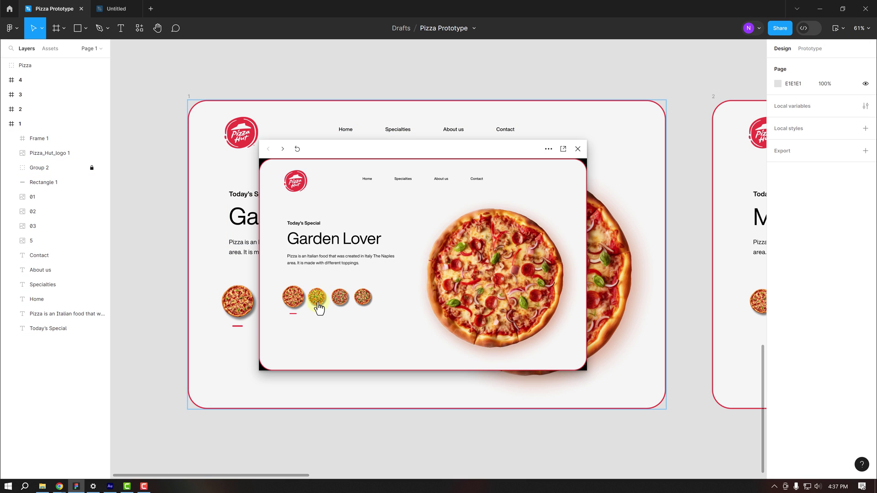
left_click(339, 304)
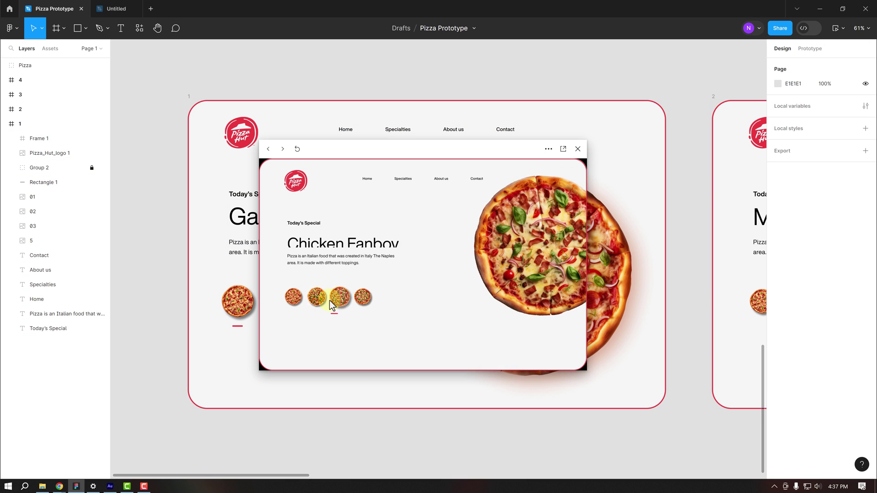
left_click(292, 297)
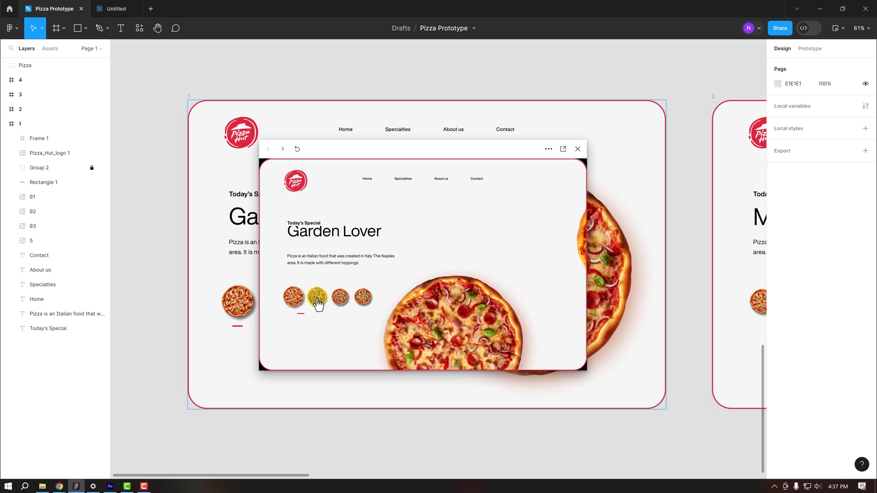
left_click(320, 304)
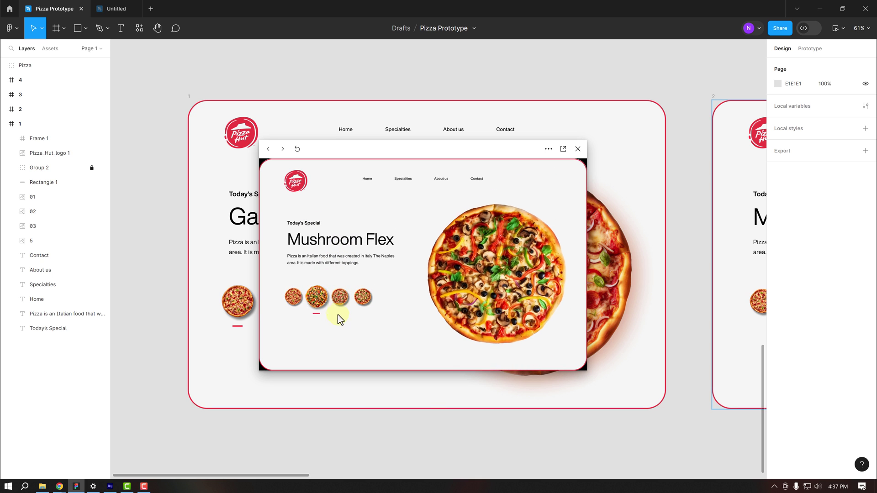
left_click(339, 302)
left_click(340, 303)
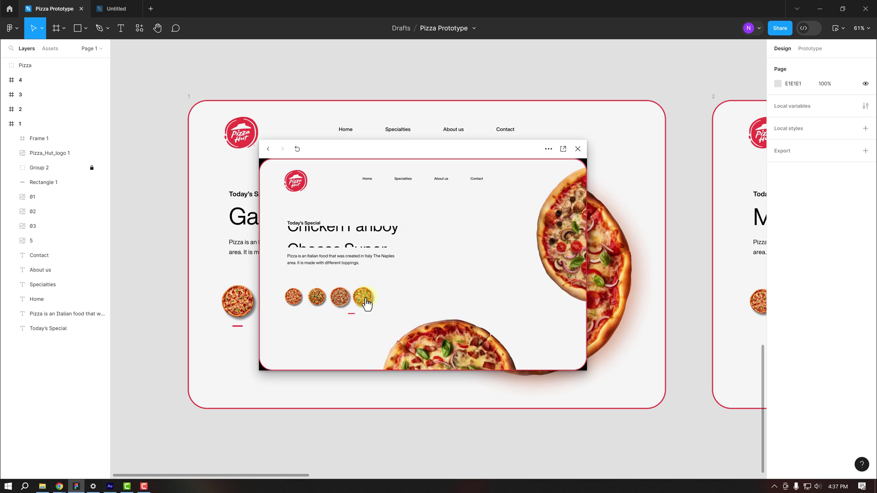
left_click(341, 302)
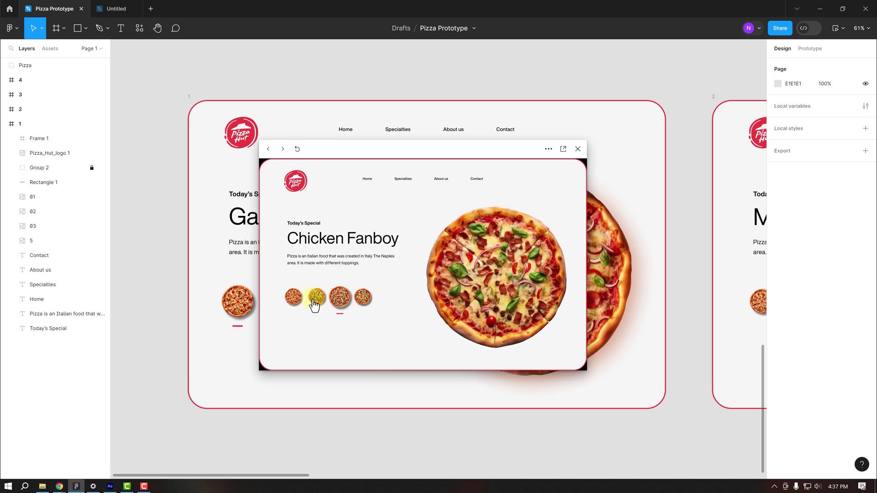
left_click(294, 300)
left_click(372, 296)
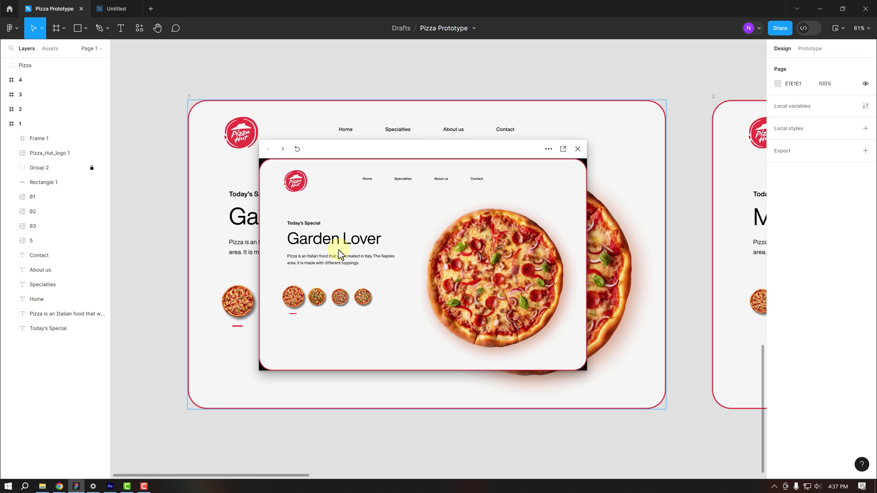
key("ctrl+Tab")
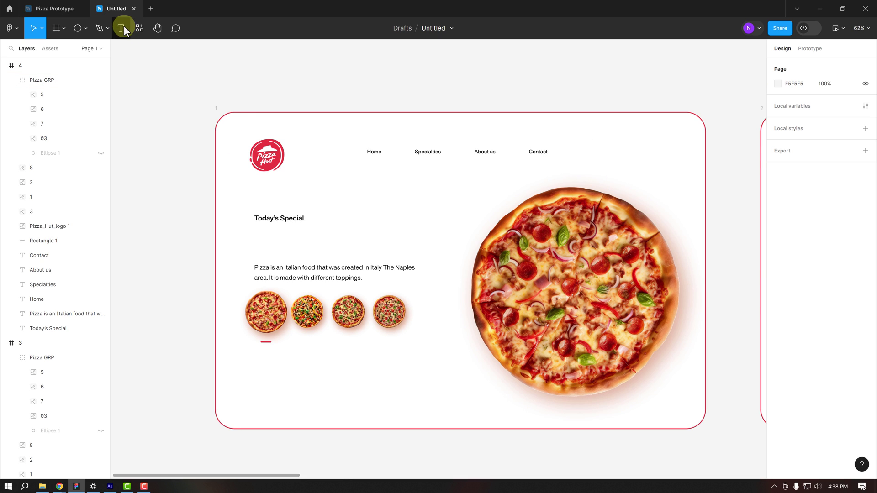
Add a 'Garden Lover' text heading on frame 1, just below Today's Special
left_click(121, 28)
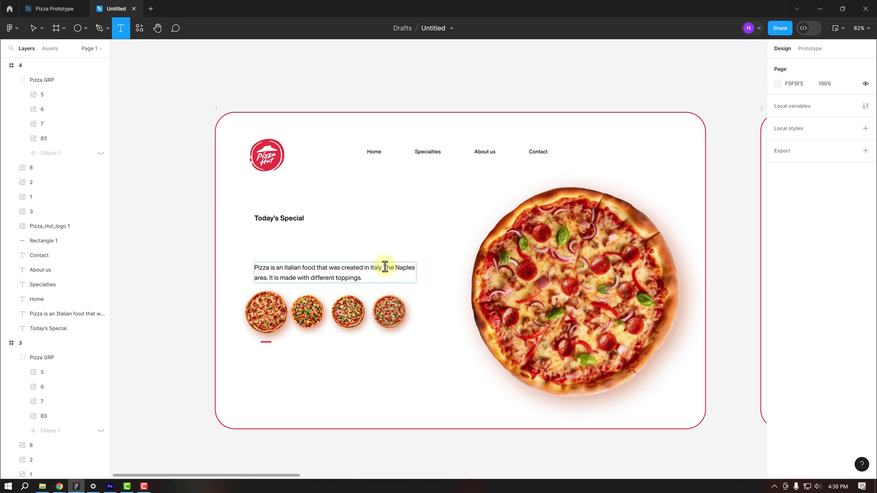
left_click(350, 203)
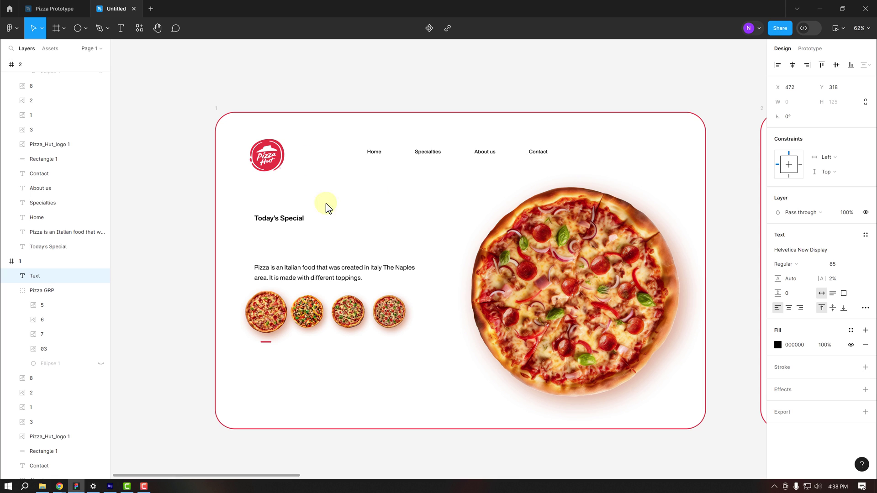
type("Garden Lover")
key("Escape")
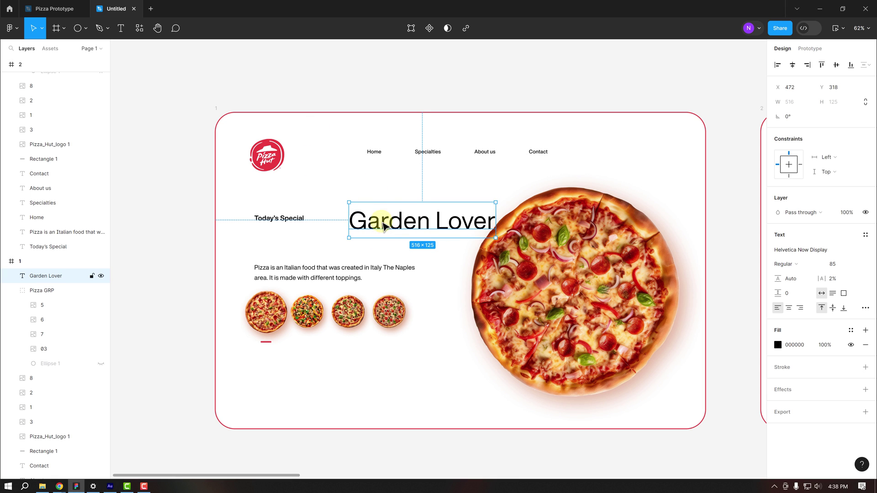
mouse_move(383, 225)
left_mouse_down()
mouse_move(270, 244)
mouse_move(288, 248)
left_mouse_up()
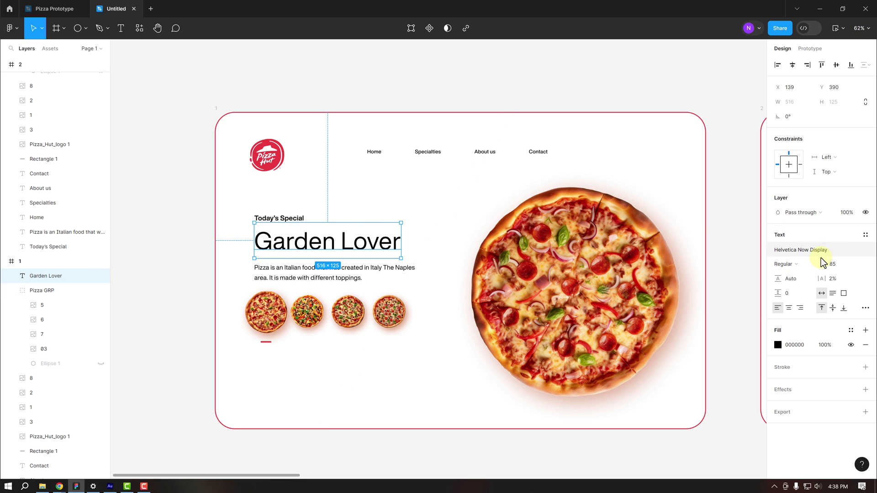
Add a Mushroom Flex line below Garden Lover in the heading
scroll(308, 243, "up", 3)
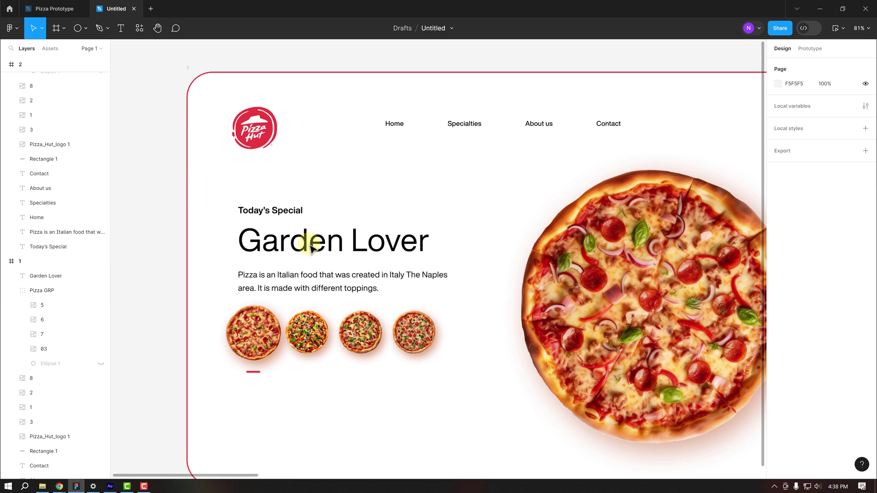
scroll(304, 242, "up", 2)
scroll(332, 259, "down", 3)
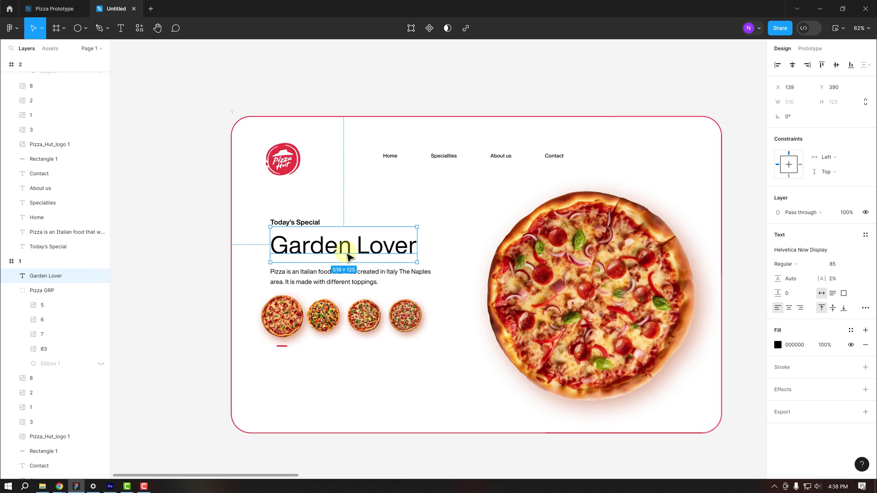
scroll(342, 254, "down", 3)
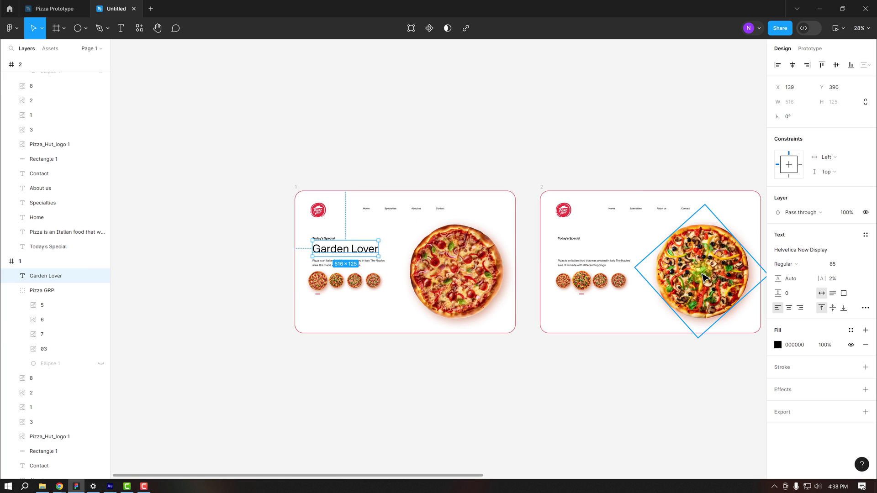
scroll(397, 272, "up", 3)
scroll(238, 246, "up", 3)
double_click(389, 241)
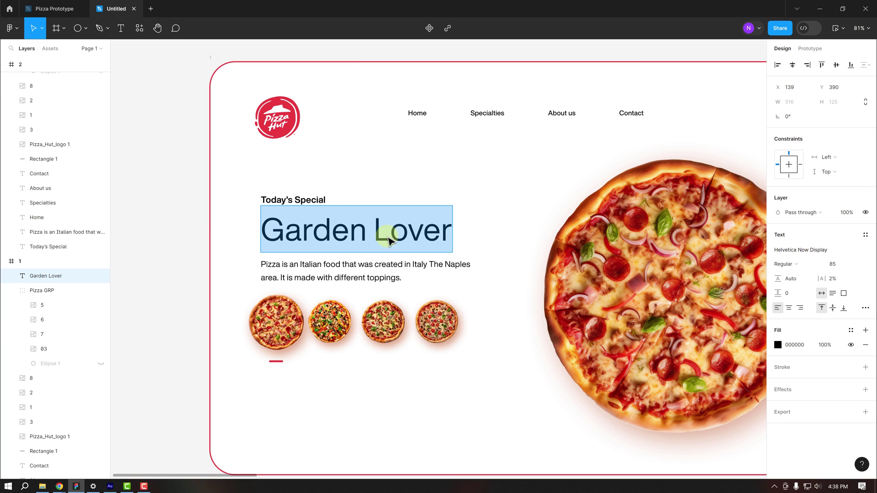
left_click(448, 233)
key("Return")
type("Mushroom Flex")
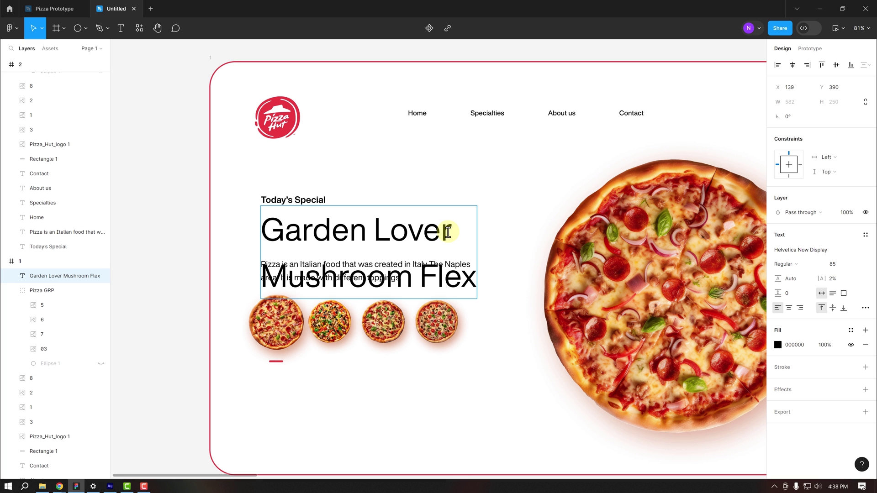
key("Return")
Add 'Chicken Fanboy' and 'Cheese Super' lines, checking names in the Pizza Prototype file
left_click(55, 8)
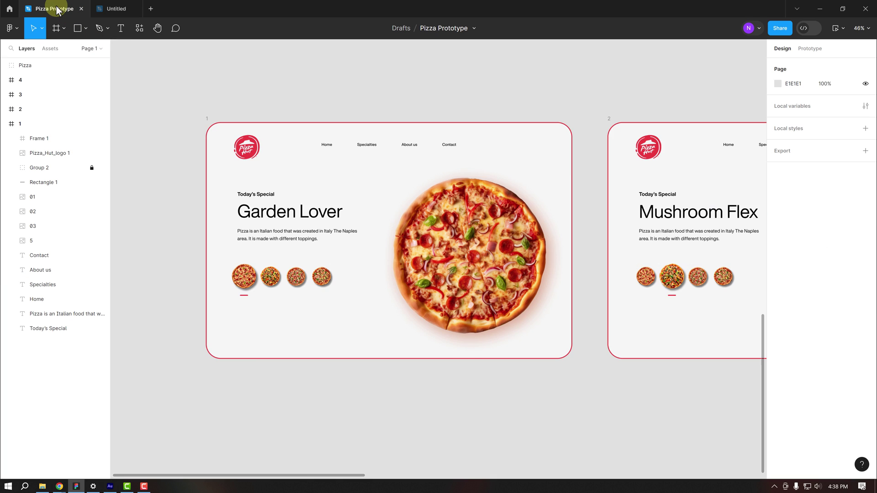
left_click(116, 8)
type("Chicken Fanboy")
key("Return")
type("Chee")
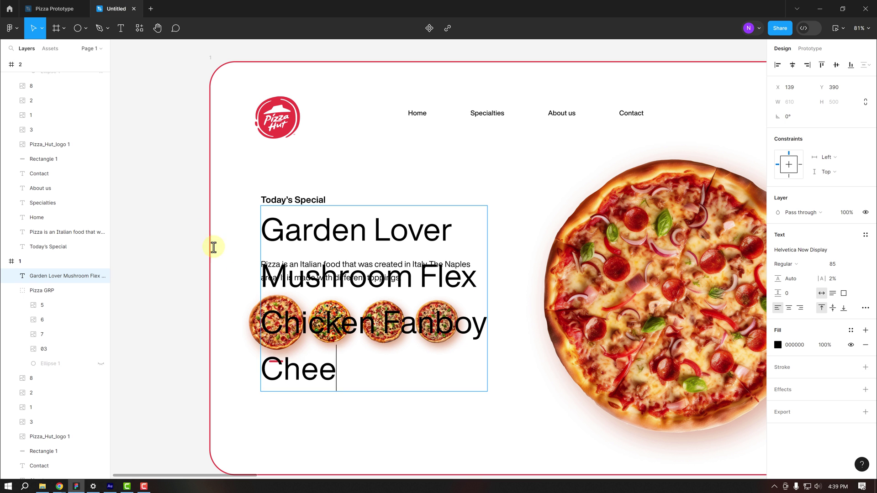
type("se Super")
key("Escape")
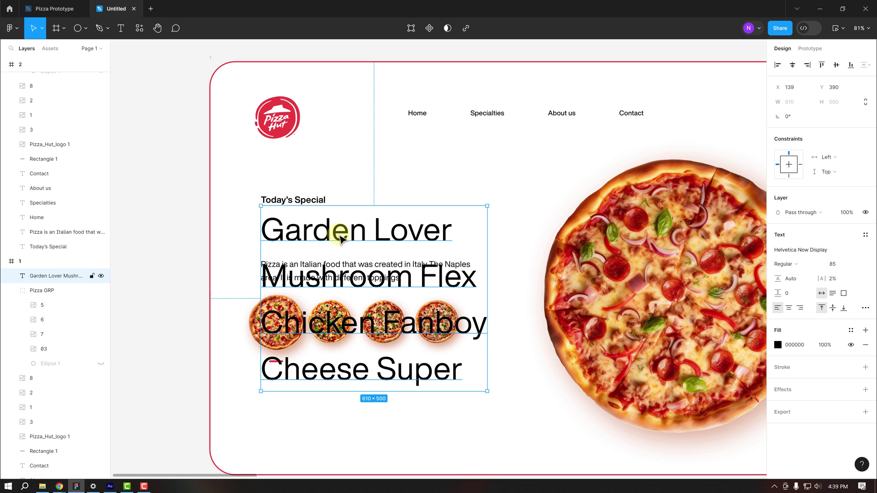
Wrap the heading in a frame one line tall with Clip content on
right_click(340, 237)
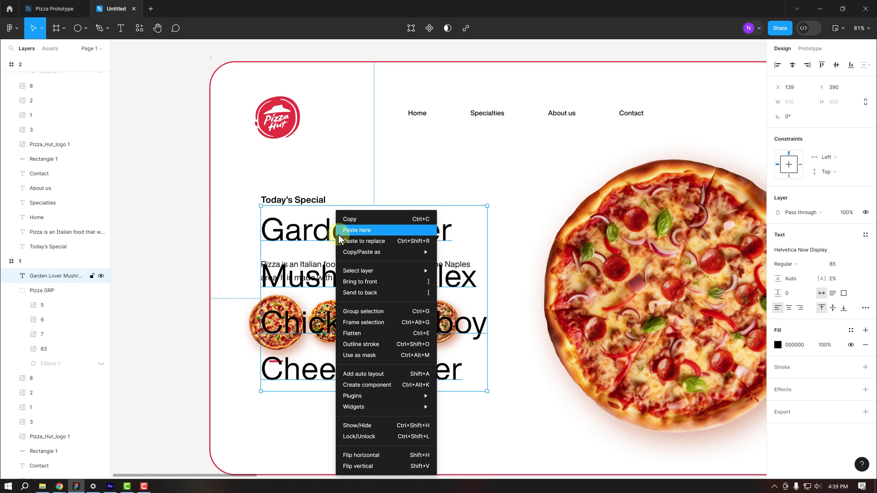
left_click(377, 325)
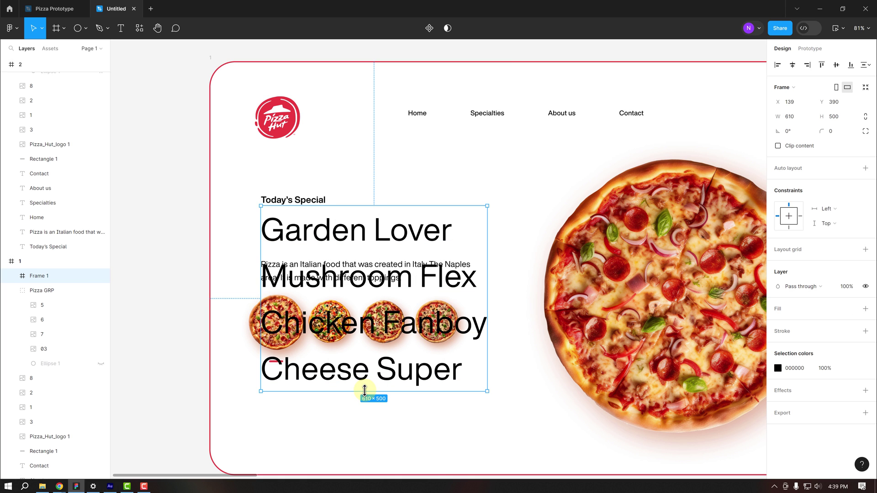
left_click_drag(365, 389, 365, 253)
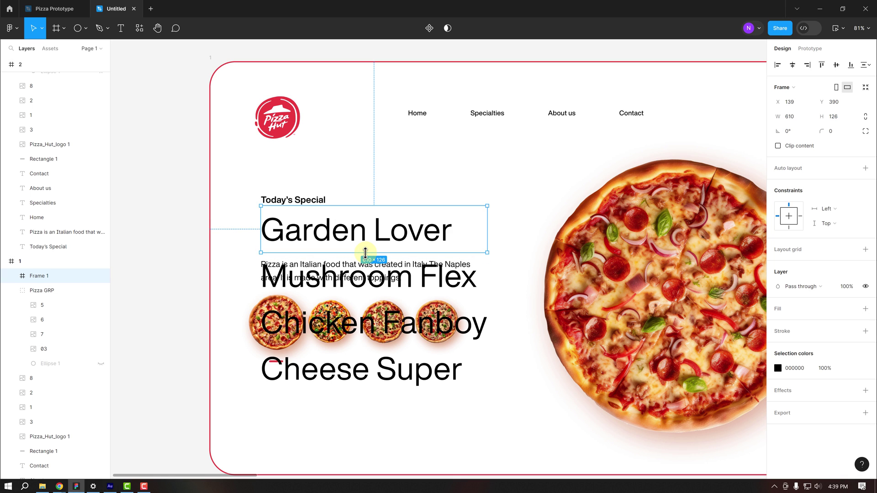
left_click(778, 146)
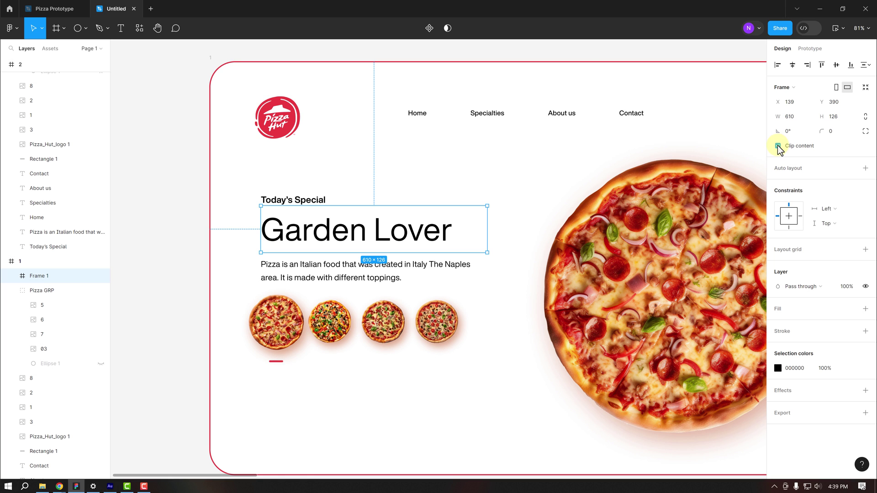
left_click(169, 244)
Copy the Garden Lover frame into frame 2 and nudge its names to Mushroom Flex
scroll(164, 240, "down", 3)
left_click(267, 243)
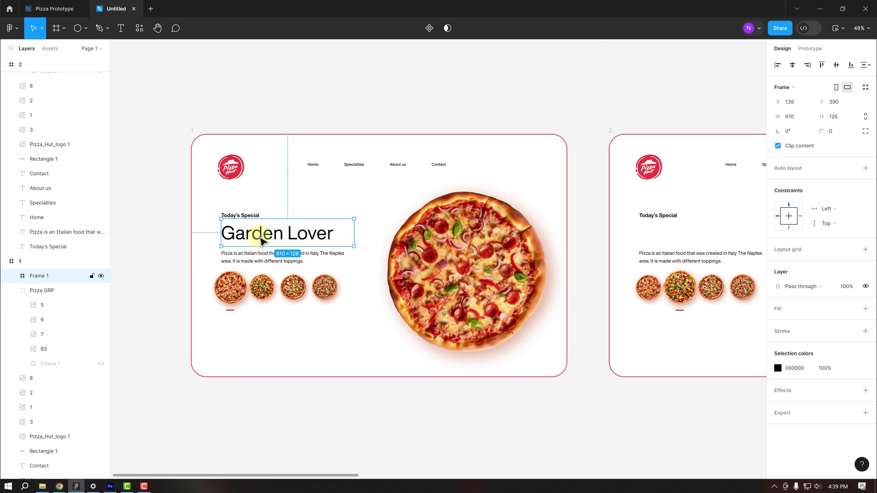
left_click_drag(264, 240, 678, 238)
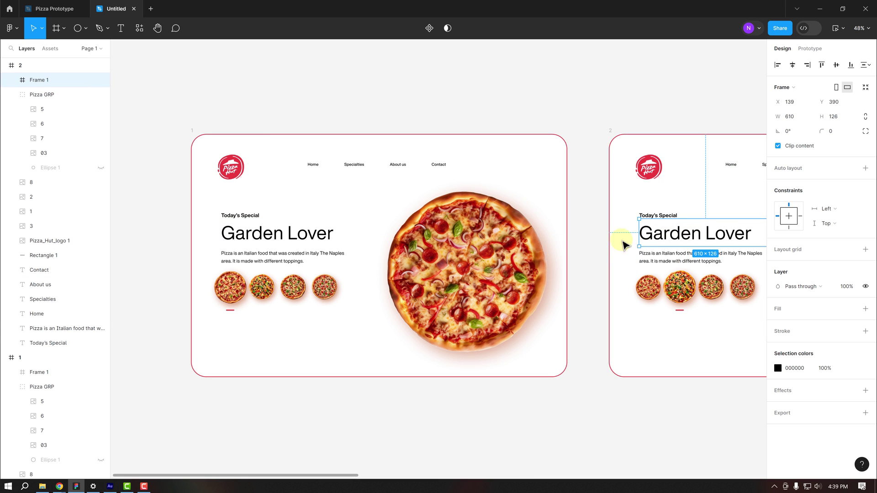
scroll(717, 249, "up", 5)
left_click_drag(587, 253, 460, 245)
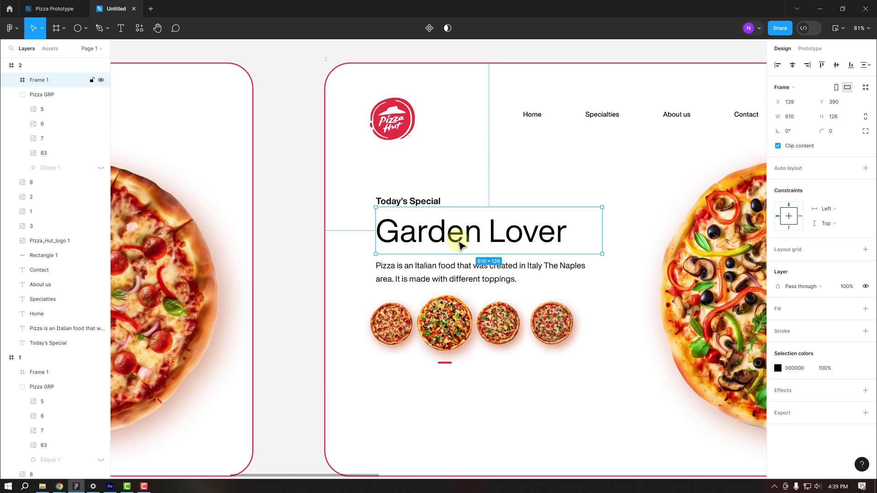
double_click(448, 237)
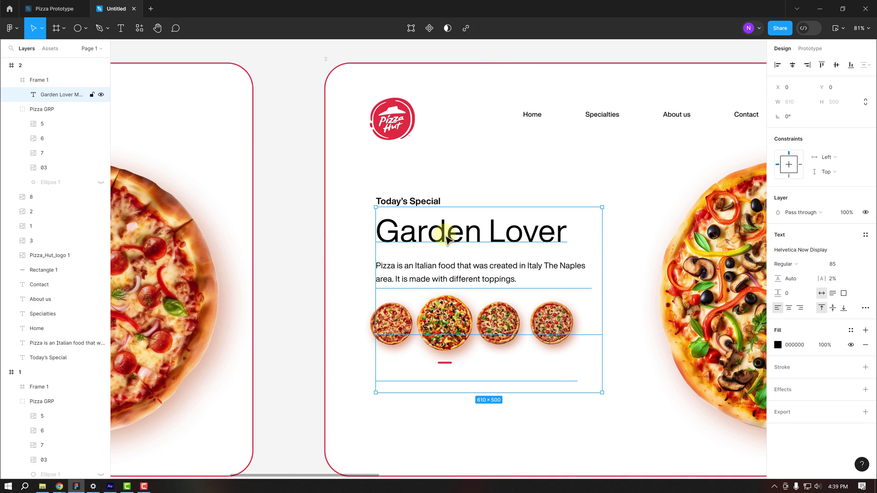
key("Up")
key("Up")
key("Up")
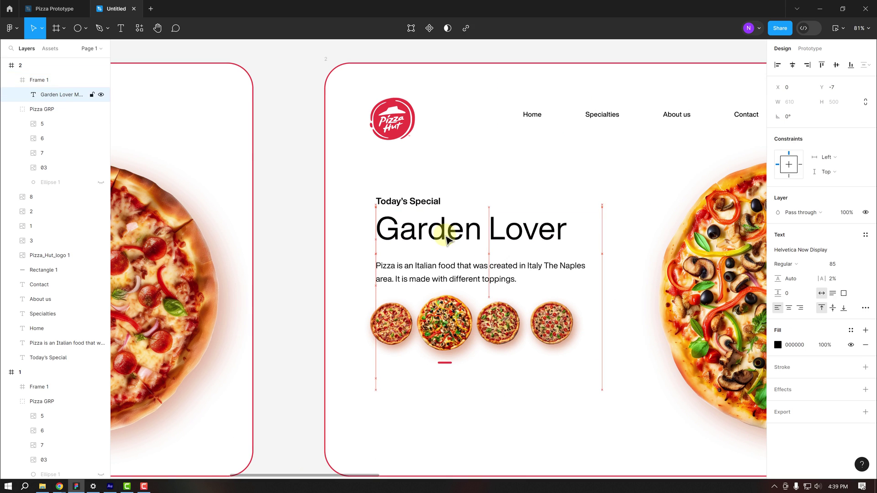
key("Up")
key("Up")
key("Up")
key("Up")
key("Up")
key("Up")
key("Up")
key("Up")
key("Up")
key("Up")
key("Up")
key("Up")
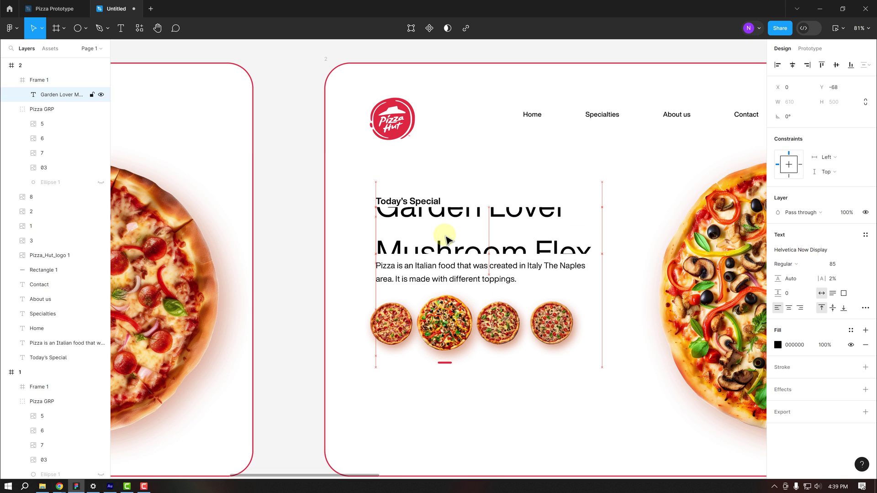
key("Up")
key("Up")
key("Up")
key("Up")
key("Up")
key("Up")
key("Up")
key("Up")
key("Up")
key("Up")
key("Up")
key("Up")
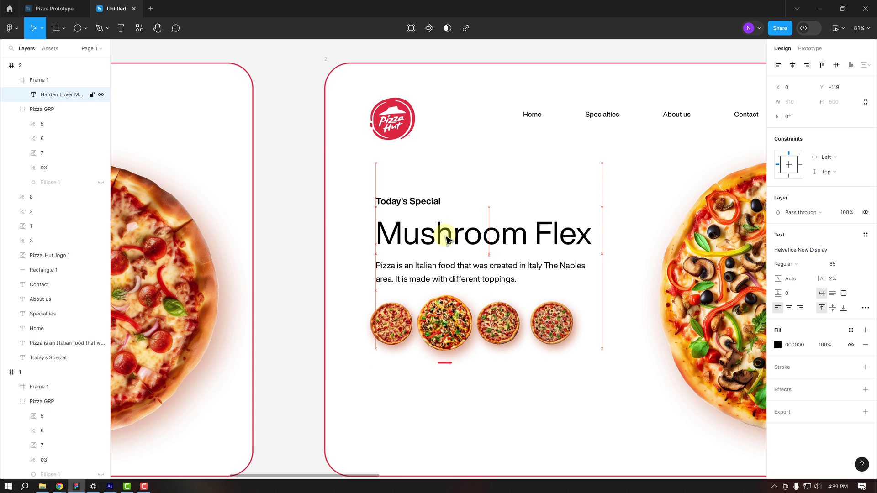
Delete the copied Mushroom Flex heading from frame 2
left_click(348, 239)
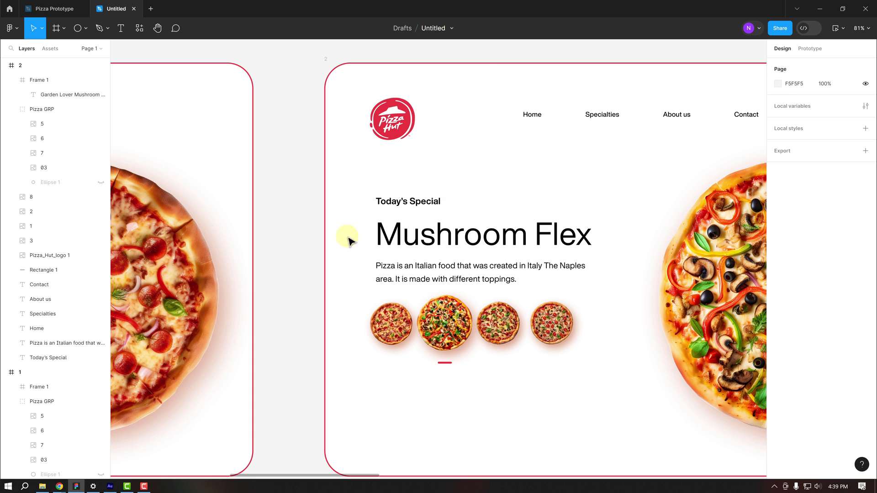
left_click(427, 245)
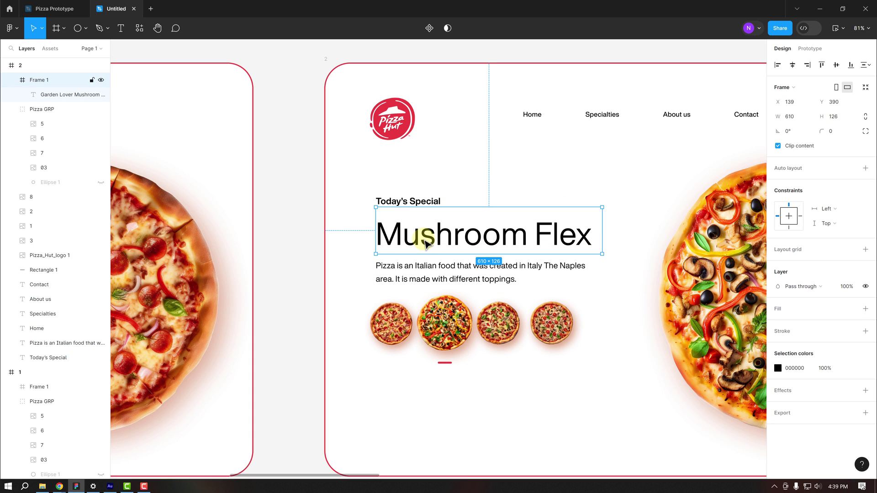
key("Delete")
scroll(305, 223, "down", 5)
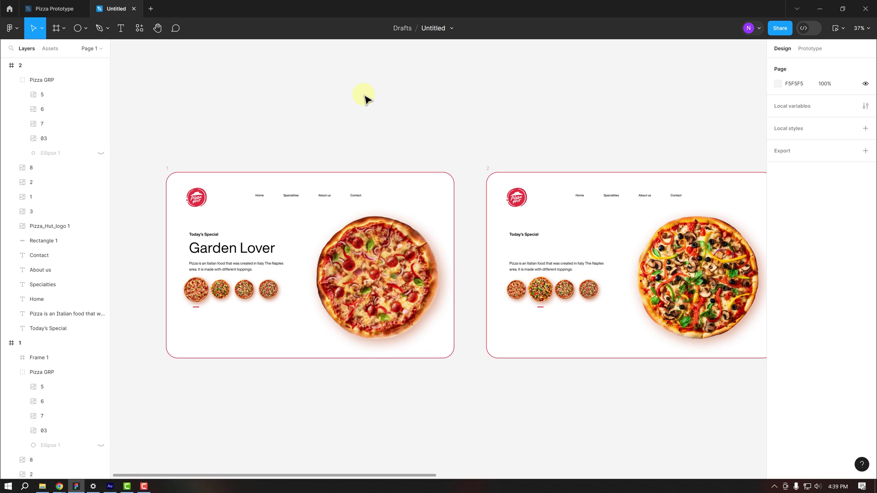
Show rulers and drag horizontal guides across the frames at about 484–485
key("shift+r")
left_click_drag(210, 46, 215, 254)
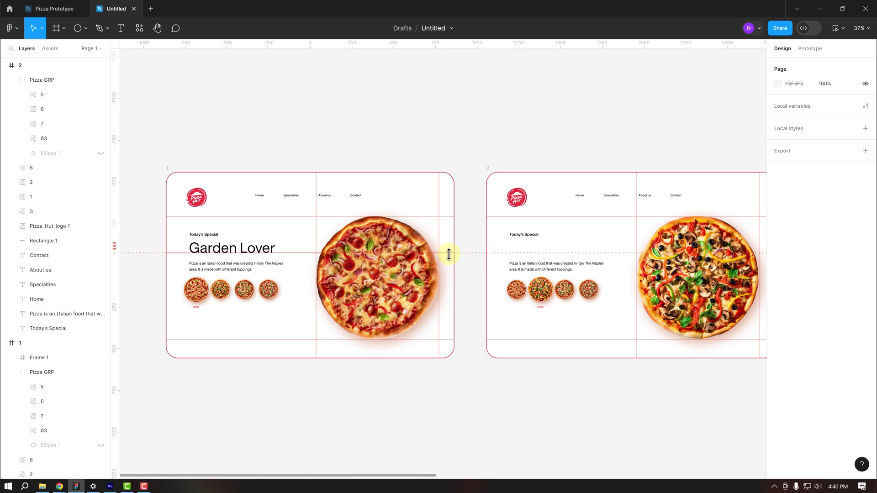
left_click_drag(468, 47, 509, 253)
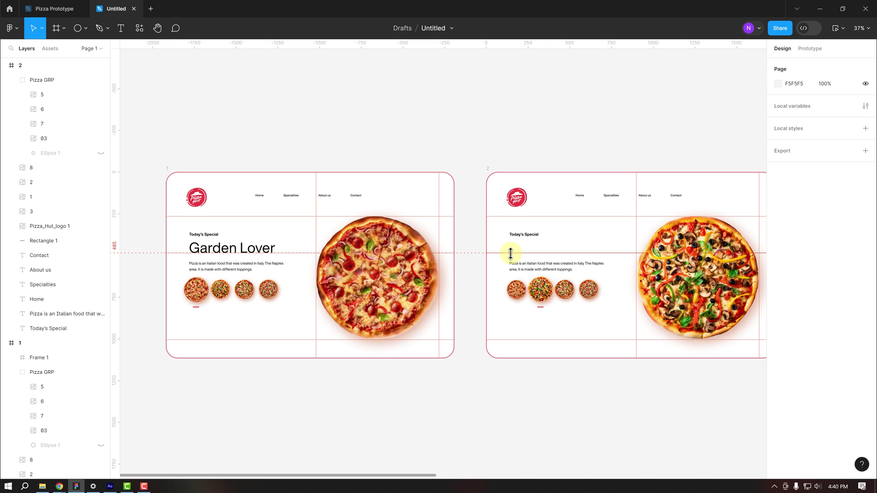
Delete the horizontal guide, dragging it off the canvas
scroll(507, 247, "right", 1)
scroll(506, 243, "right", 5)
left_click_drag(499, 43, 508, 249)
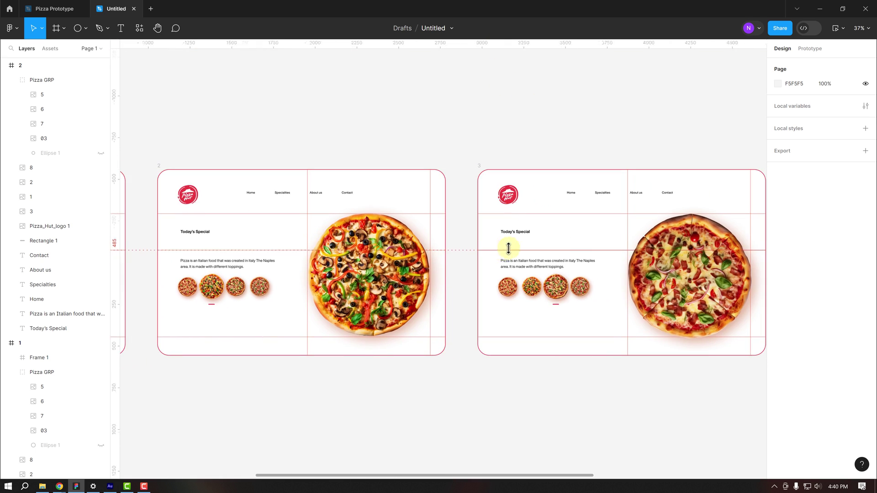
scroll(509, 249, "right", 5)
left_click(504, 247)
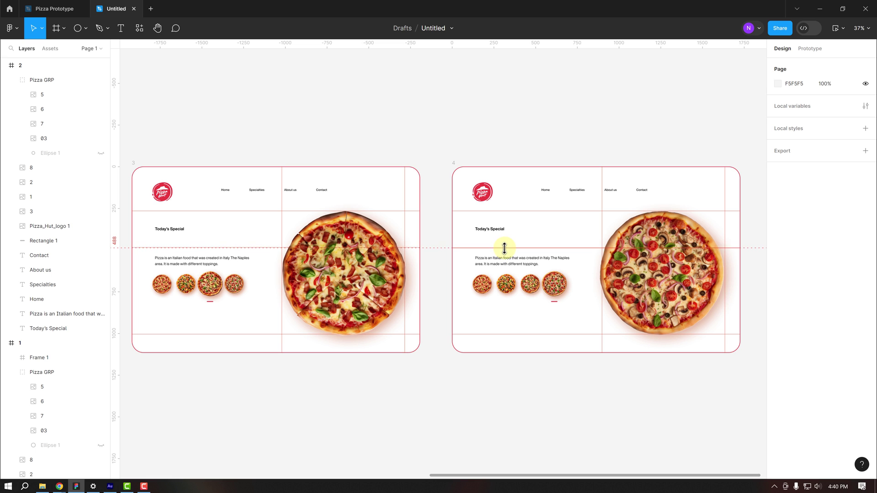
key("Delete")
scroll(358, 204, "down", 3, "ctrl")
left_click_drag(282, 141, 646, 173)
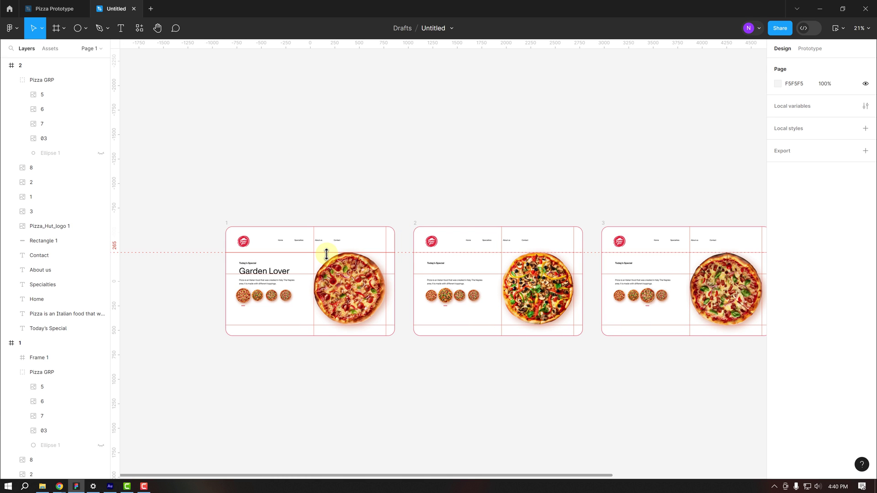
scroll(326, 254, "up", 2, "ctrl")
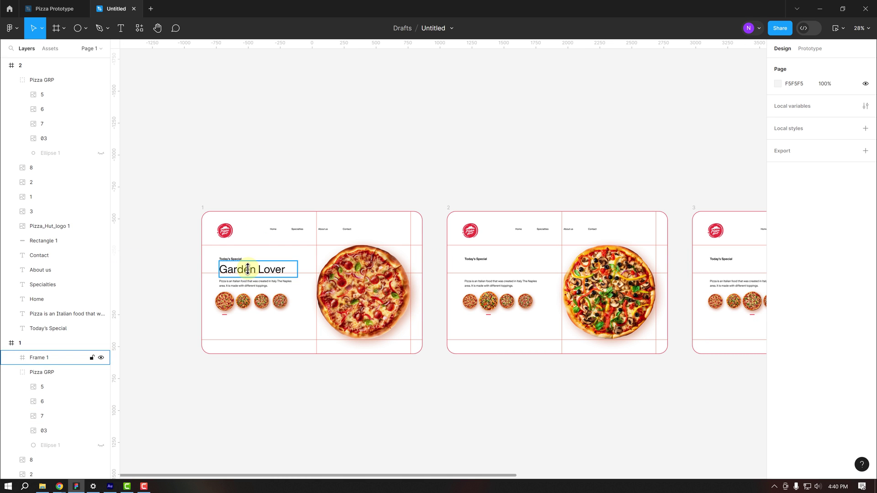
Alt-drag the Garden Lover heading into frame 2 and nudge its names up to Mushroom Flex
left_click(249, 270)
left_click_drag(249, 271, 496, 272, "alt")
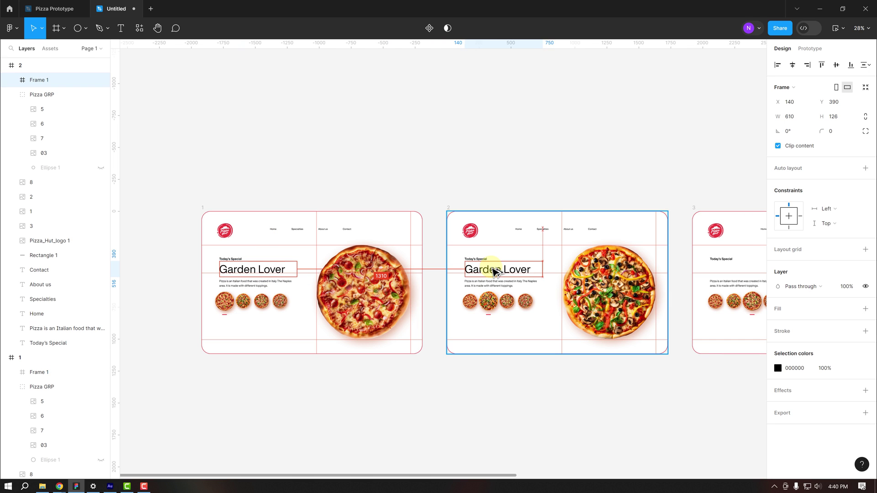
scroll(580, 272, "up", 5, "ctrl")
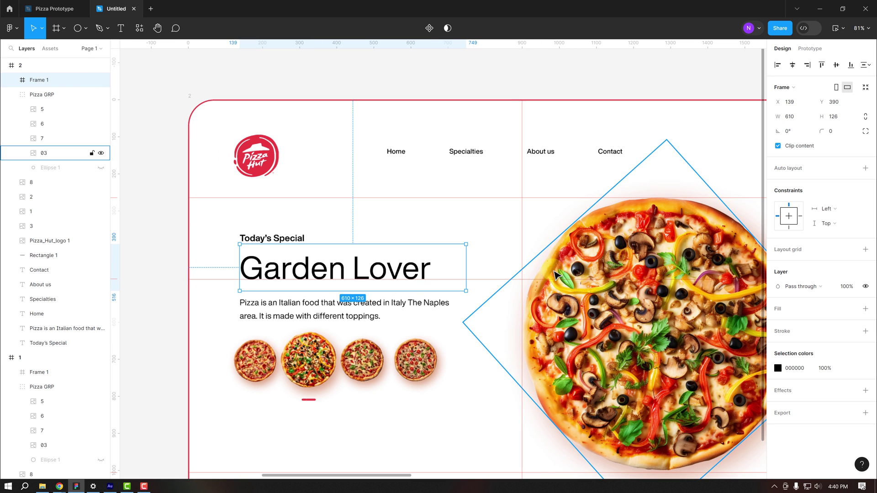
double_click(320, 271)
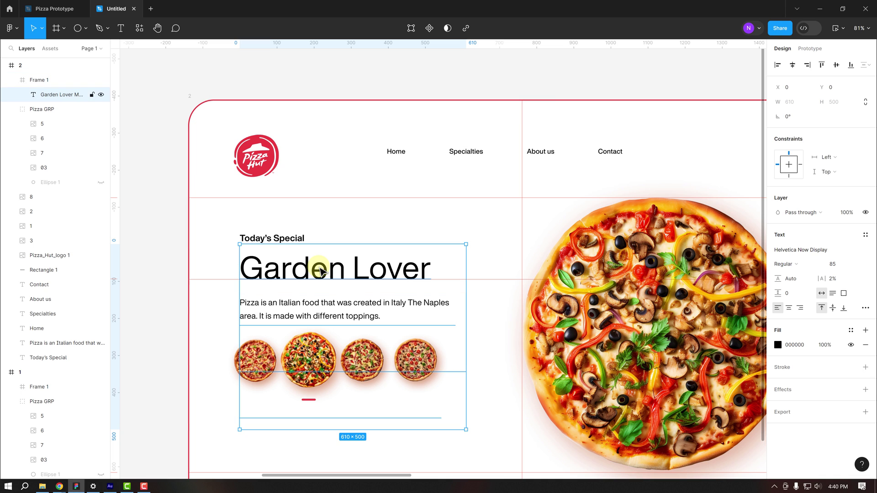
key("Up")
key("Up")
key("Up")
key("Up")
key("Up")
key("Up")
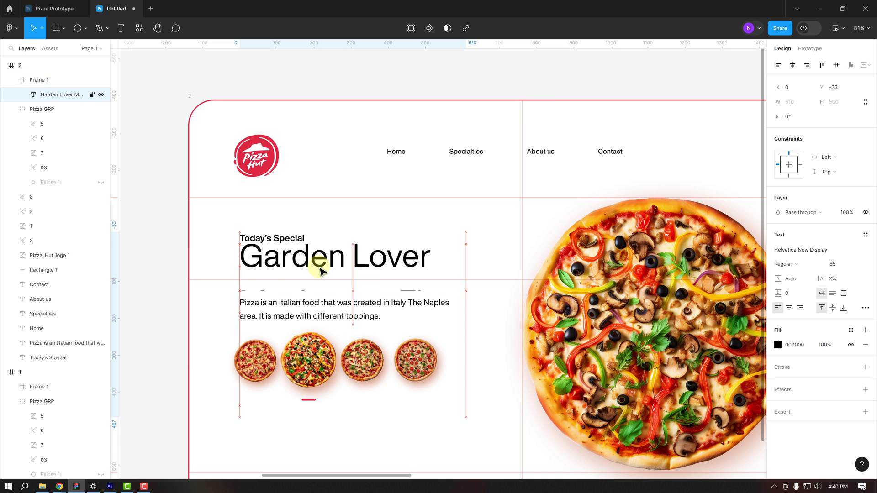
key("Up")
key("Up")
key("Up")
key("Up")
key("Up")
key("Up")
key("Up")
key("Up")
key("Up")
key("Up")
key("Up")
key("Up")
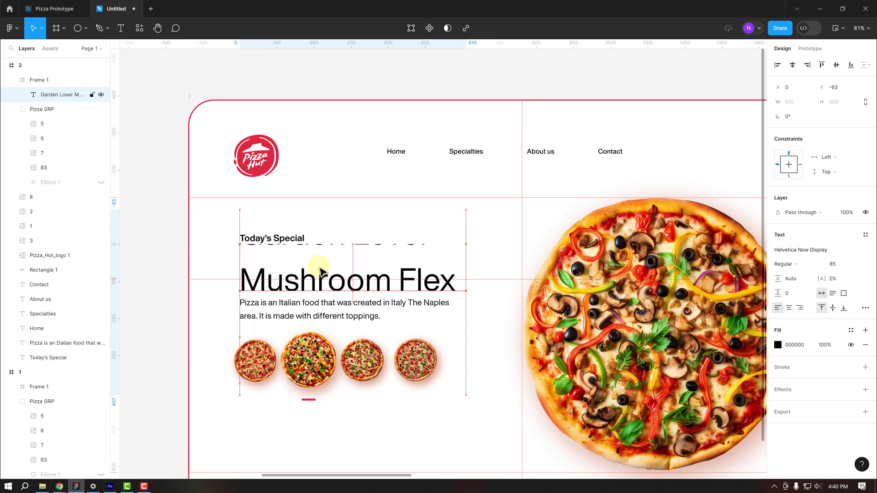
key("Up")
key("Up")
key("Up")
key("Up")
key("Up")
key("Up")
key("Up")
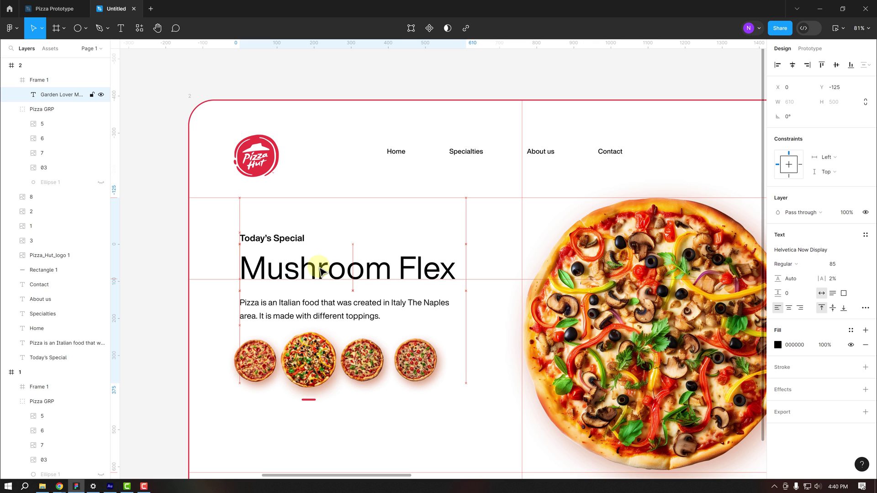
scroll(313, 261, "down", 5)
Copy the heading into frame 3 and shift its names up to Chicken Fanboy
scroll(329, 137, "right", 3)
left_click(329, 137)
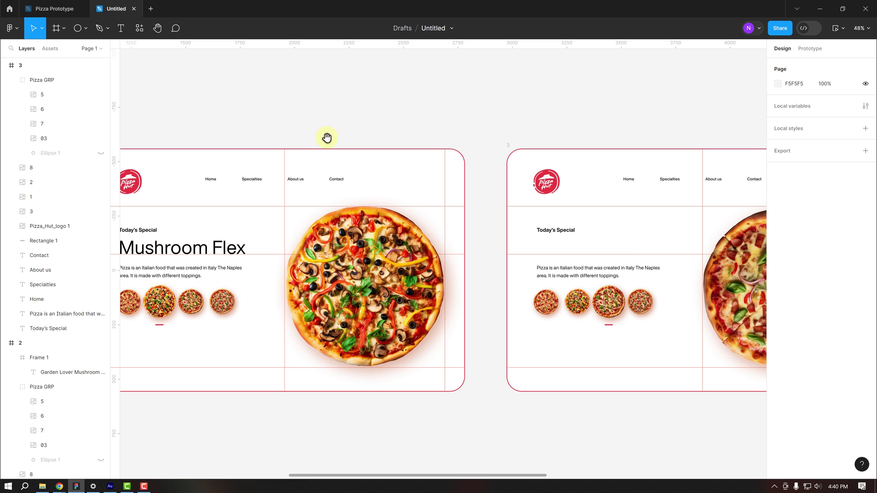
left_click_drag(180, 253, 595, 251)
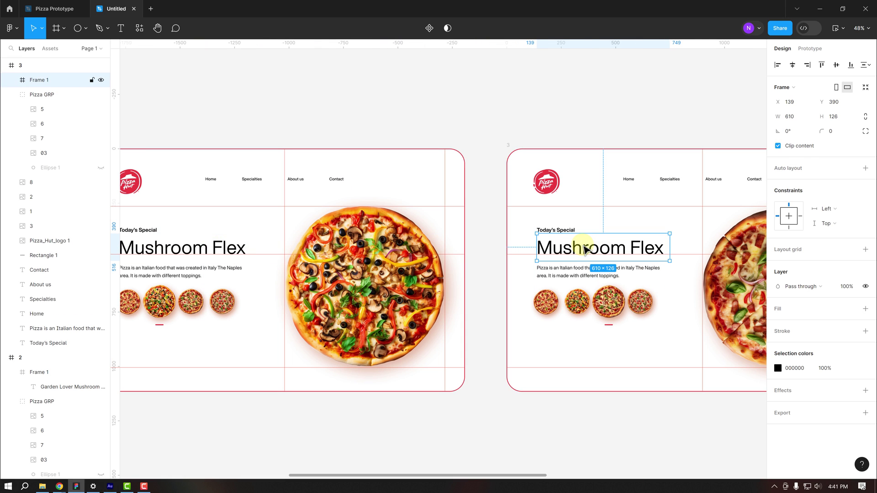
double_click(586, 250)
key("shift+Up")
key("shift+Up")
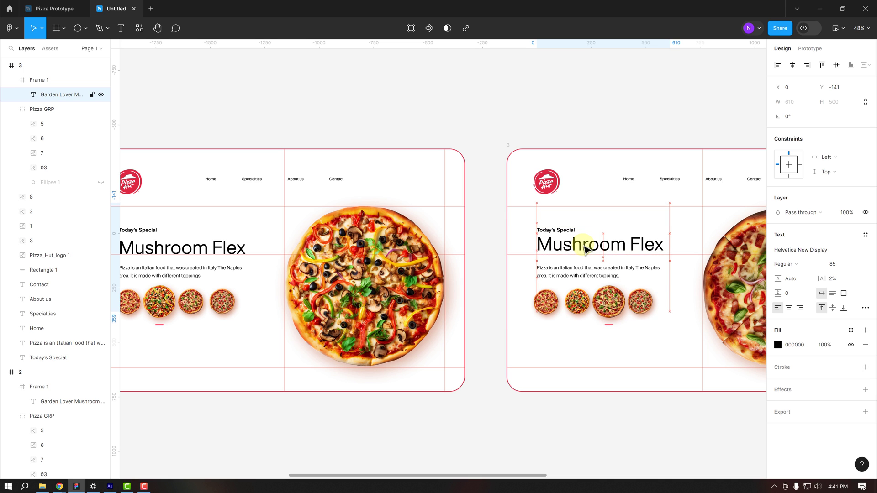
key("shift+Up")
key("shift+Up")
key("shift+Up")
key("shift+Up")
key("shift+Up")
key("shift+Up")
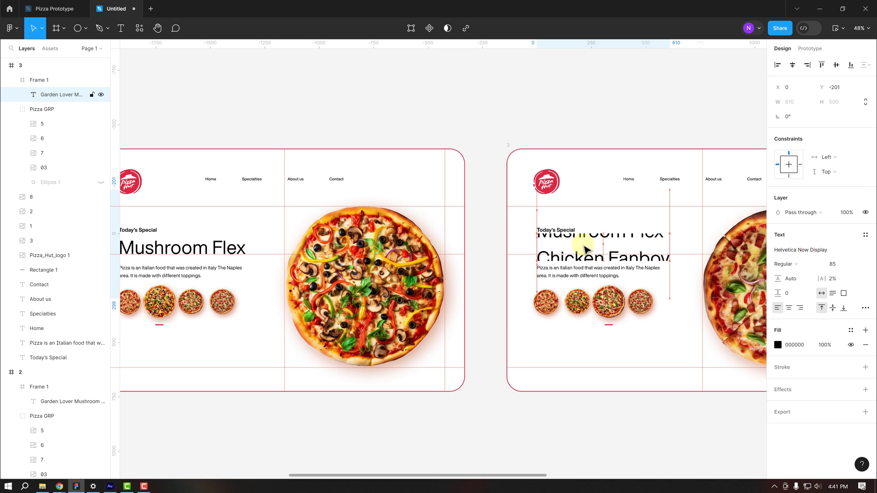
key("shift+Up")
key("shift+Up")
left_click(538, 102)
Shift frame 4's heading names up to show Cheese Super
scroll(571, 182, "right", 8)
left_click(599, 270)
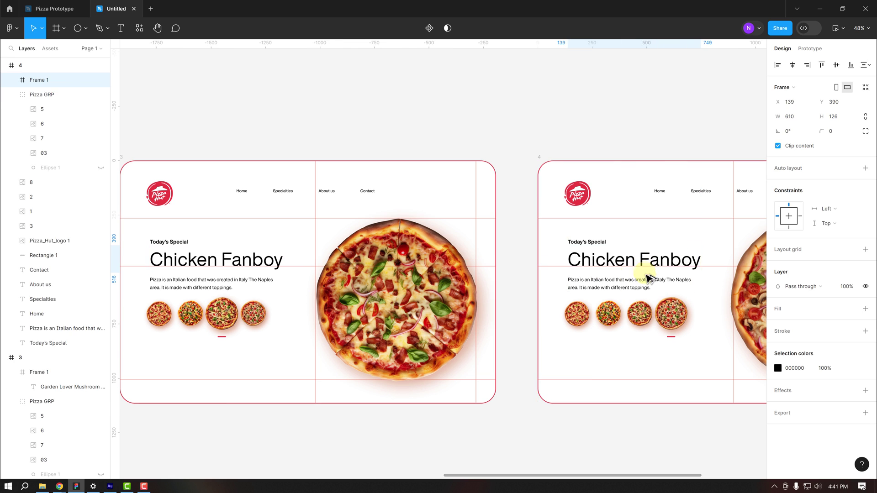
double_click(610, 258)
key("shift+Up")
key("shift+Up")
key("shift+Up")
key("shift+Up")
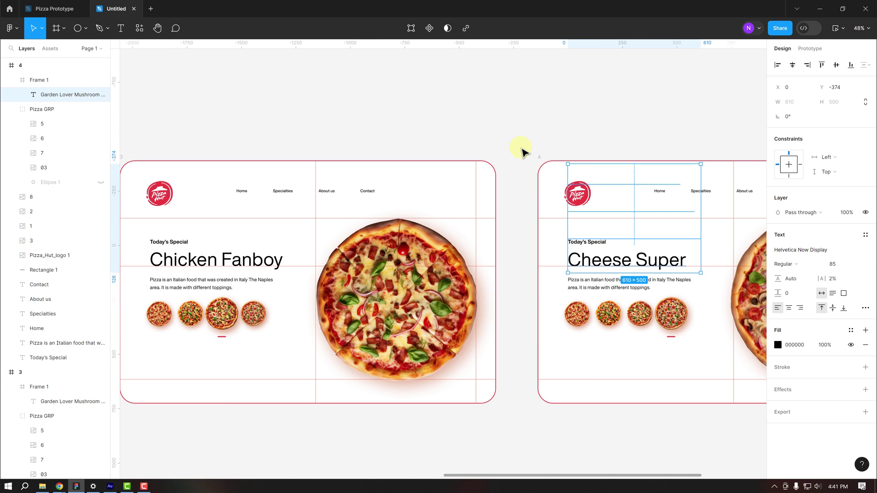
left_click(507, 134)
scroll(502, 130, "down", 3, "ctrl")
scroll(506, 132, "down", 2, "ctrl")
Play the prototype and click the Mushroom Flex, Chicken Fanboy, Cheese Super and Garden Lover thumbnails
scroll(548, 151, "left", 4)
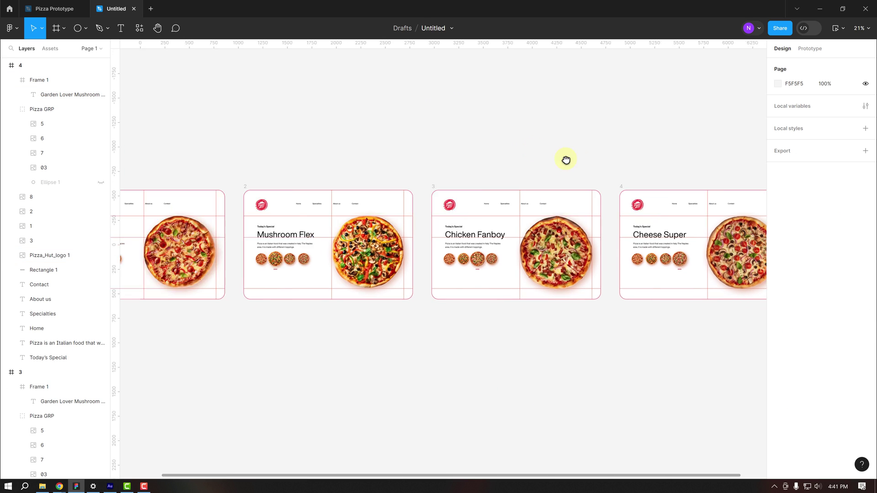
scroll(568, 171, "up", 1)
scroll(564, 171, "down", 2, "ctrl")
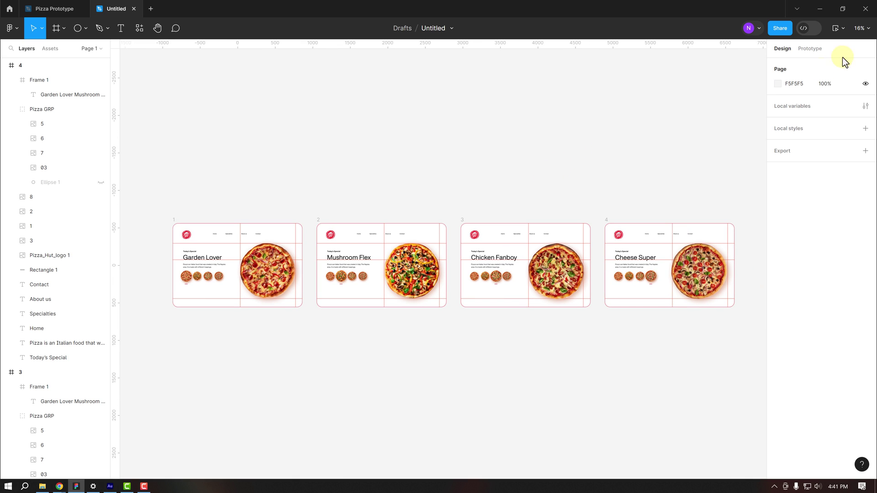
left_click(810, 49)
left_click(836, 28)
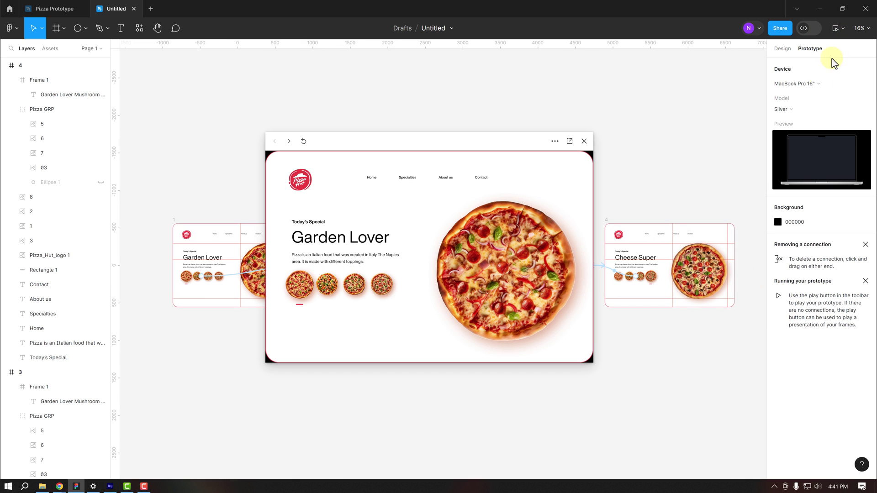
left_click(329, 287)
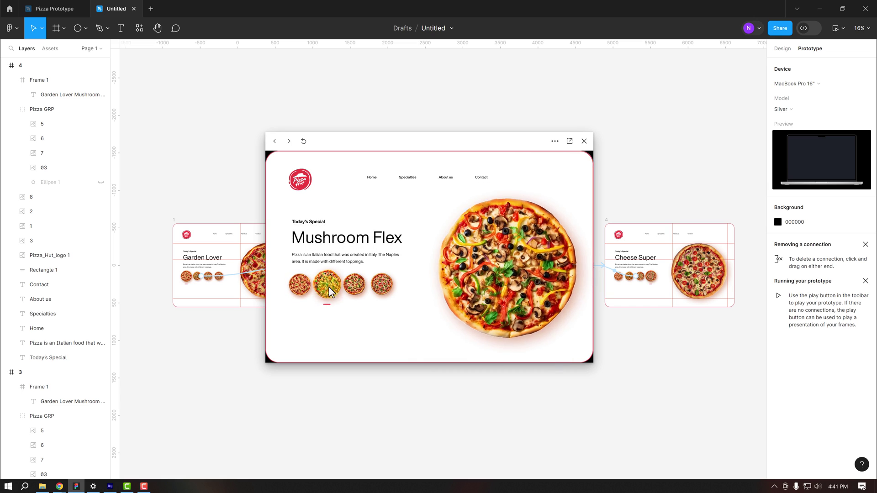
left_click(352, 294)
left_click(379, 285)
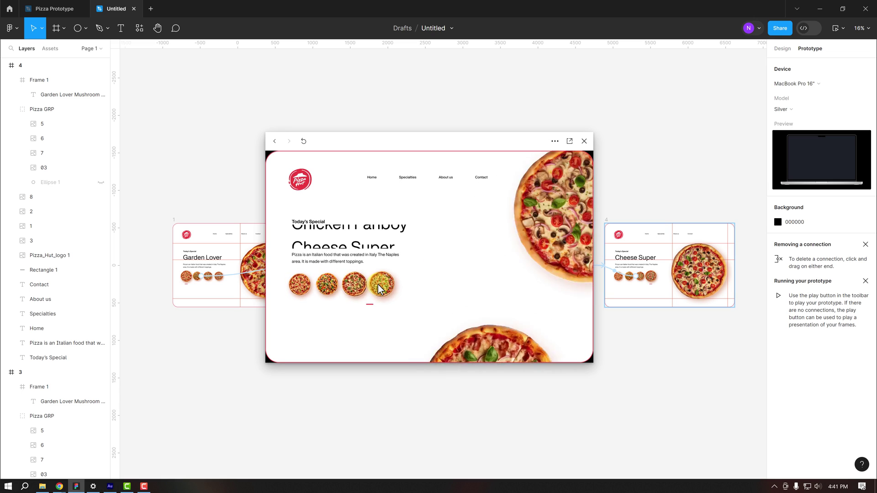
left_click(335, 291)
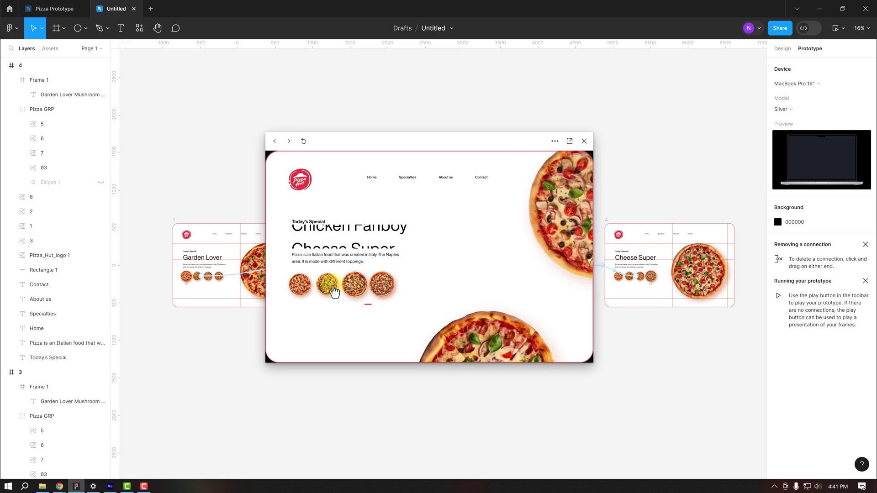
left_click(302, 285)
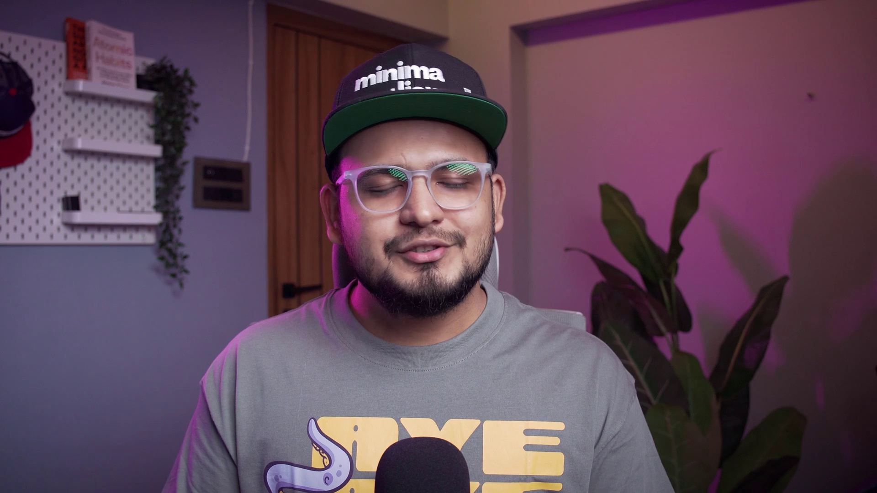